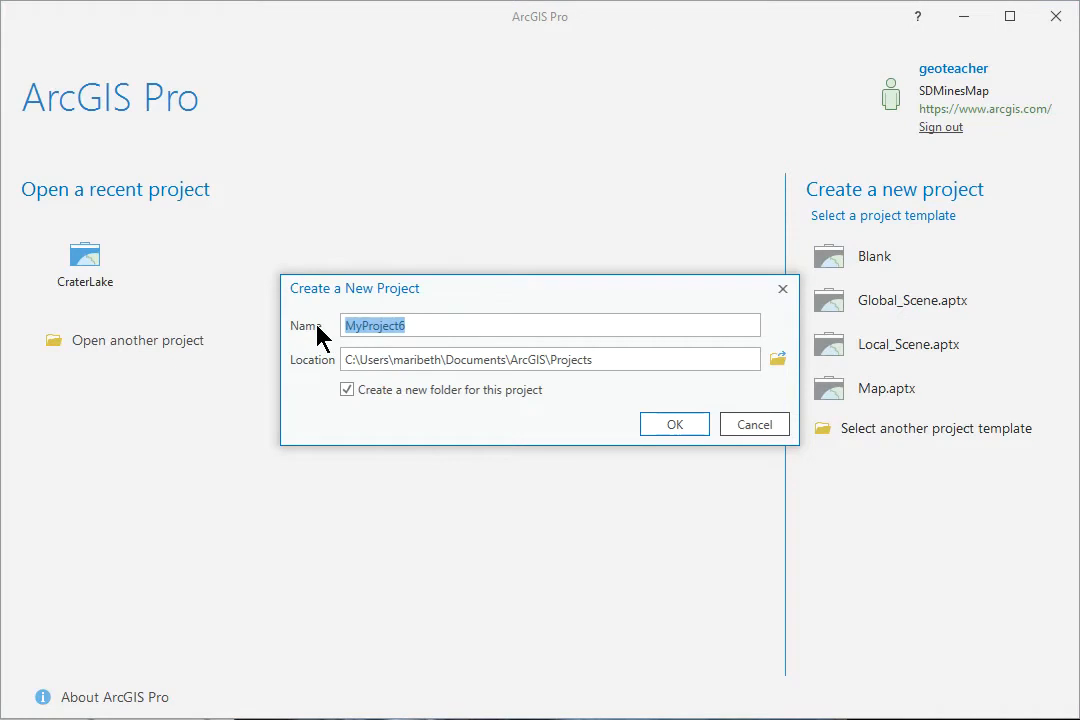
Step: Create the new project as OregonMaps in C:\gisclass\ClassProjects, with its own new folder
{"action": "type", "text": "OregonMaps"}
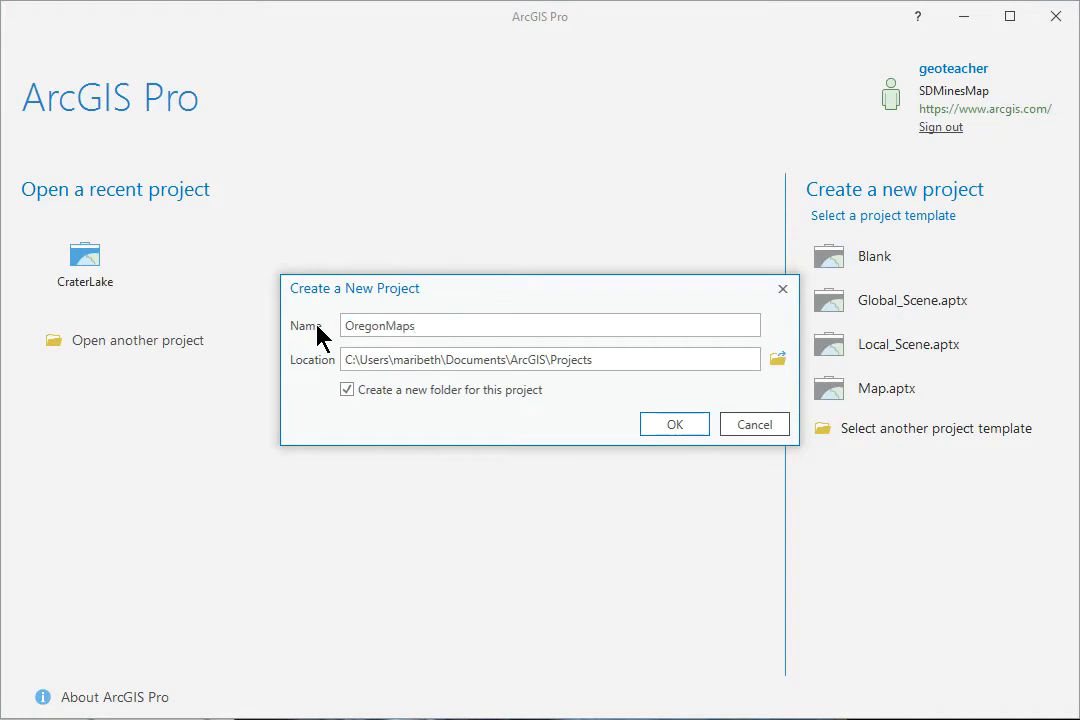
{"action": "left_click", "coordinate": [777, 360]}
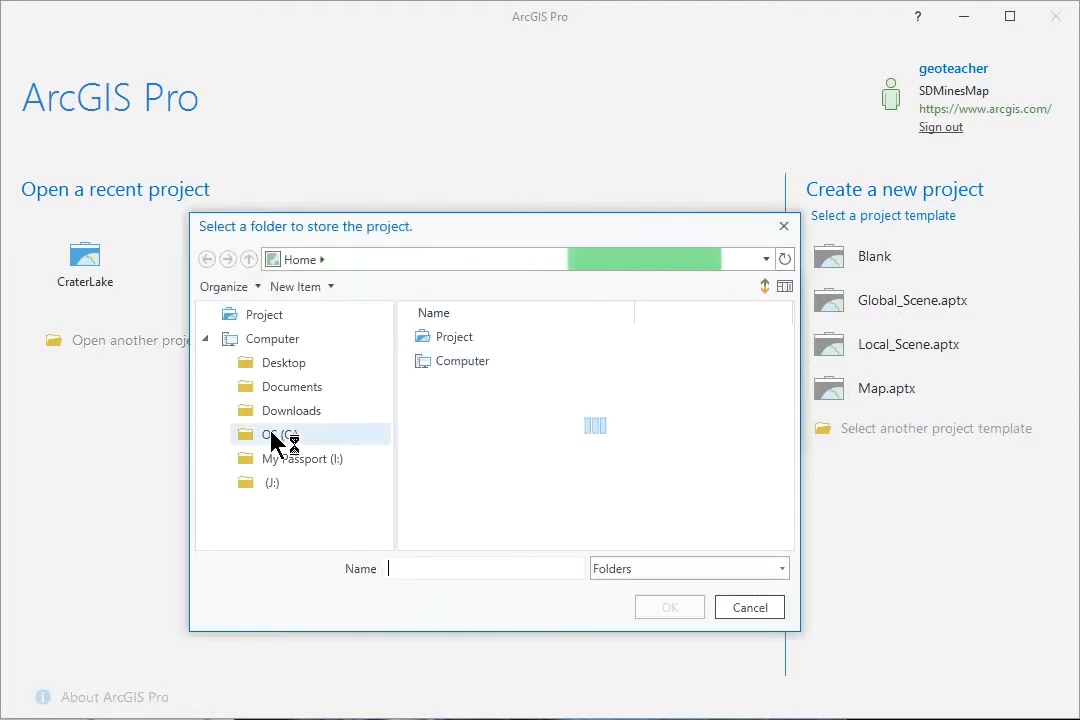
{"action": "left_click", "coordinate": [271, 433]}
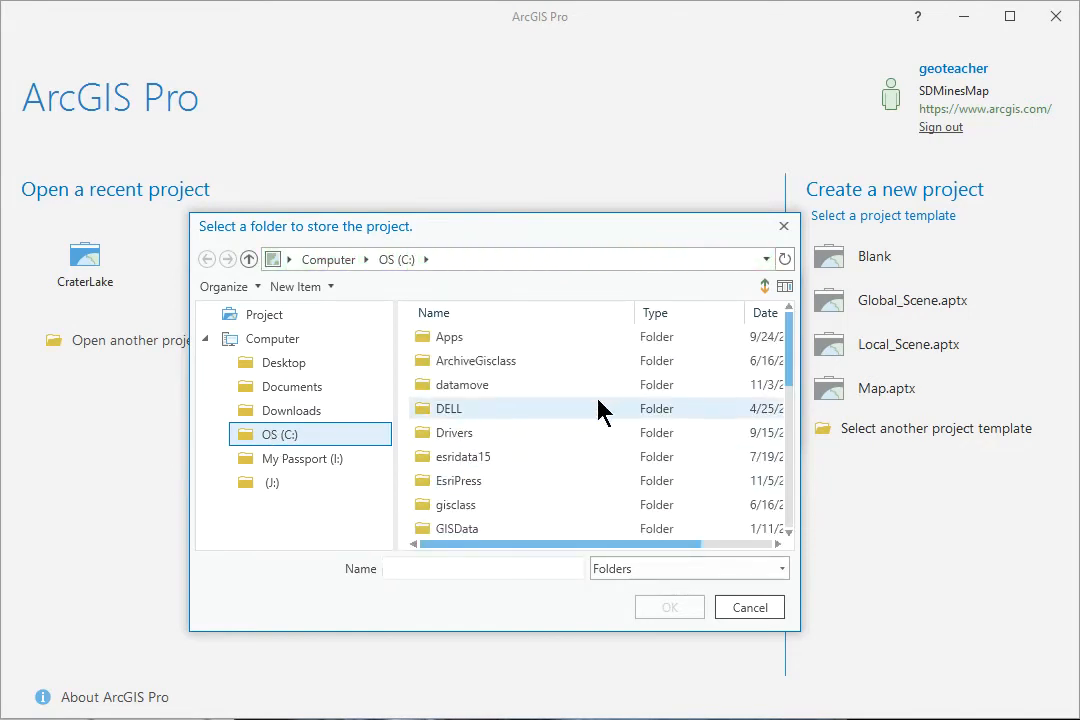
{"action": "scroll", "coordinate": [603, 410], "scroll_direction": "down", "scroll_amount": 1}
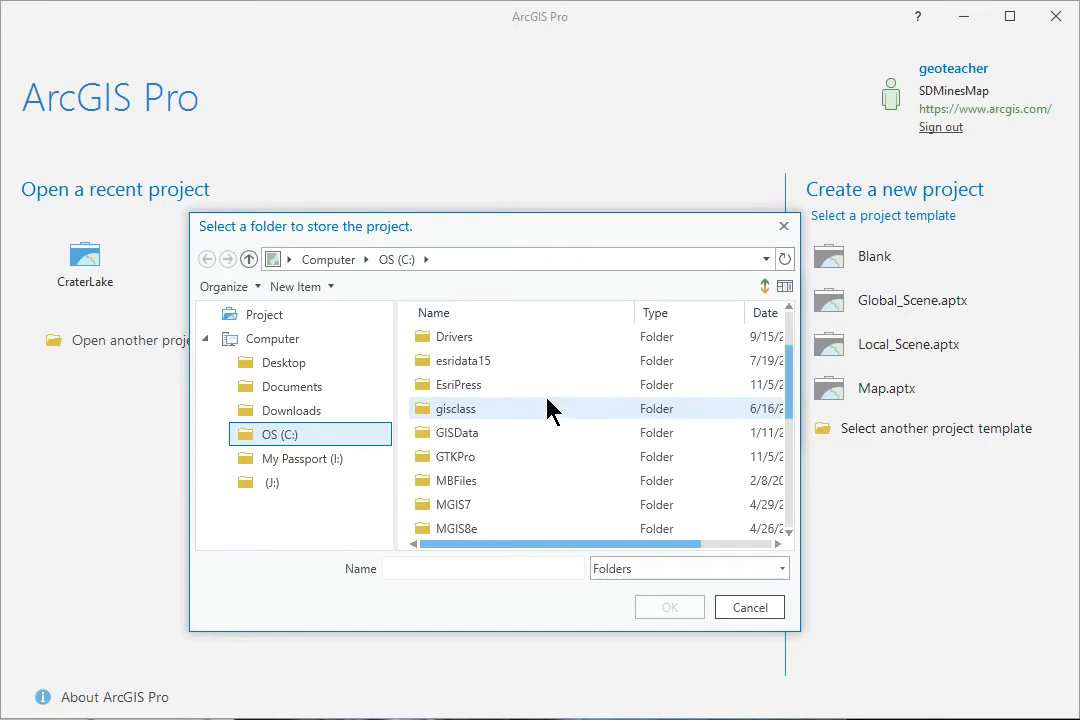
{"action": "double_click", "coordinate": [456, 409]}
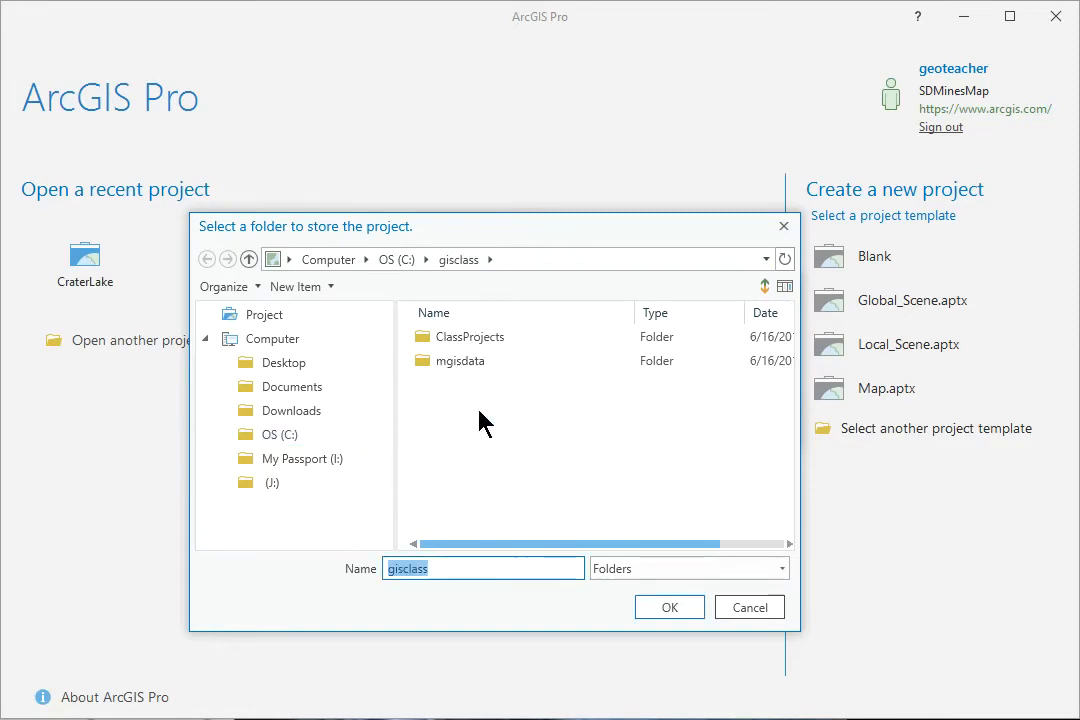
{"action": "left_click", "coordinate": [481, 345]}
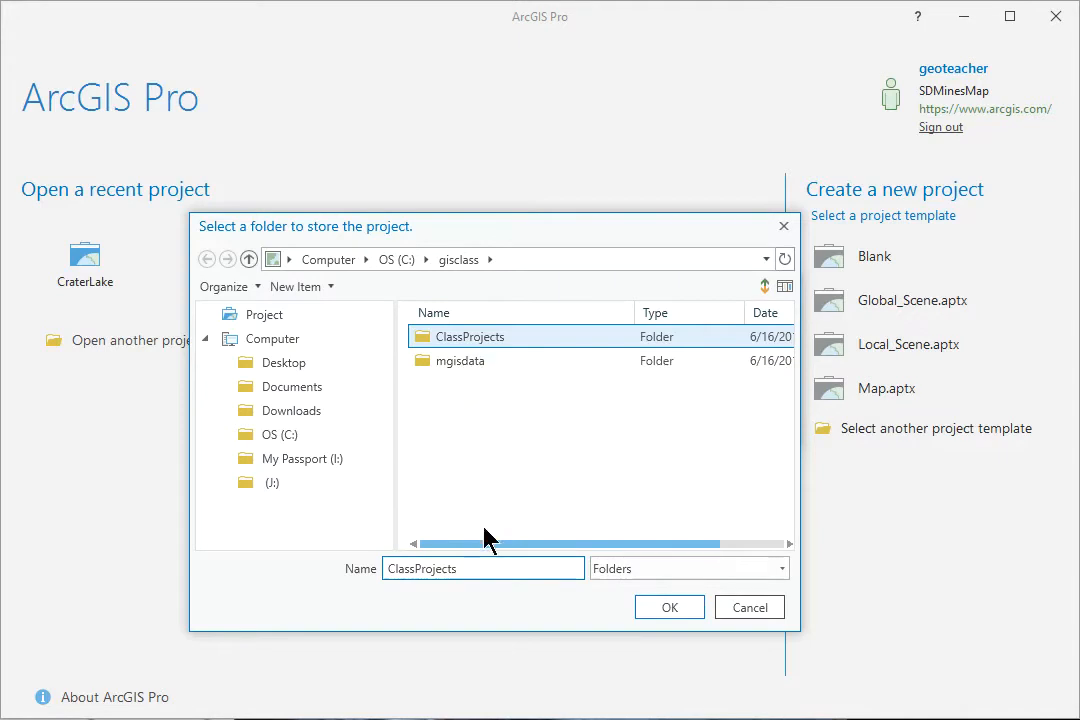
{"action": "left_click", "coordinate": [664, 612]}
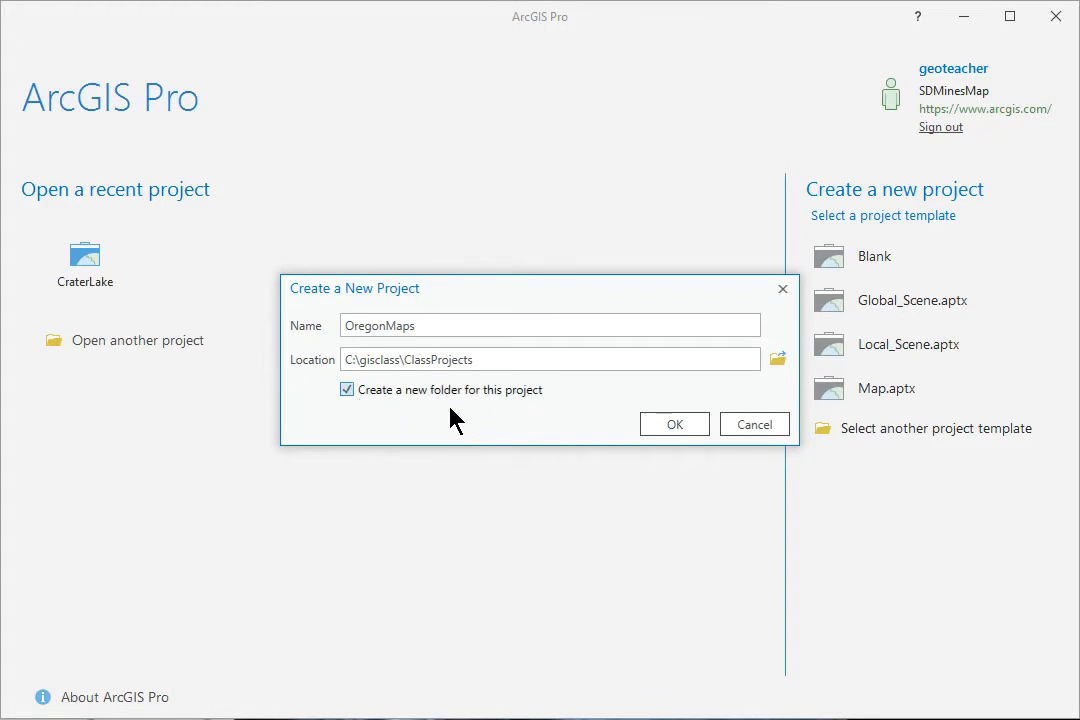
{"action": "left_click", "coordinate": [660, 426]}
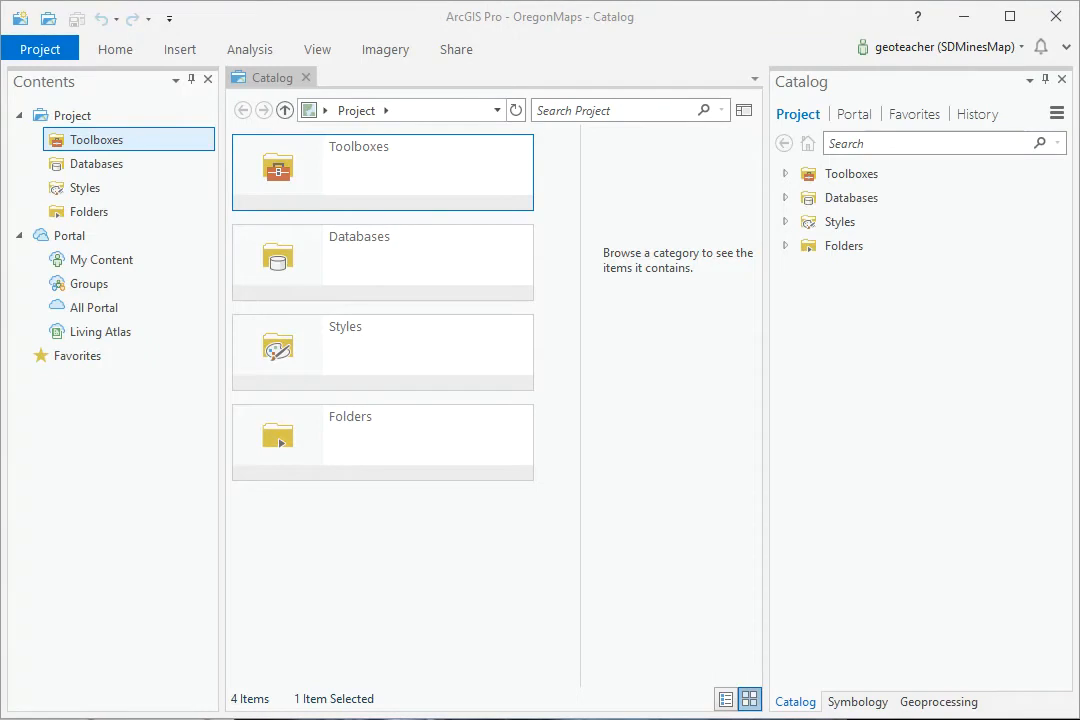
Step: Add a folder connection to C:\gisclass\mgisdata\Oregon to the project
{"action": "left_click", "coordinate": [180, 50]}
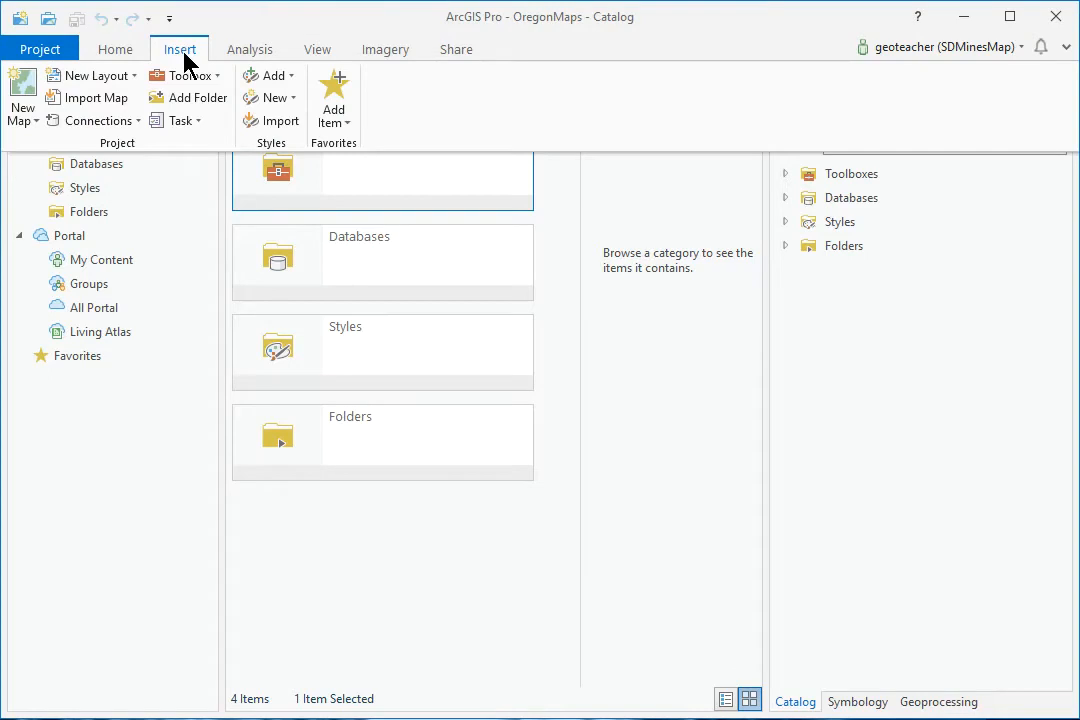
{"action": "left_click", "coordinate": [198, 104]}
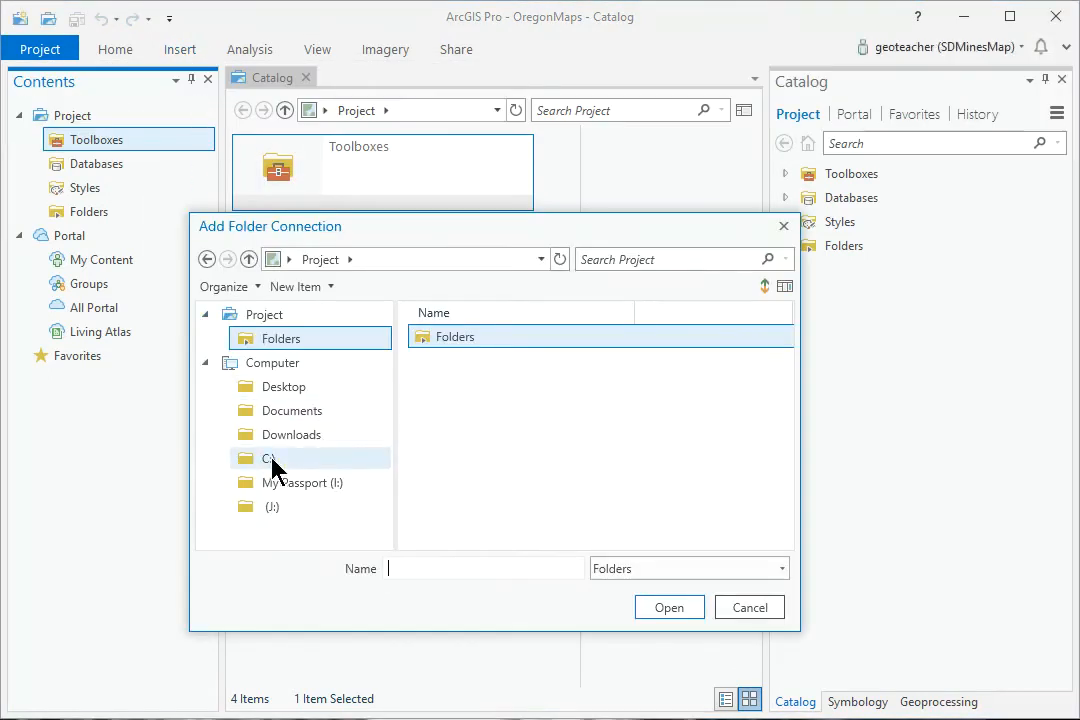
{"action": "left_click", "coordinate": [284, 463]}
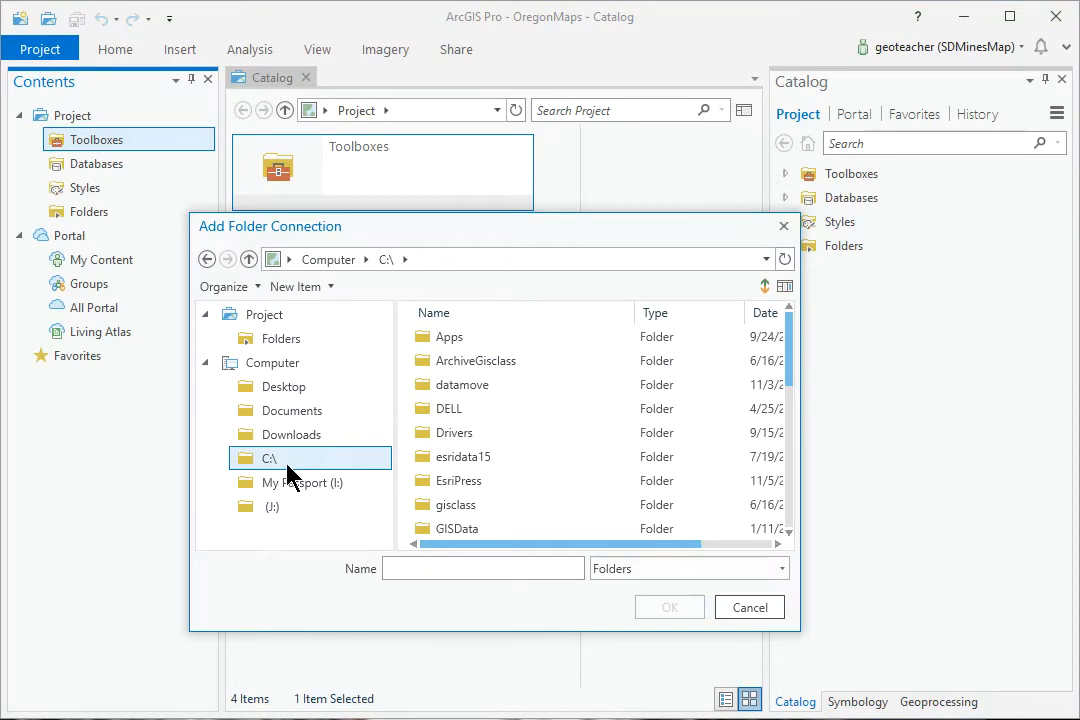
{"action": "double_click", "coordinate": [466, 510]}
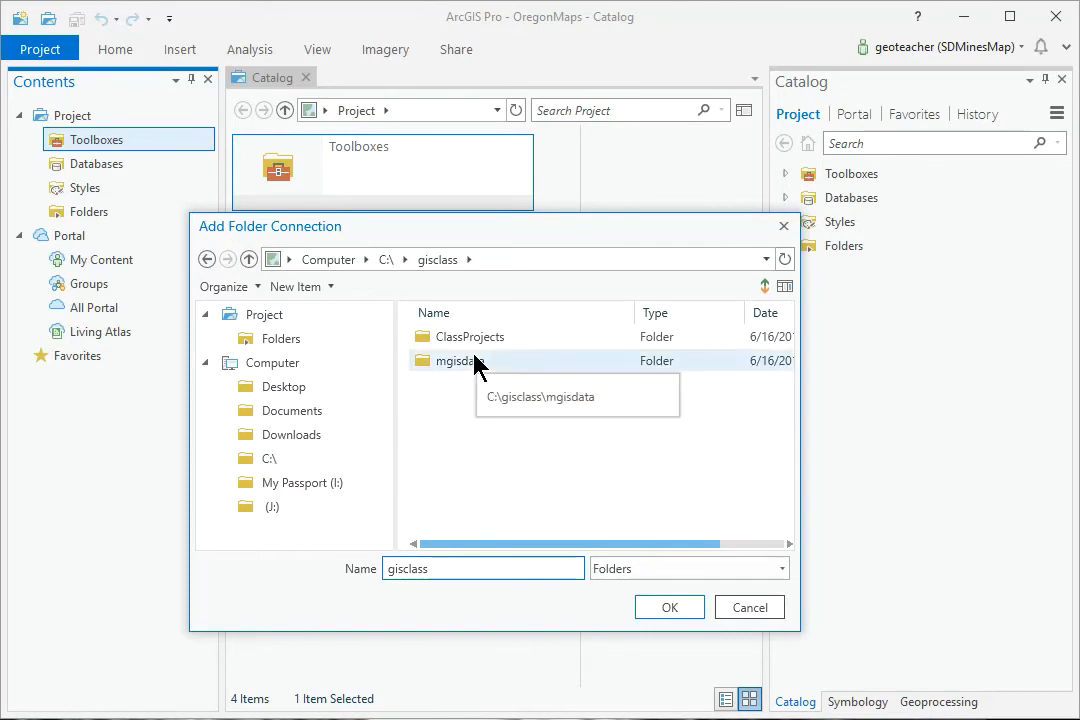
{"action": "double_click", "coordinate": [460, 361]}
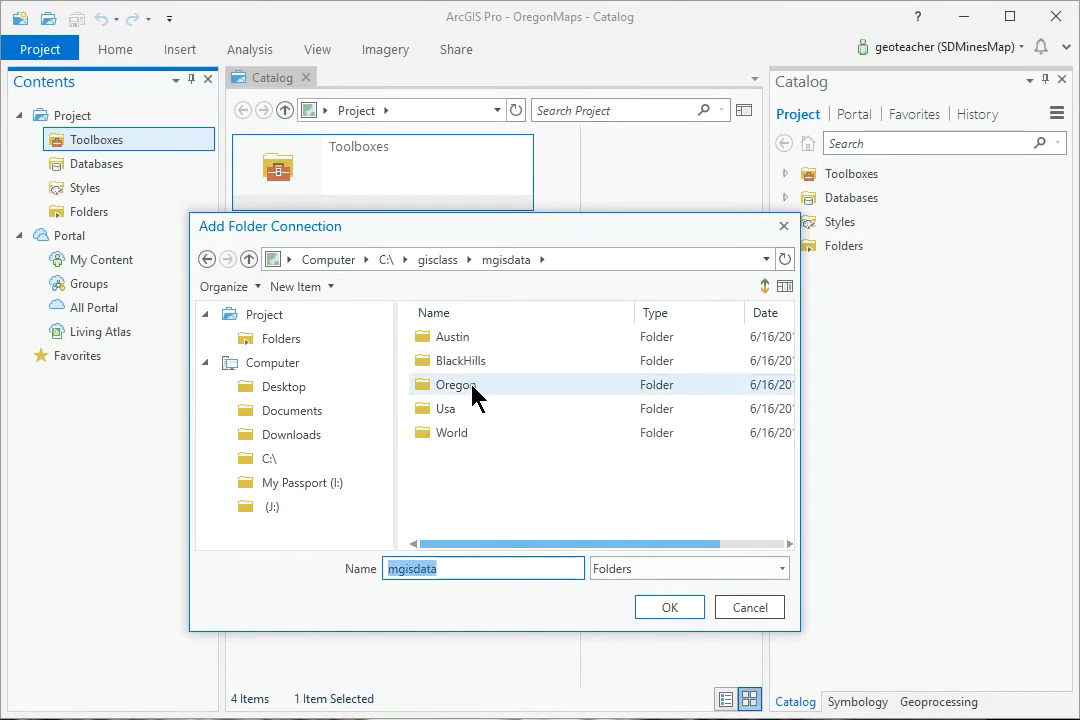
{"action": "left_click", "coordinate": [471, 390]}
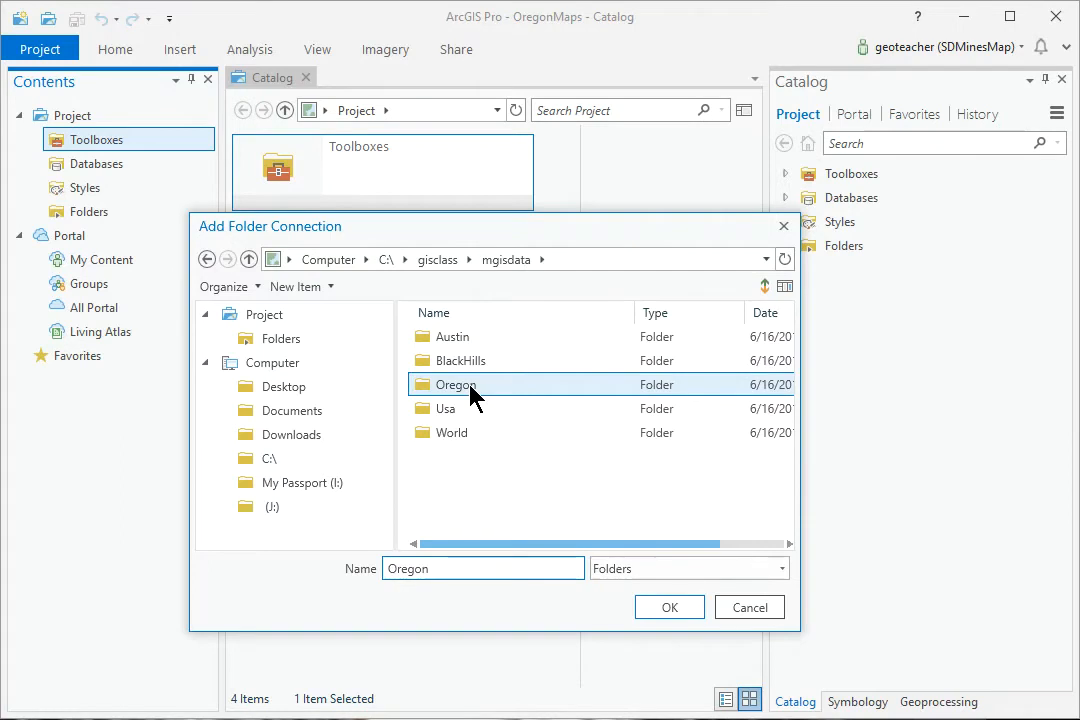
{"action": "left_click", "coordinate": [670, 608]}
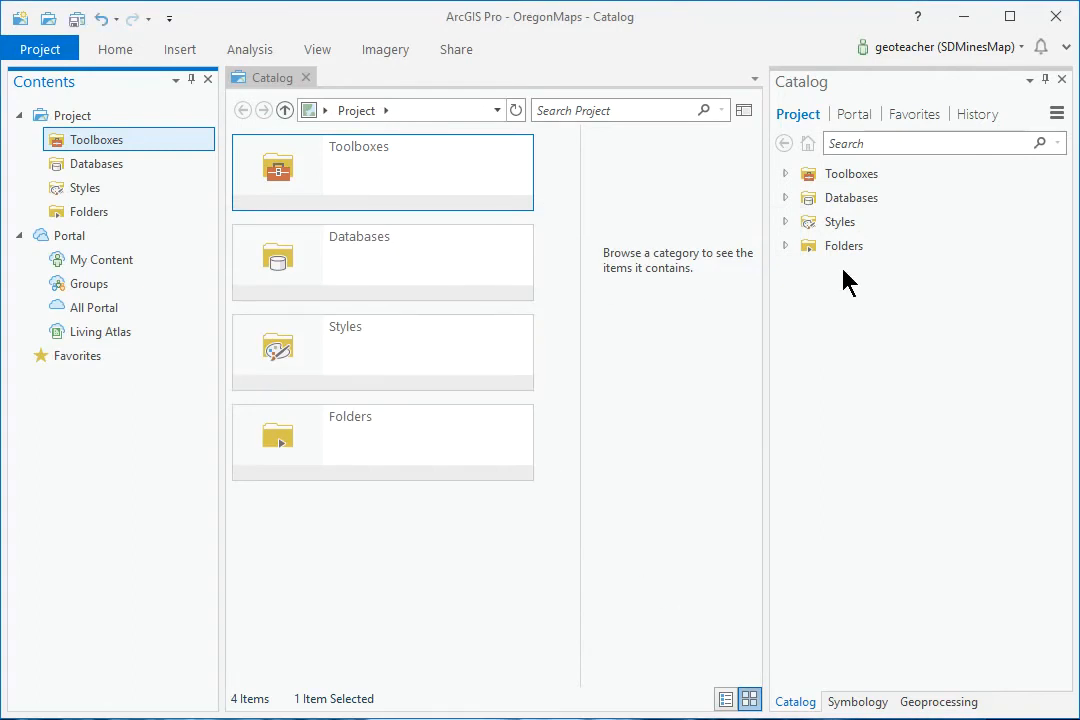
Step: Expand the project's folder connections and examine the contents of the Oregon folder
{"action": "left_click", "coordinate": [804, 122]}
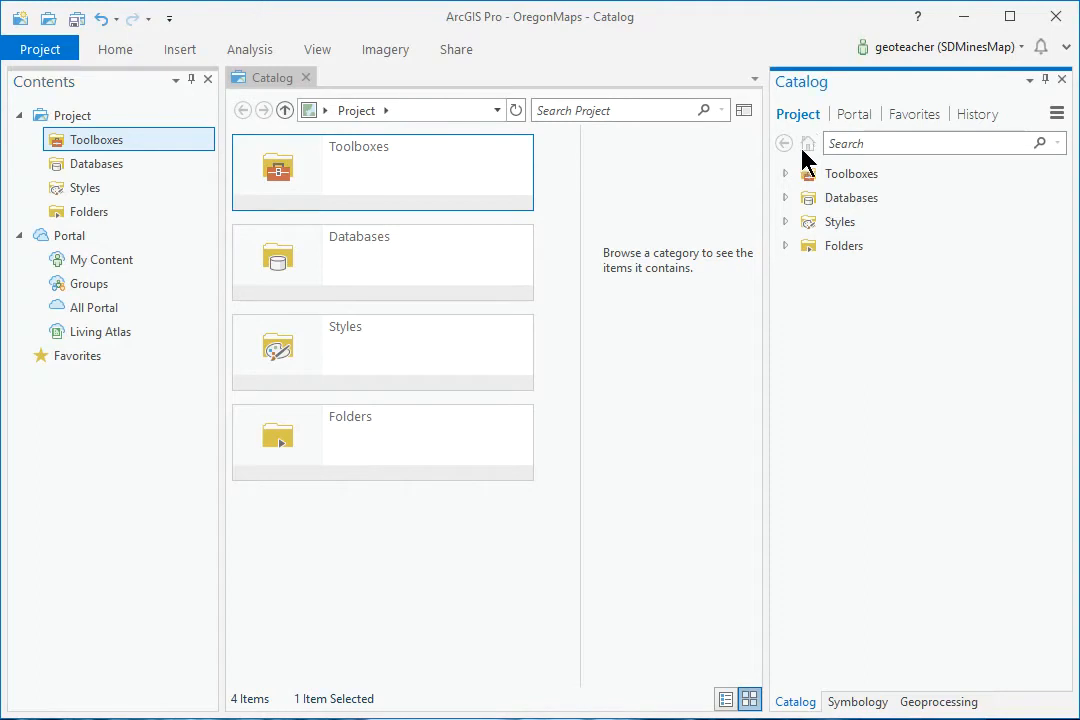
{"action": "left_click", "coordinate": [788, 249]}
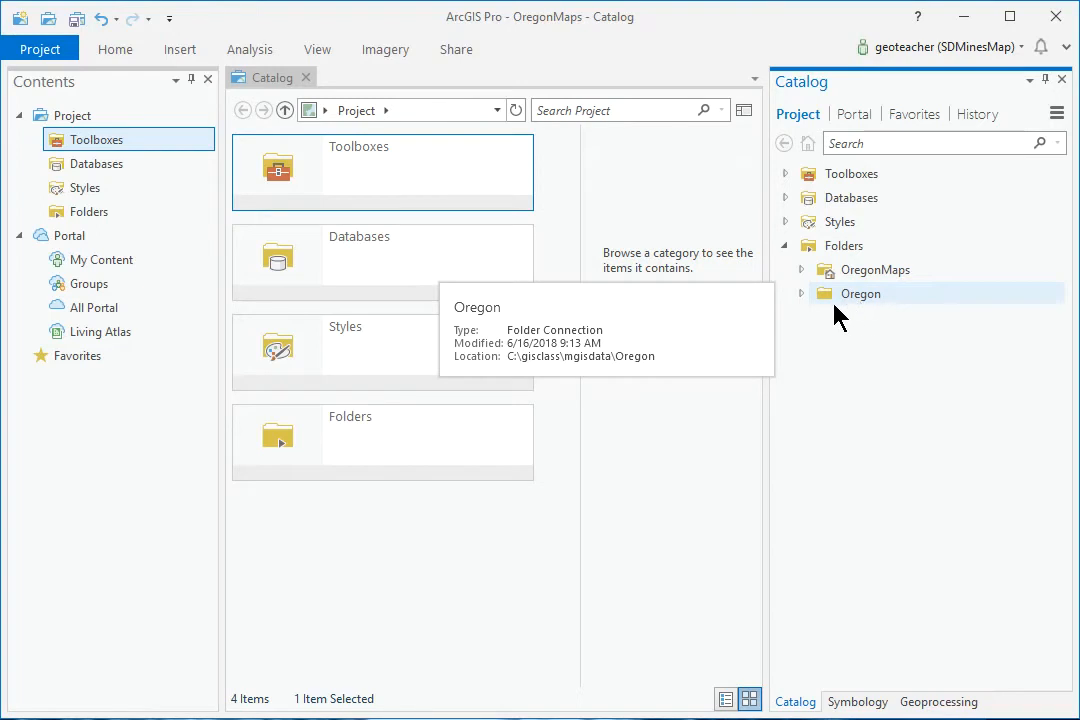
{"action": "left_click", "coordinate": [800, 294]}
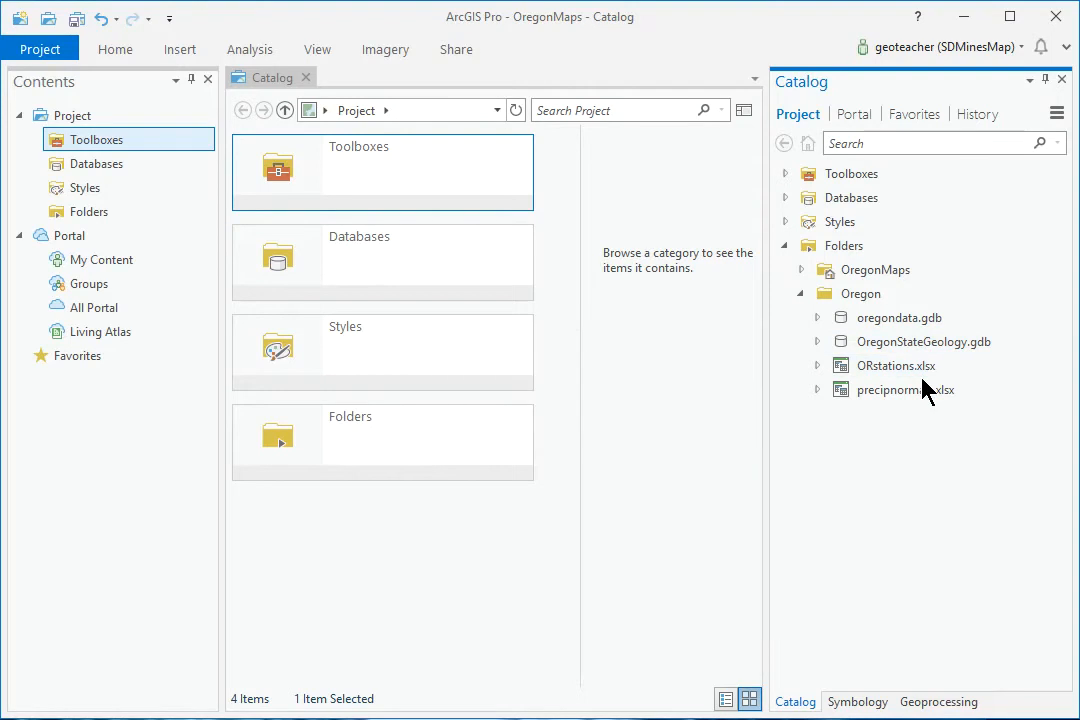
Step: Insert a new map named Geography and save the project
{"action": "left_click", "coordinate": [176, 50]}
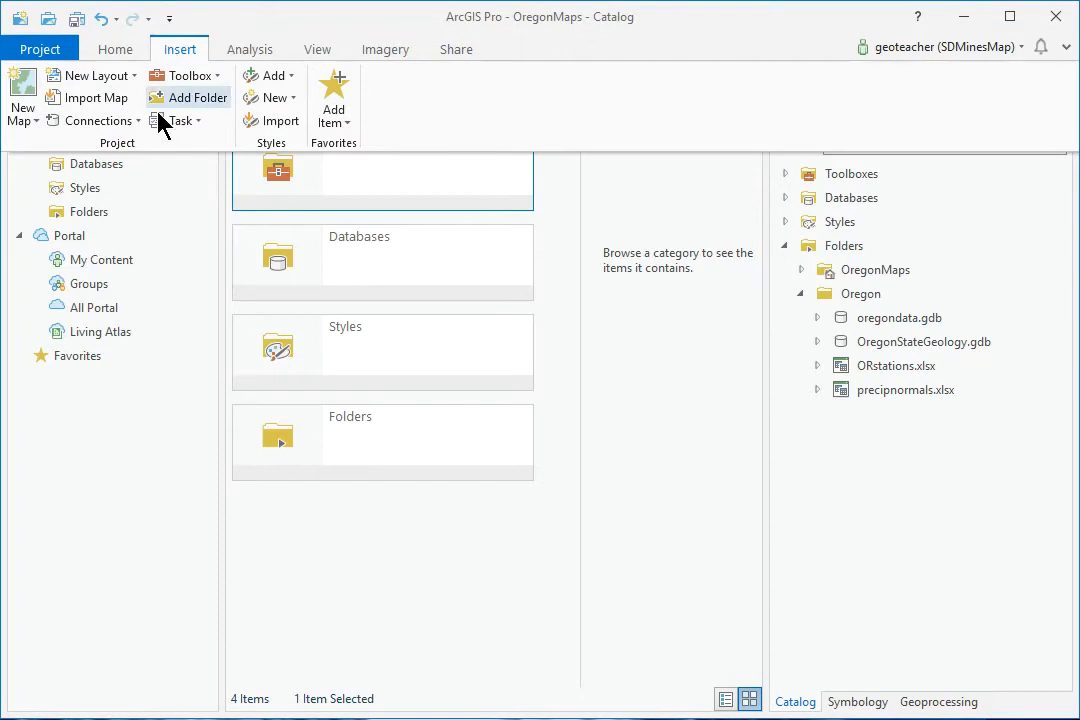
{"action": "left_click", "coordinate": [30, 90]}
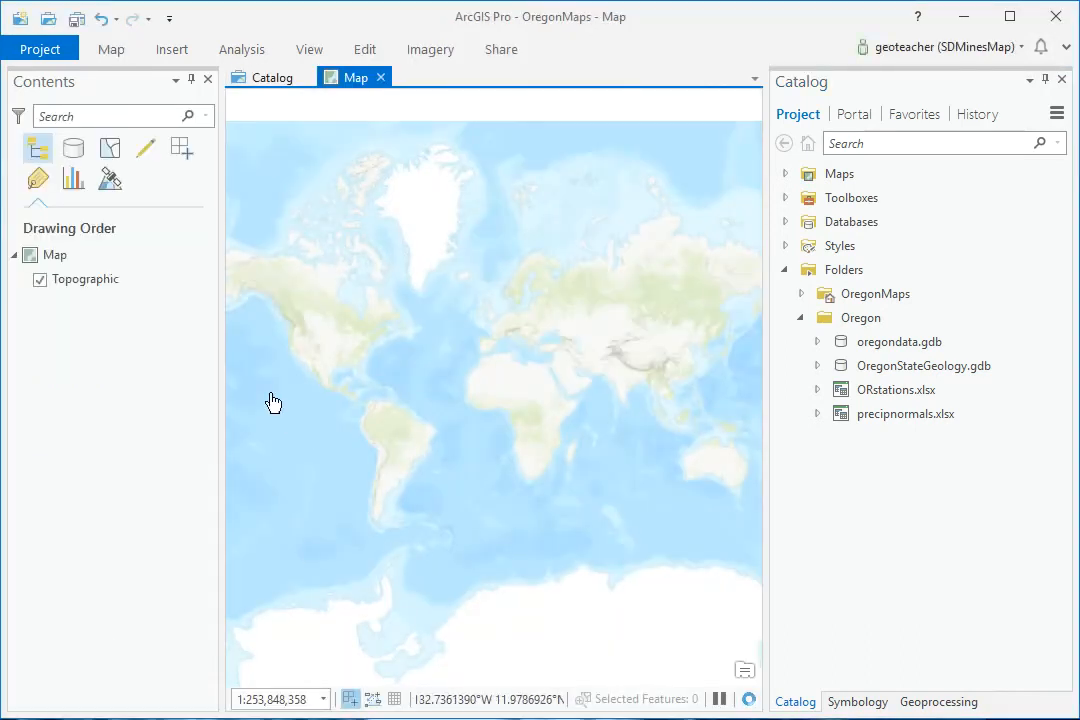
{"action": "left_click", "coordinate": [58, 258]}
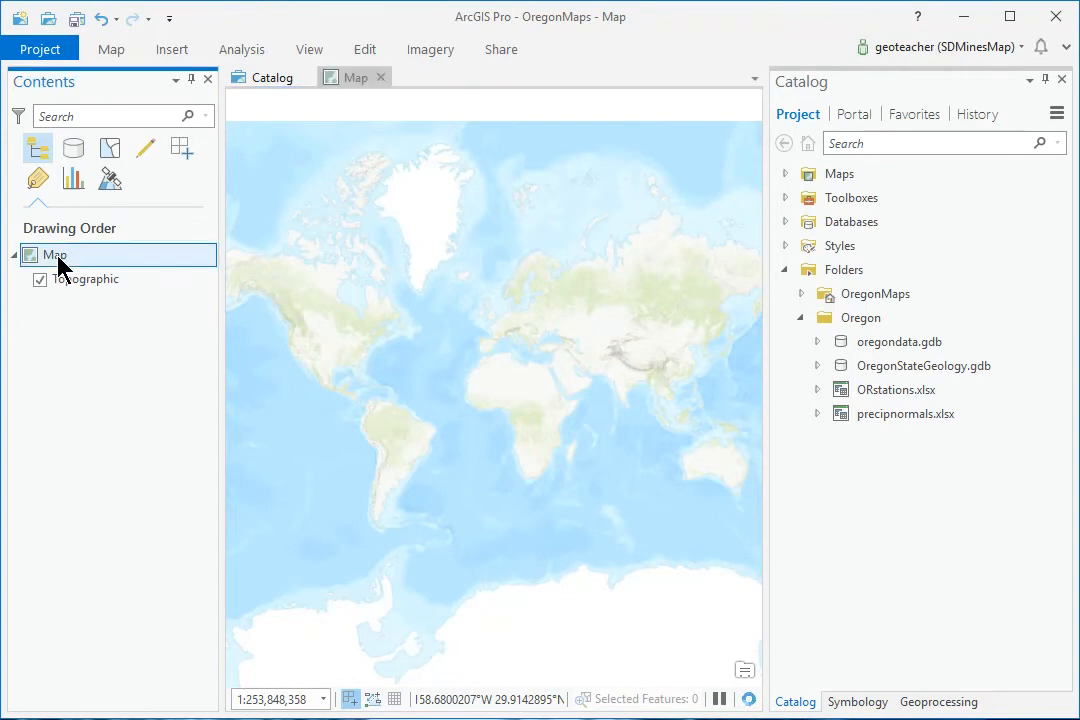
{"action": "left_click", "coordinate": [58, 258]}
{"action": "type", "text": "Geography"}
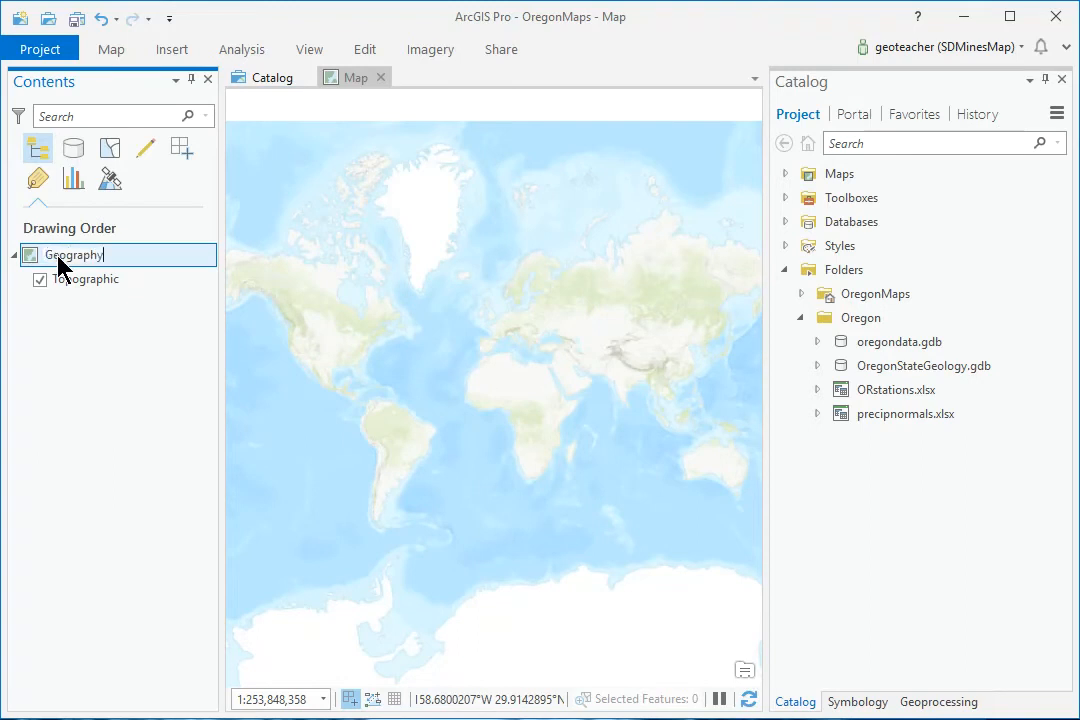
{"action": "key", "text": "Return"}
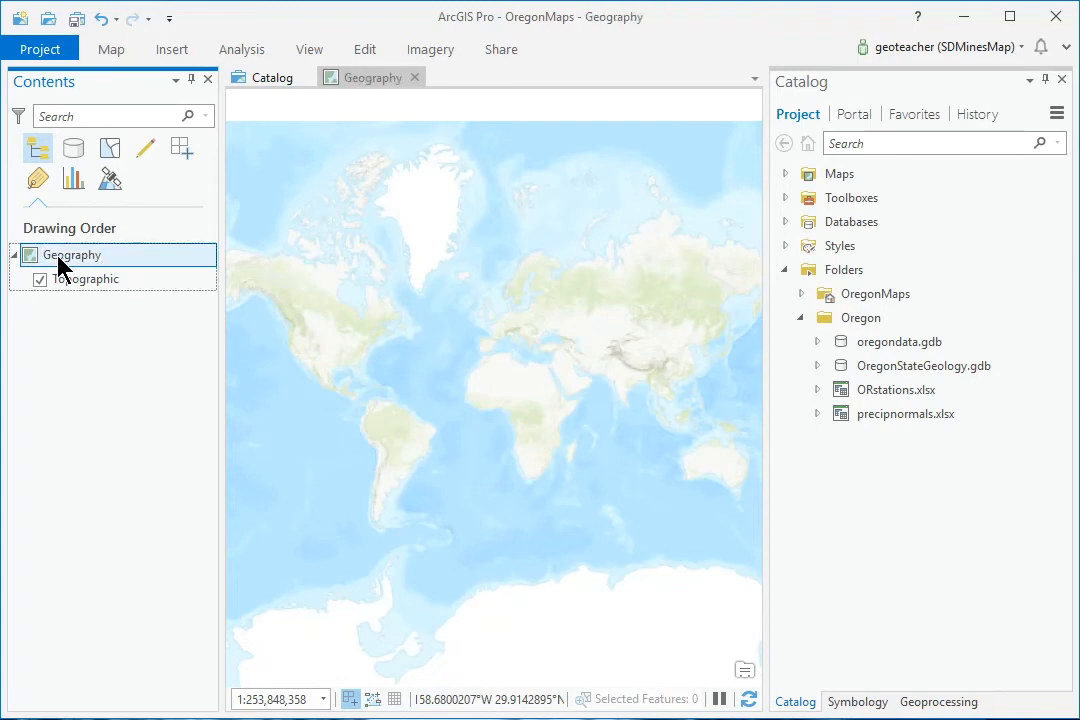
{"action": "left_click", "coordinate": [75, 22]}
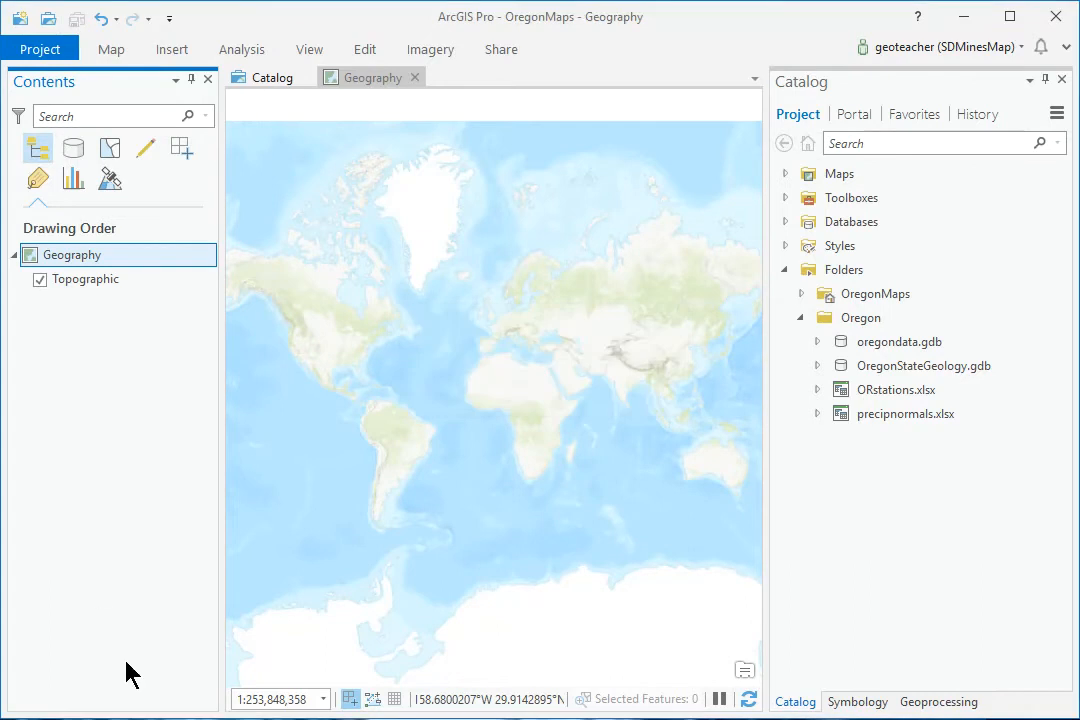
Step: Start adding data to the Geography map and browse to oregondata.gdb in the project's Oregon folder connection
{"action": "left_click", "coordinate": [112, 50]}
{"action": "left_click", "coordinate": [113, 55]}
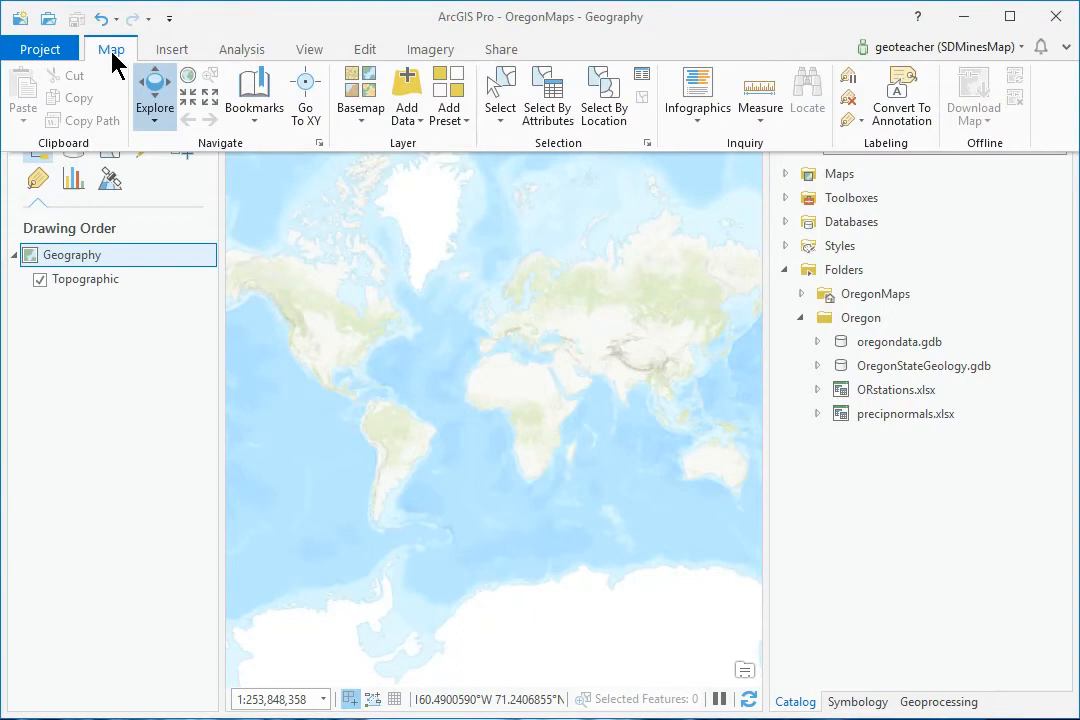
{"action": "left_click", "coordinate": [408, 95]}
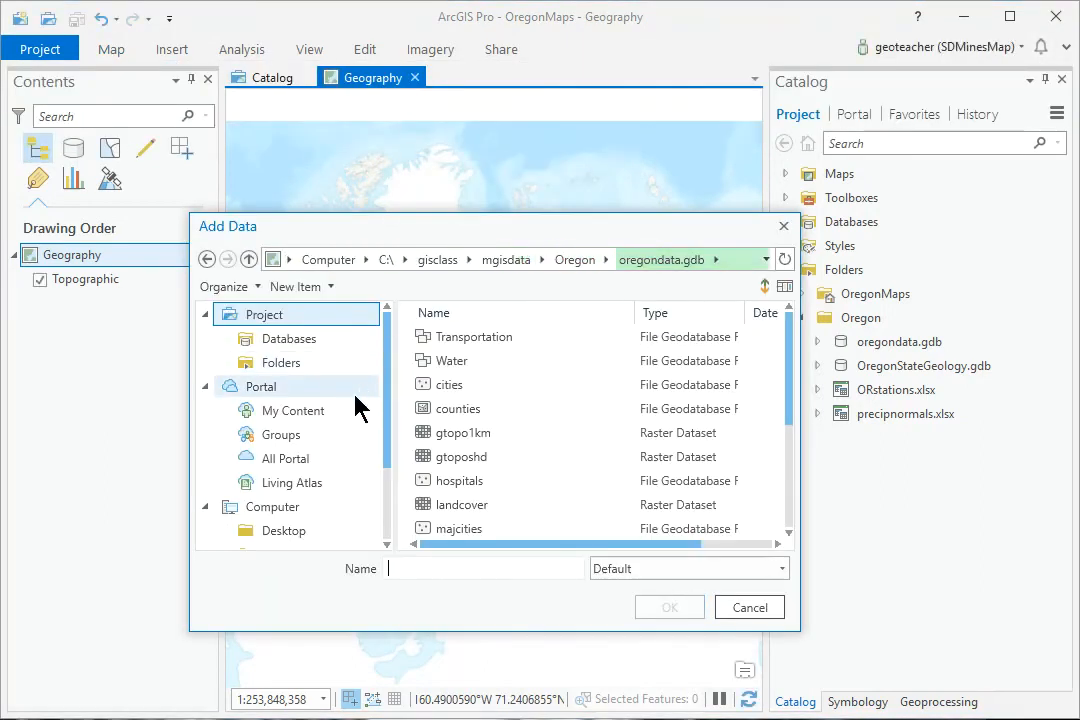
{"action": "left_click", "coordinate": [282, 363]}
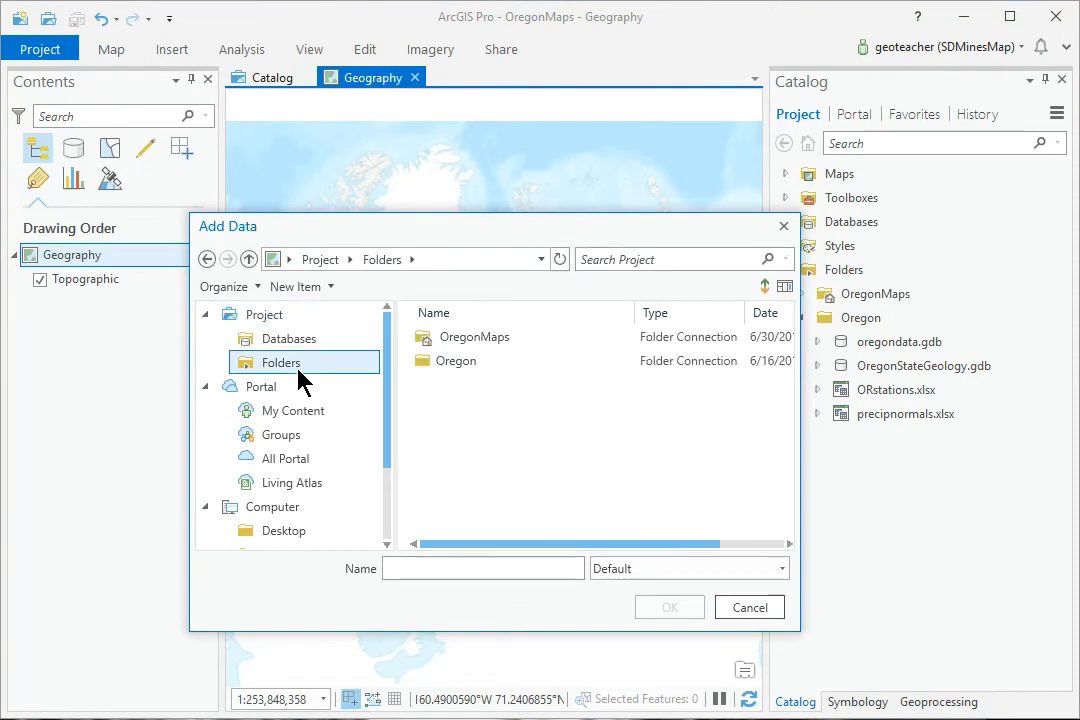
{"action": "double_click", "coordinate": [455, 365]}
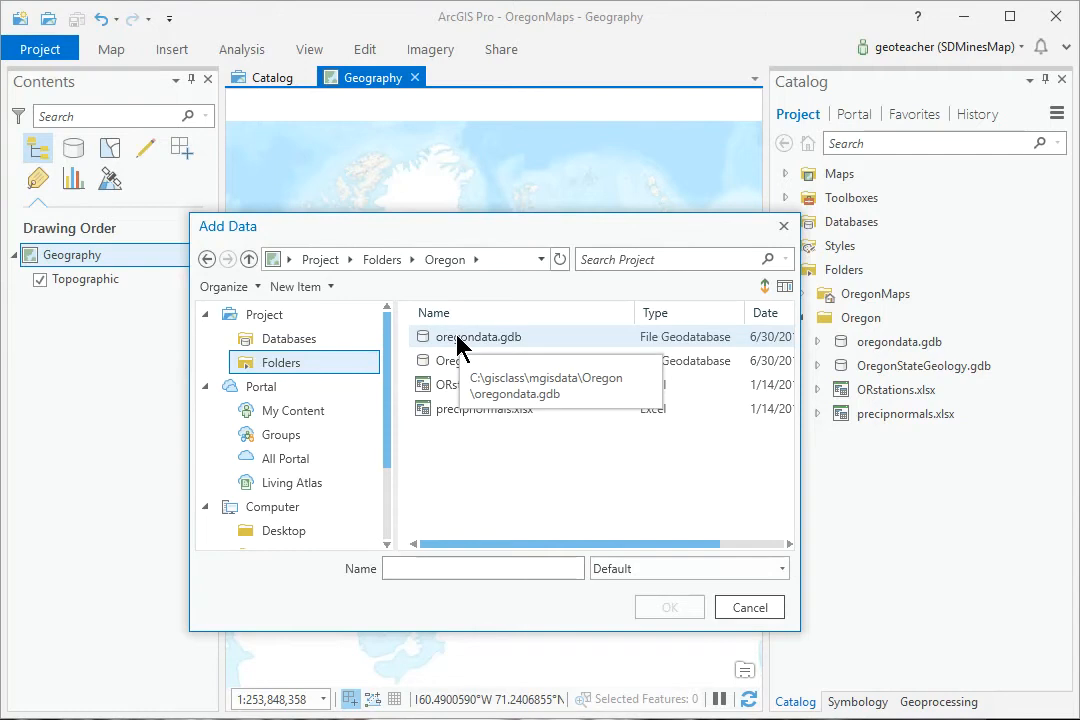
{"action": "double_click", "coordinate": [457, 341]}
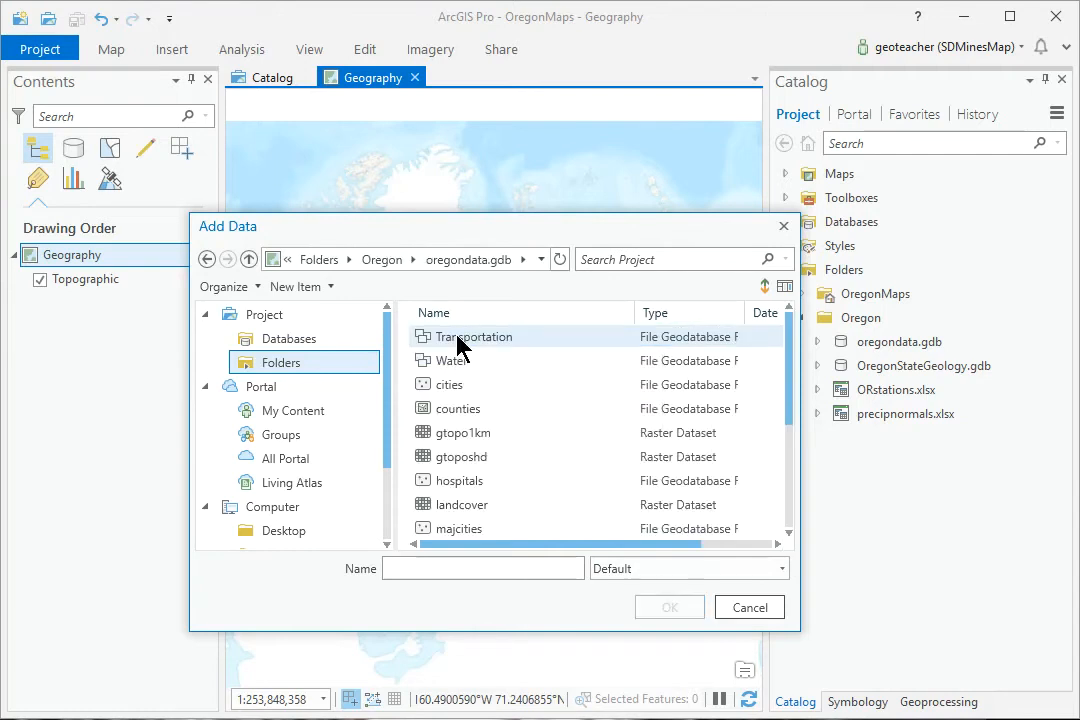
Step: Add the counties and volcanoes feature classes from oregondata.gdb to the Geography map together
{"action": "scroll", "coordinate": [502, 452], "scroll_direction": "down", "scroll_amount": 2}
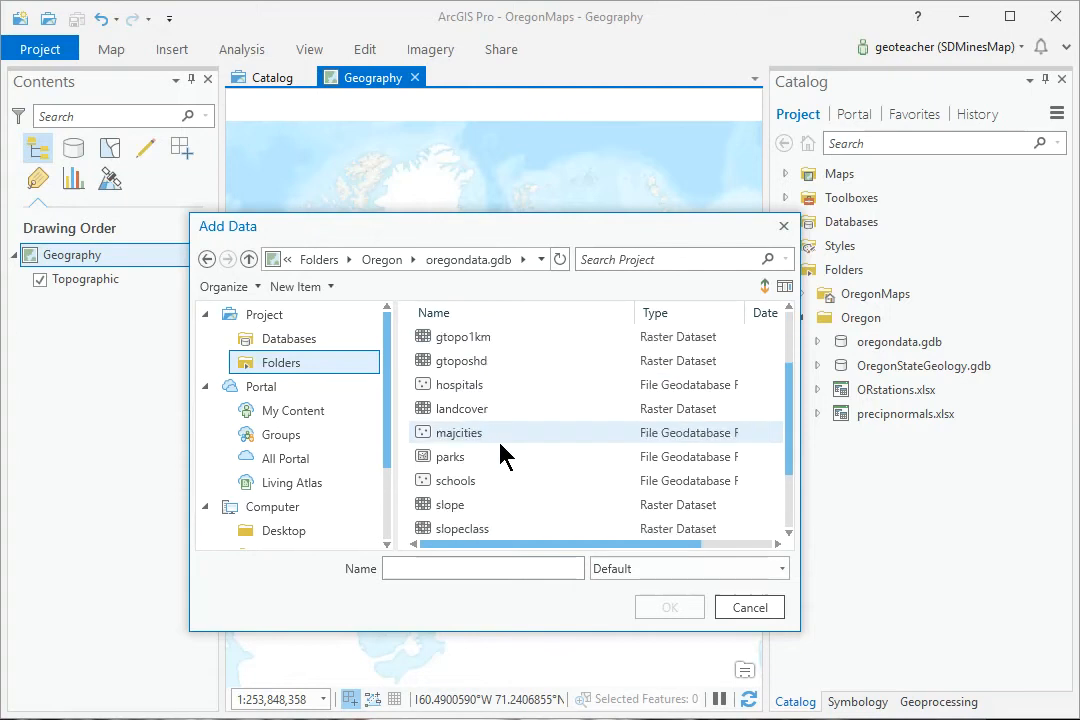
{"action": "scroll", "coordinate": [502, 452], "scroll_direction": "up", "scroll_amount": 1}
{"action": "scroll", "coordinate": [502, 454], "scroll_direction": "up", "scroll_amount": 1}
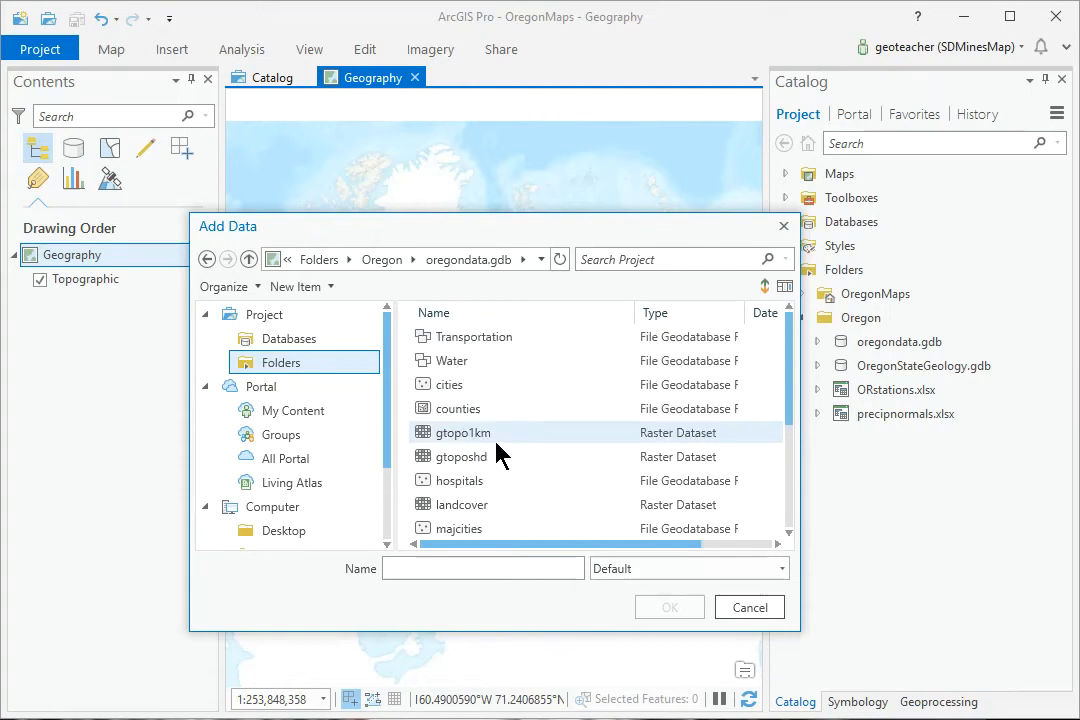
{"action": "left_click", "coordinate": [468, 410]}
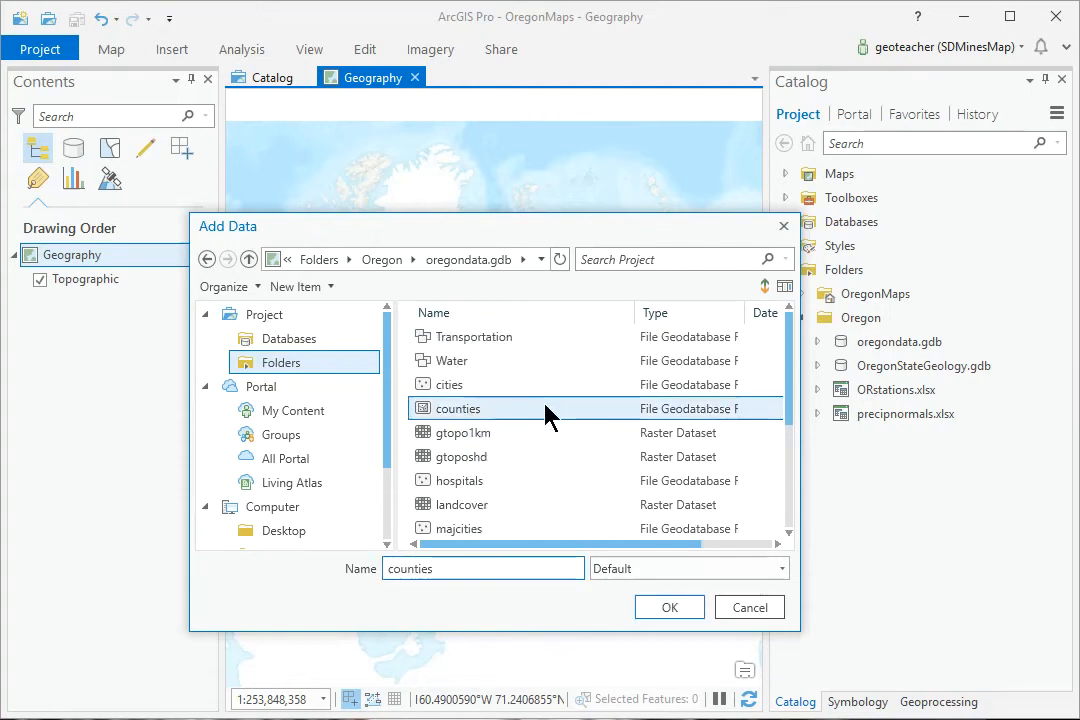
{"action": "scroll", "coordinate": [546, 416], "scroll_direction": "down", "scroll_amount": 4}
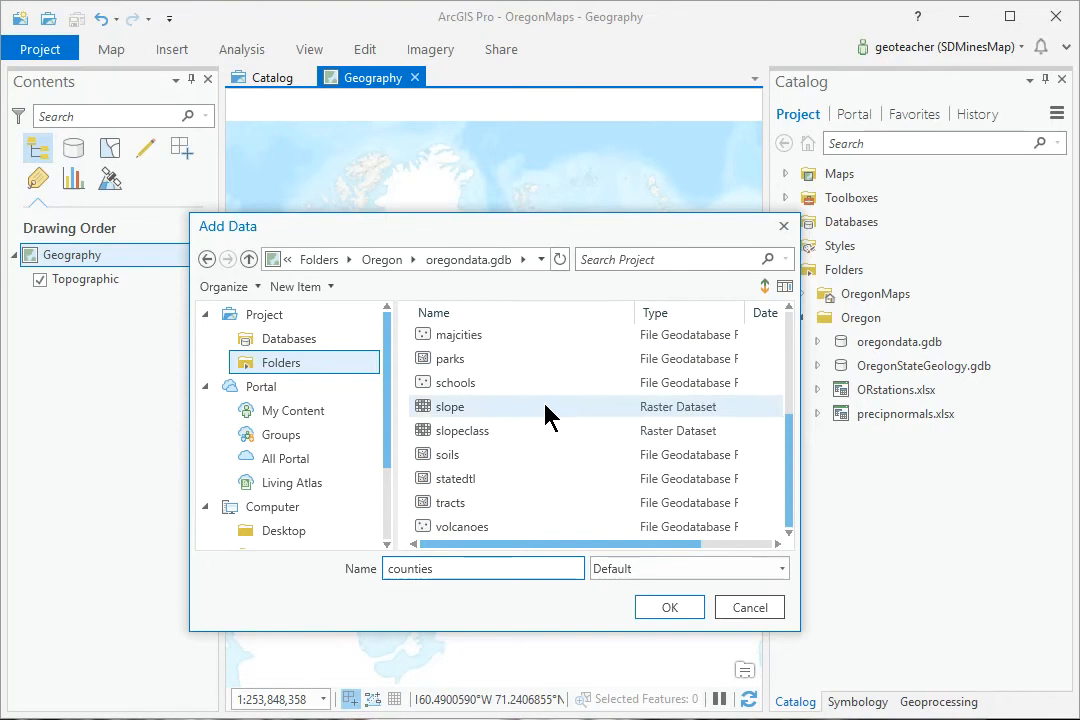
{"action": "left_click", "coordinate": [452, 531], "text": "ctrl"}
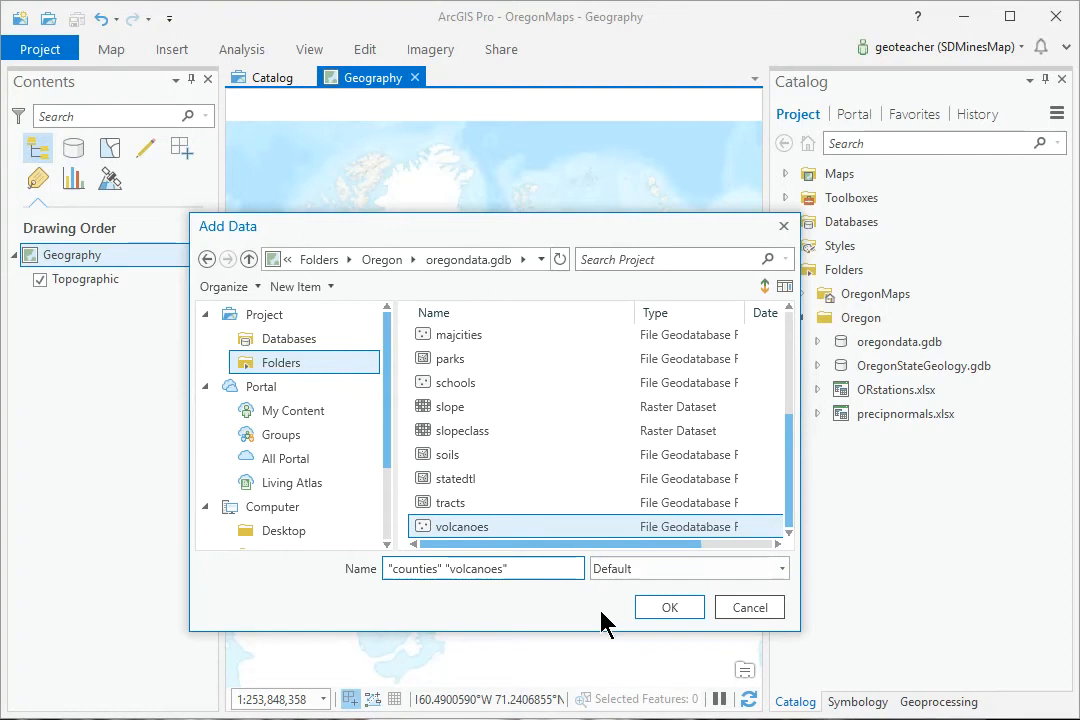
{"action": "left_click", "coordinate": [652, 610]}
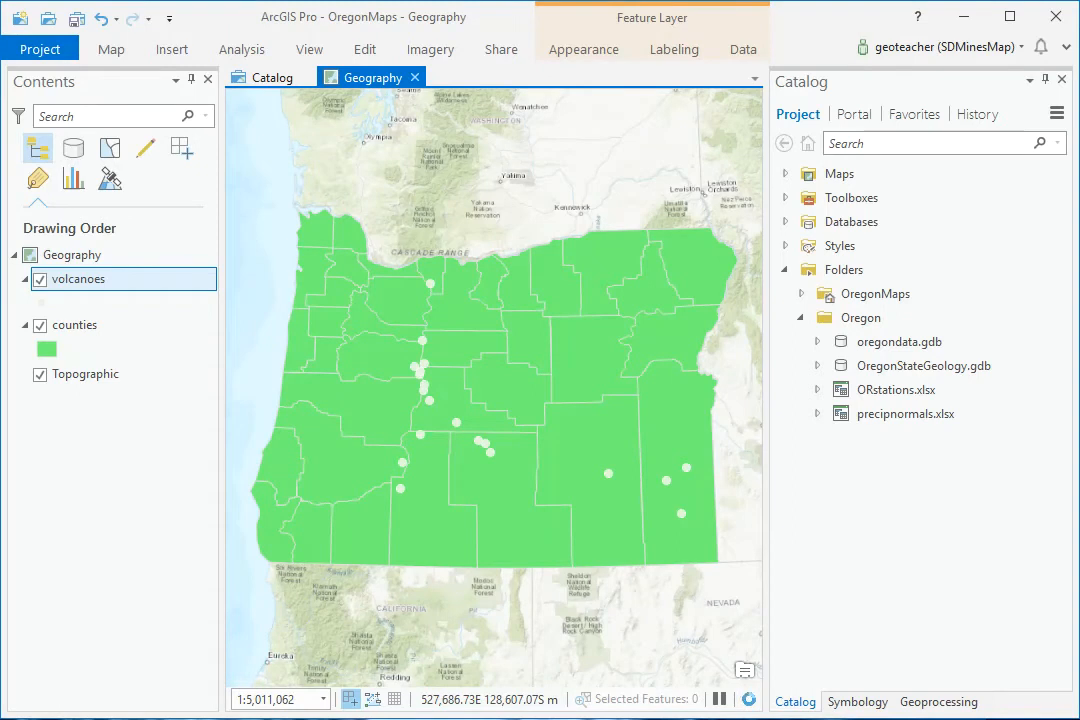
Step: Add airports and highways from oregondata.gdb's Transportation dataset, plus rivers from its Water dataset, to the Geography map
{"action": "left_click", "coordinate": [820, 299]}
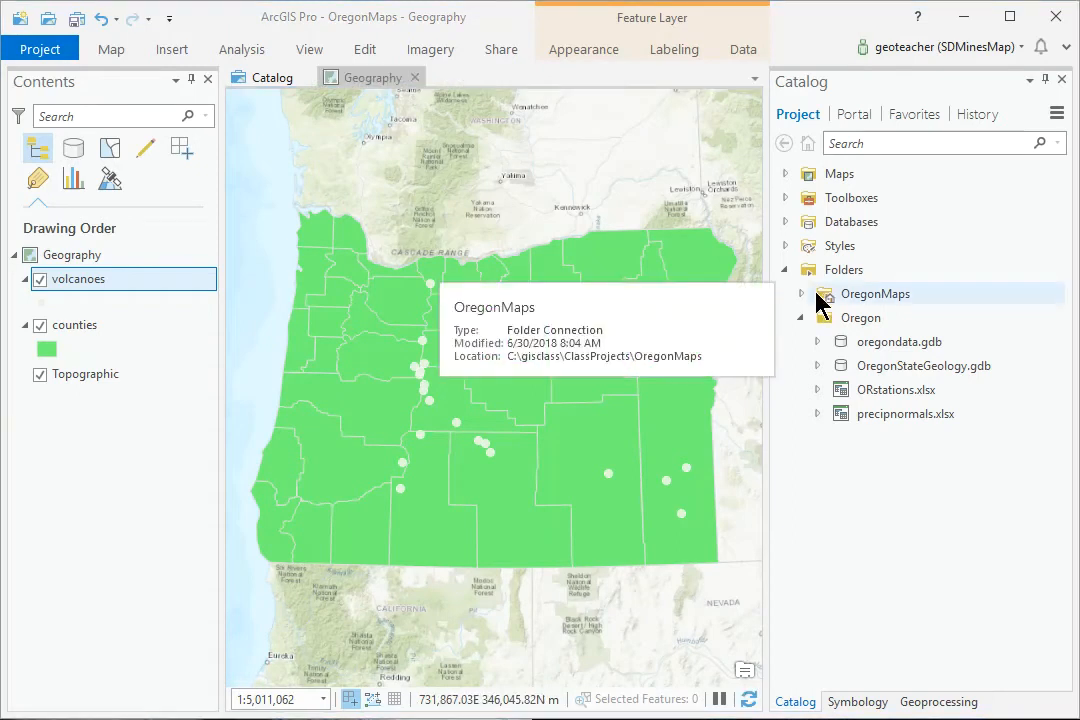
{"action": "left_click", "coordinate": [818, 342]}
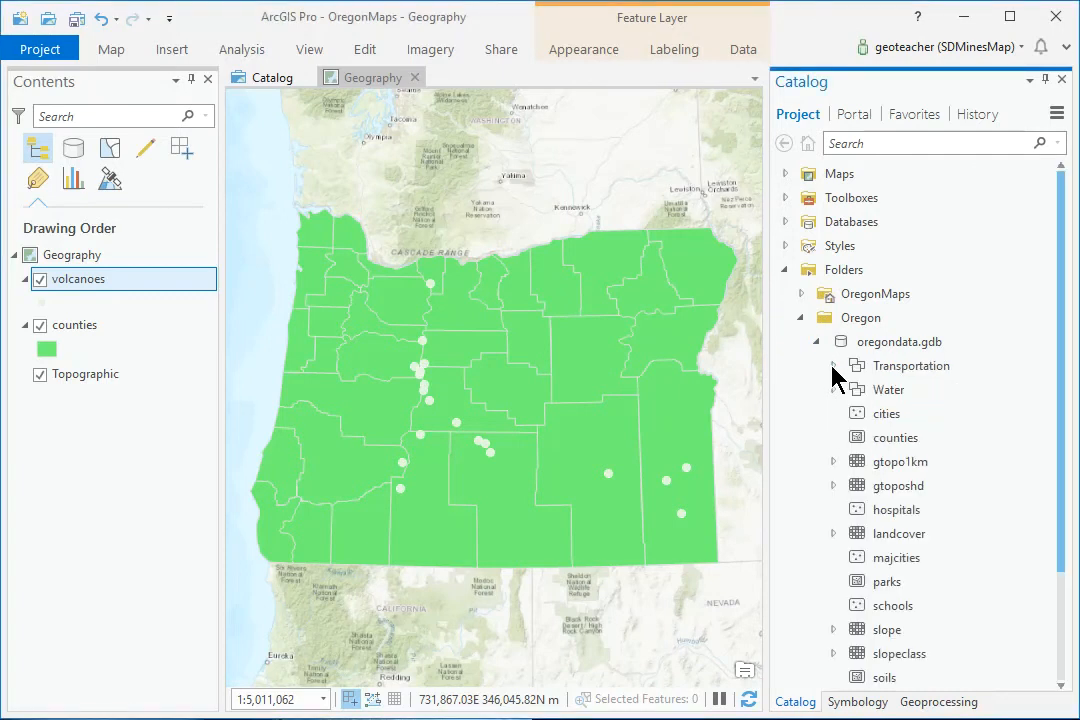
{"action": "left_click", "coordinate": [834, 366]}
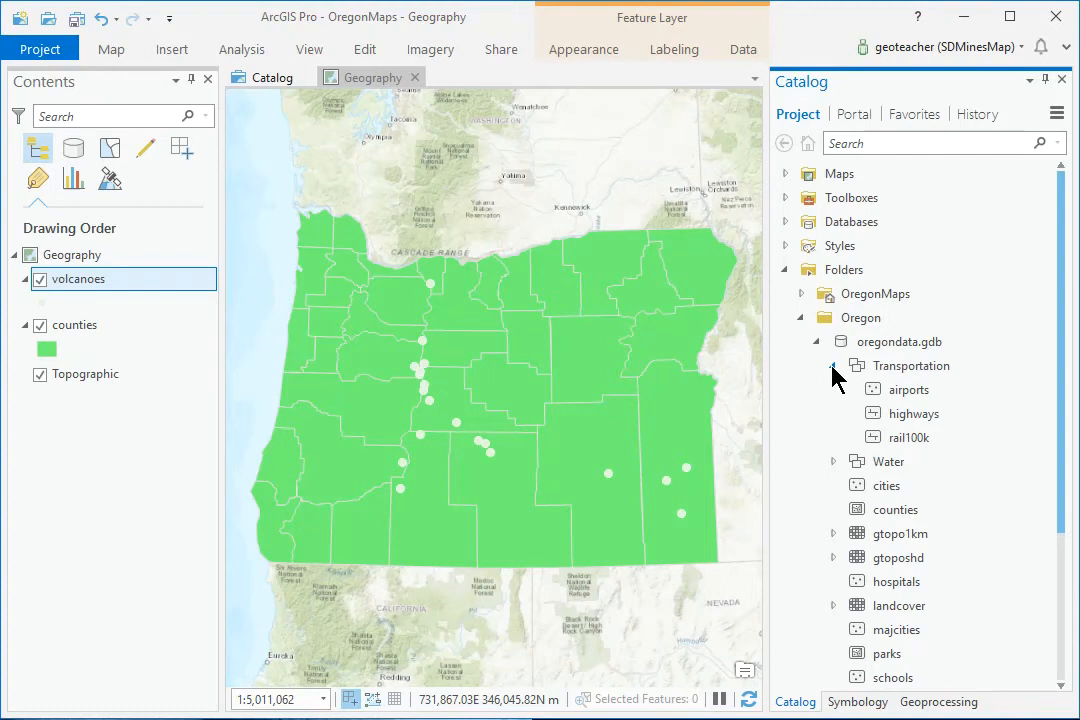
{"action": "mouse_move", "coordinate": [858, 398]}
{"action": "left_click", "coordinate": [924, 397]}
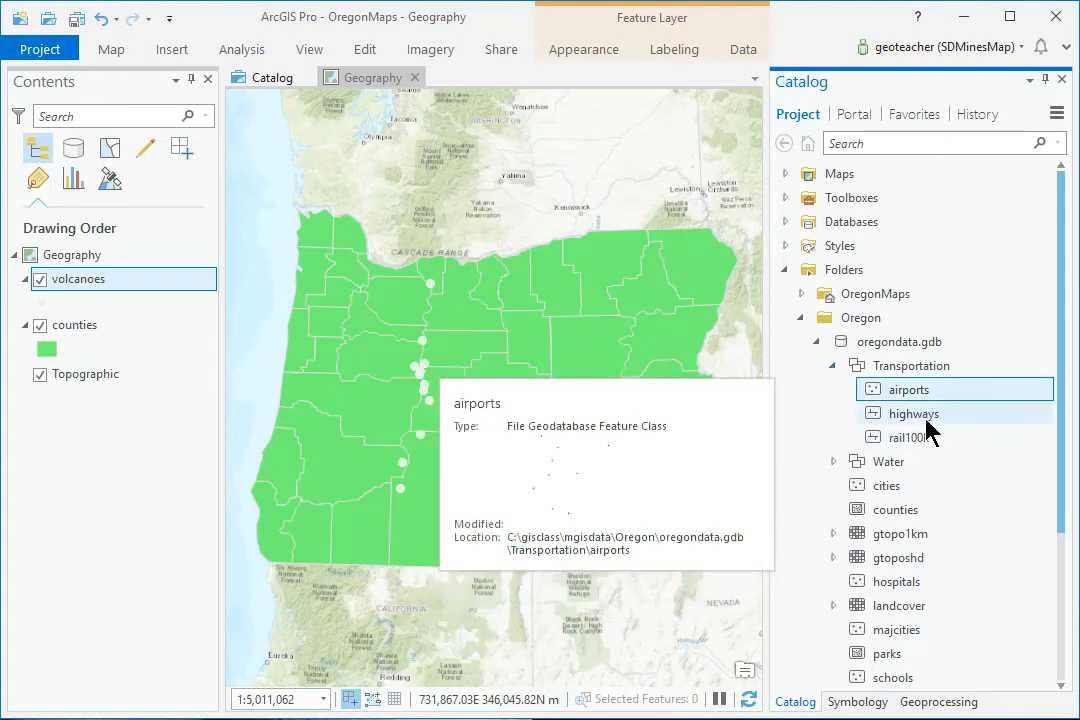
{"action": "left_click", "coordinate": [929, 420], "text": "ctrl"}
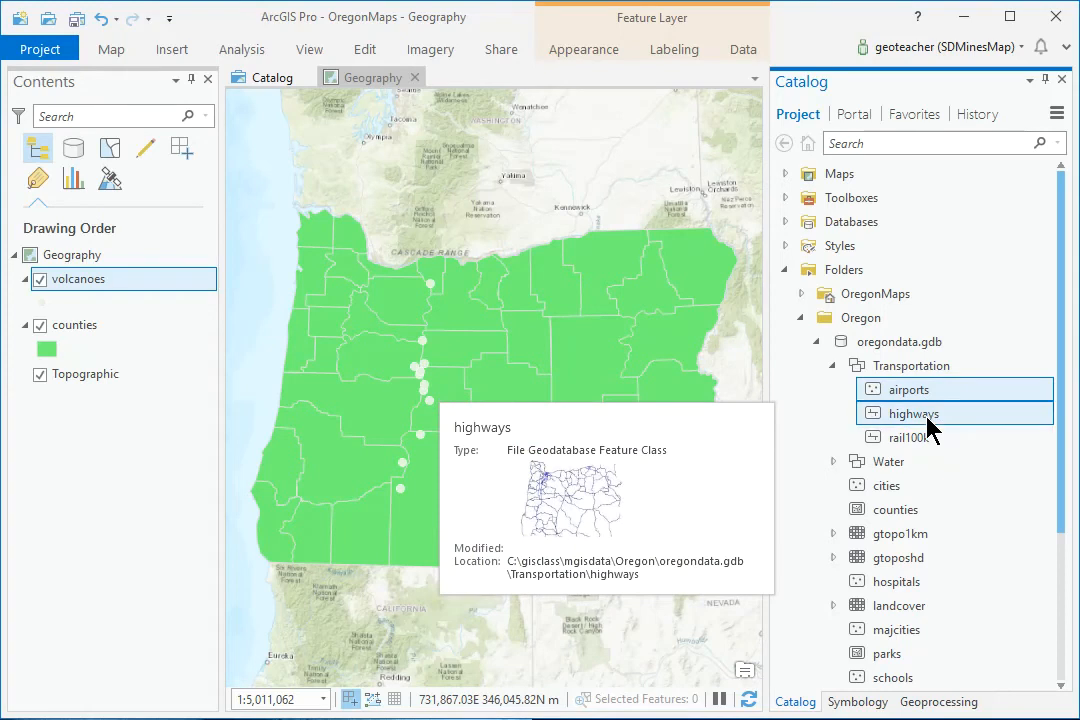
{"action": "left_click_drag", "start_coordinate": [929, 424], "coordinate": [585, 305]}
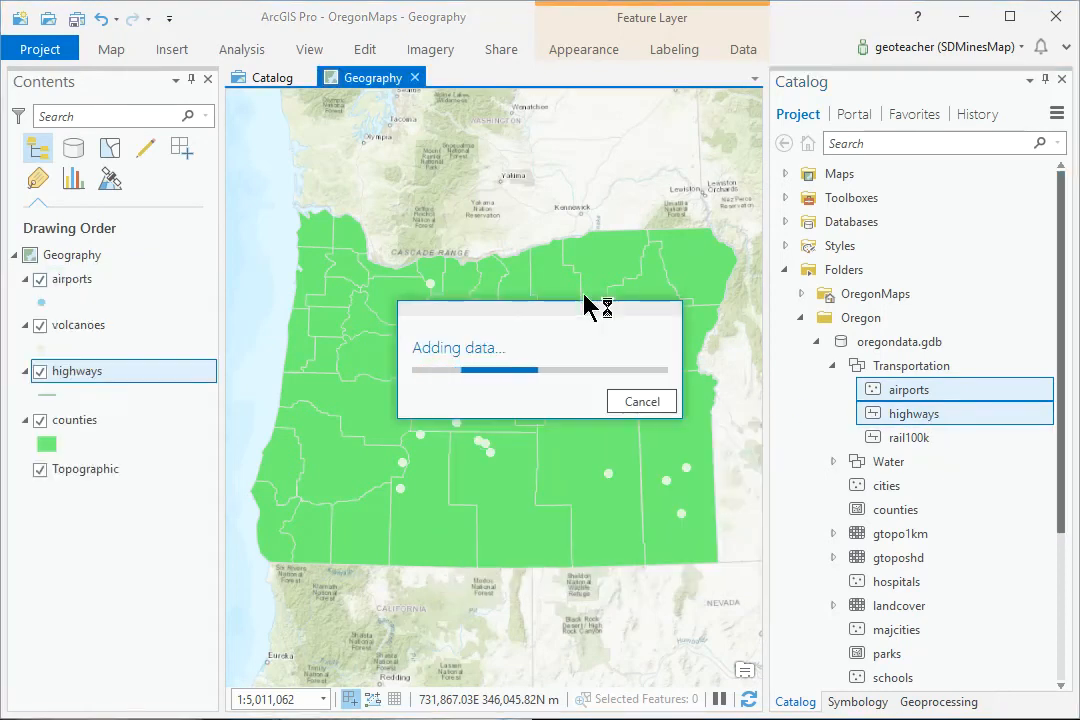
{"action": "left_click", "coordinate": [833, 462]}
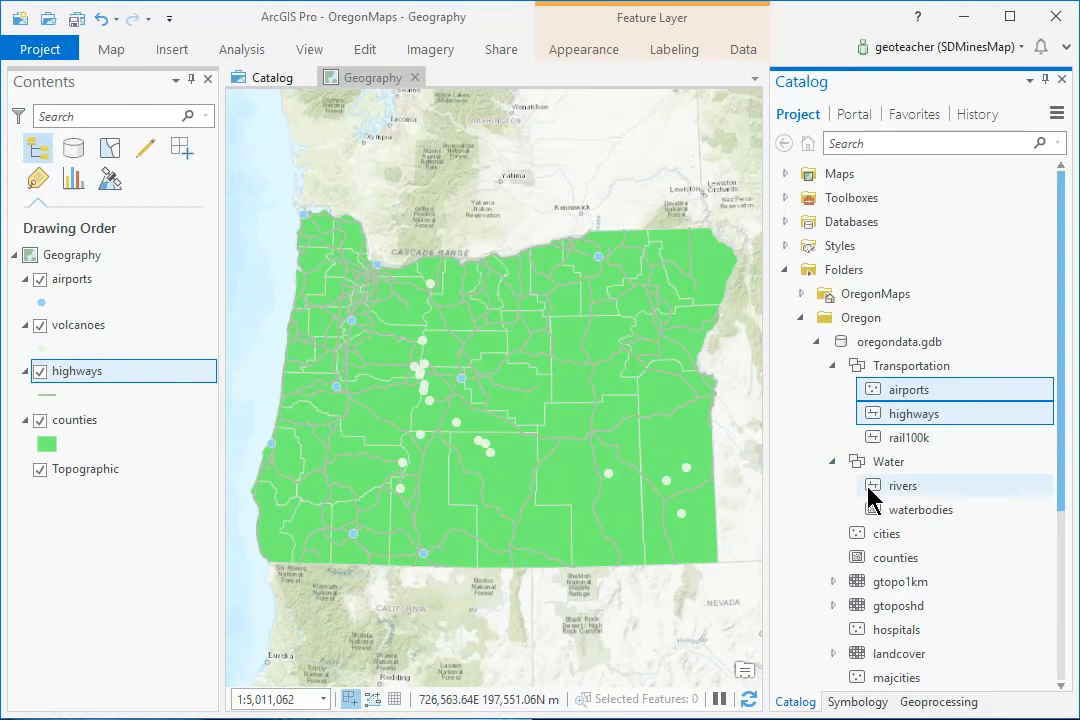
{"action": "mouse_move", "coordinate": [875, 494]}
{"action": "left_mouse_down"}
{"action": "mouse_move", "coordinate": [779, 458]}
{"action": "mouse_move", "coordinate": [606, 439]}
{"action": "left_mouse_up"}
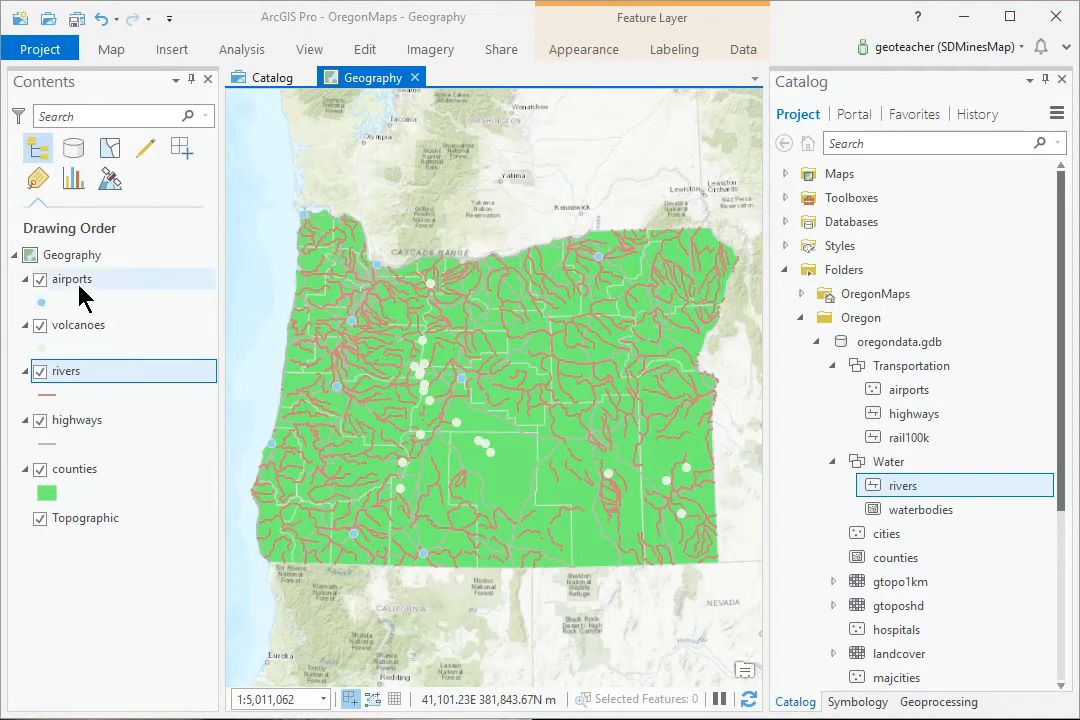
Step: Set the Geography map's full extent to a custom extent calculated from the counties layer
{"action": "double_click", "coordinate": [28, 258]}
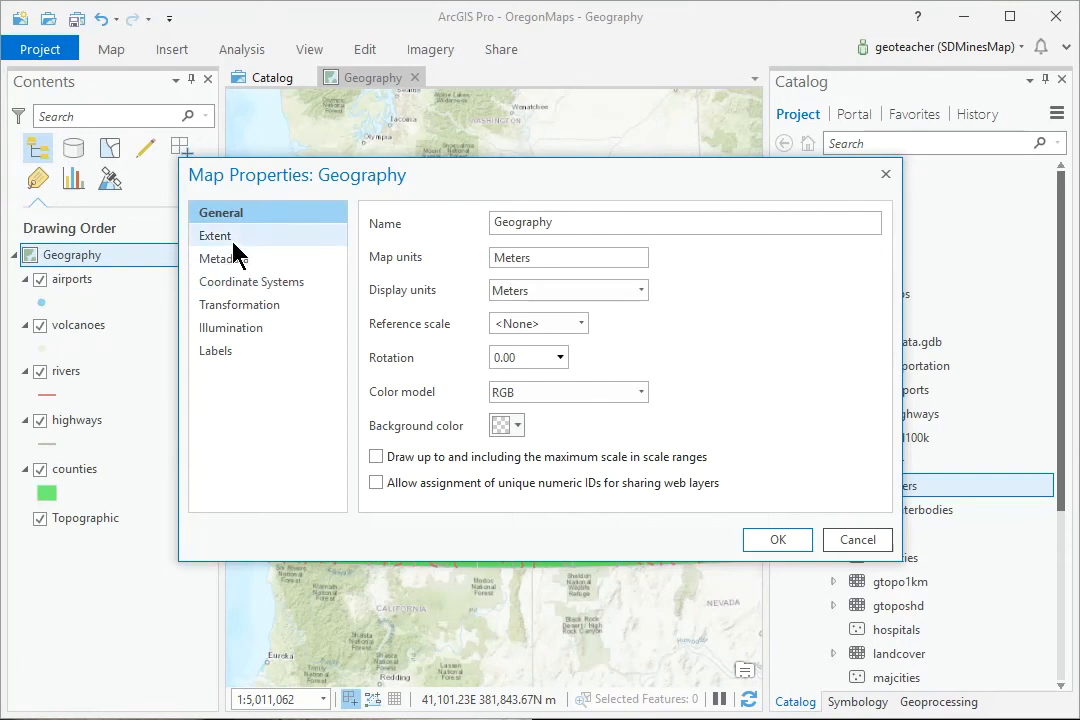
{"action": "left_click", "coordinate": [236, 245]}
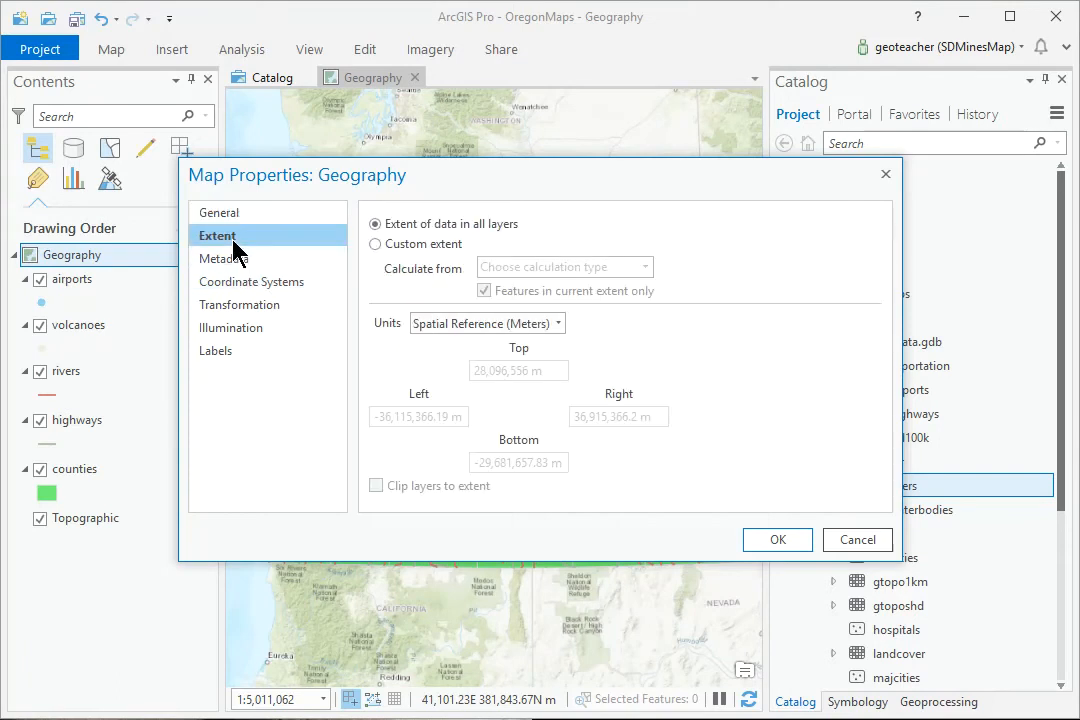
{"action": "left_click", "coordinate": [376, 245]}
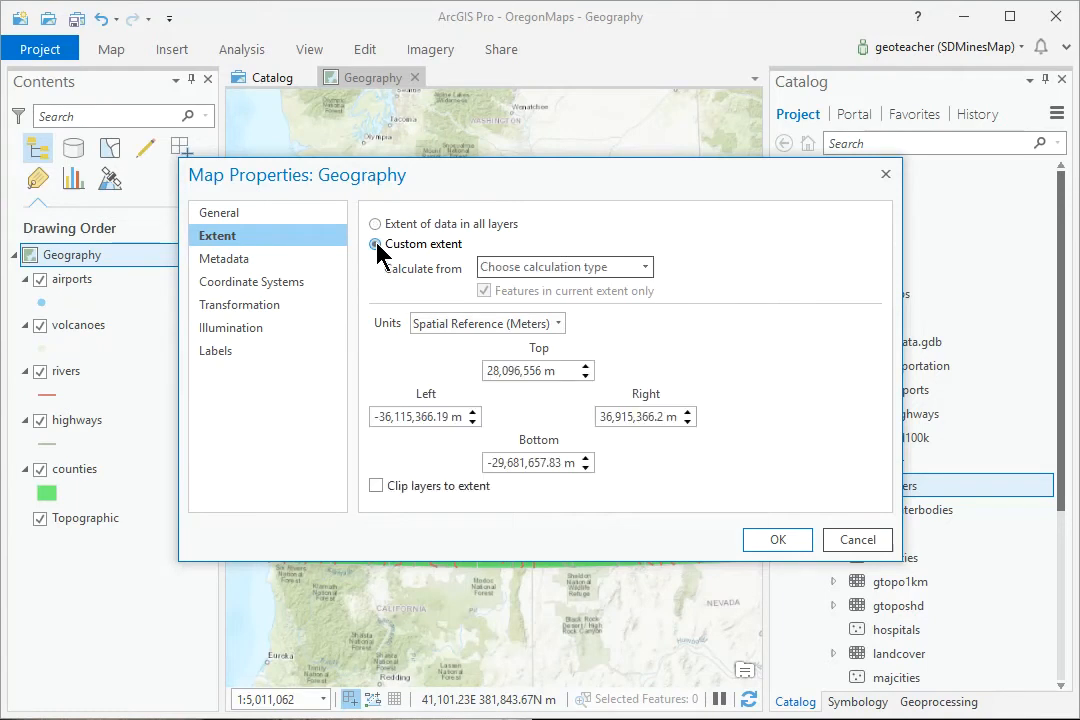
{"action": "left_click", "coordinate": [646, 268]}
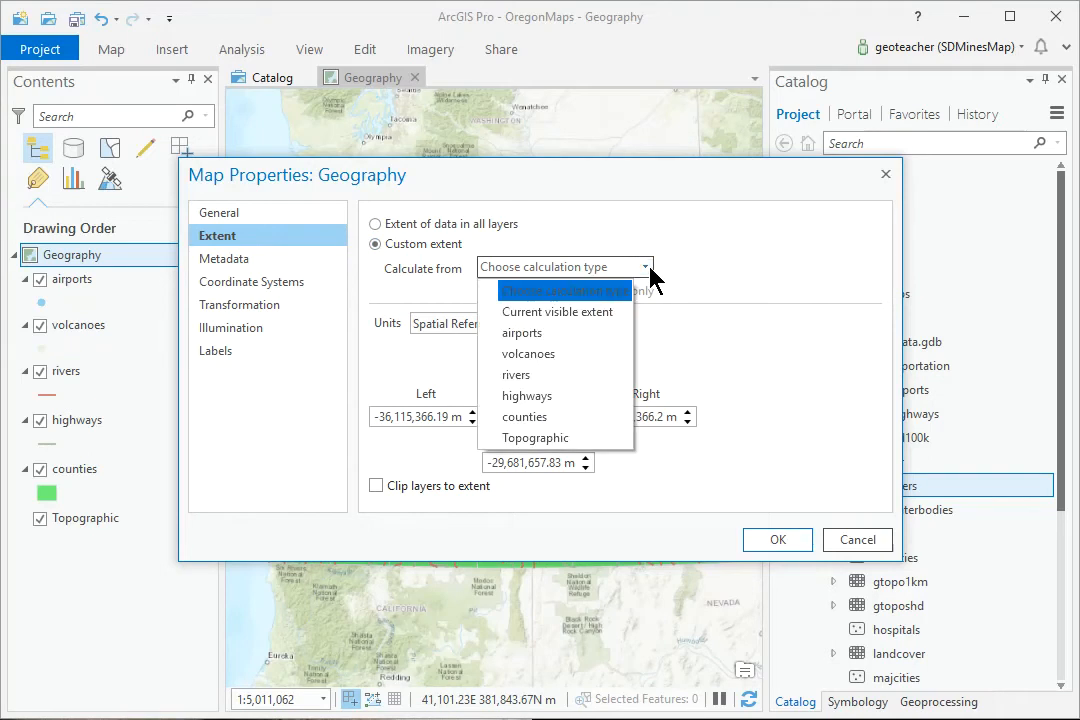
{"action": "left_click", "coordinate": [524, 419]}
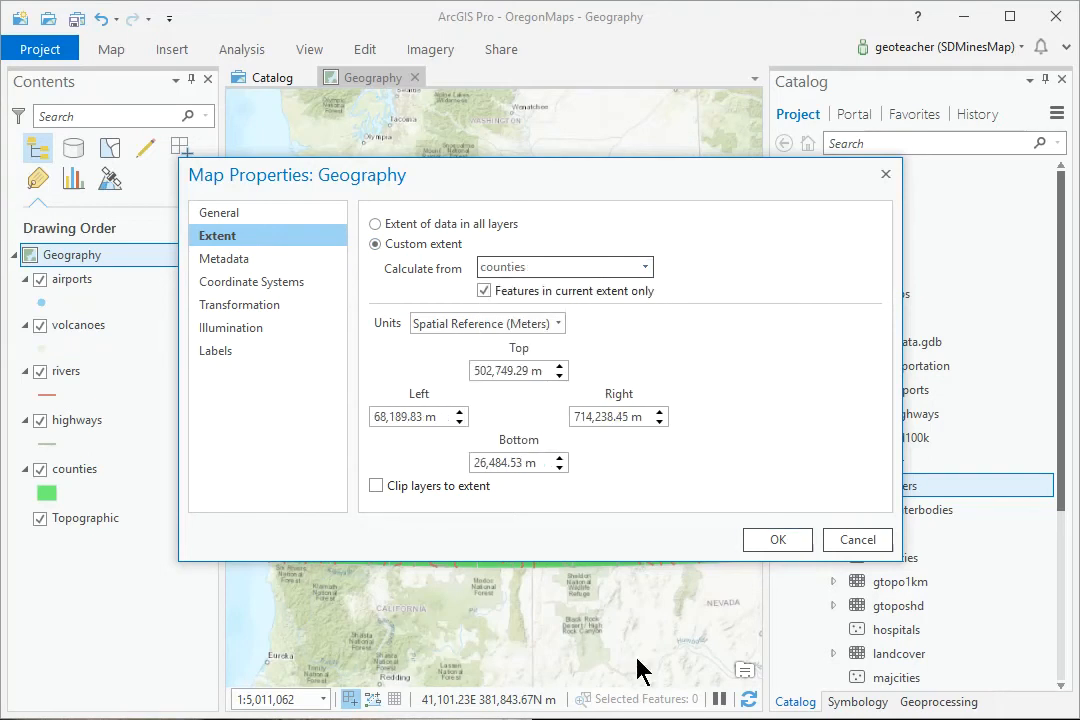
{"action": "left_click", "coordinate": [775, 540]}
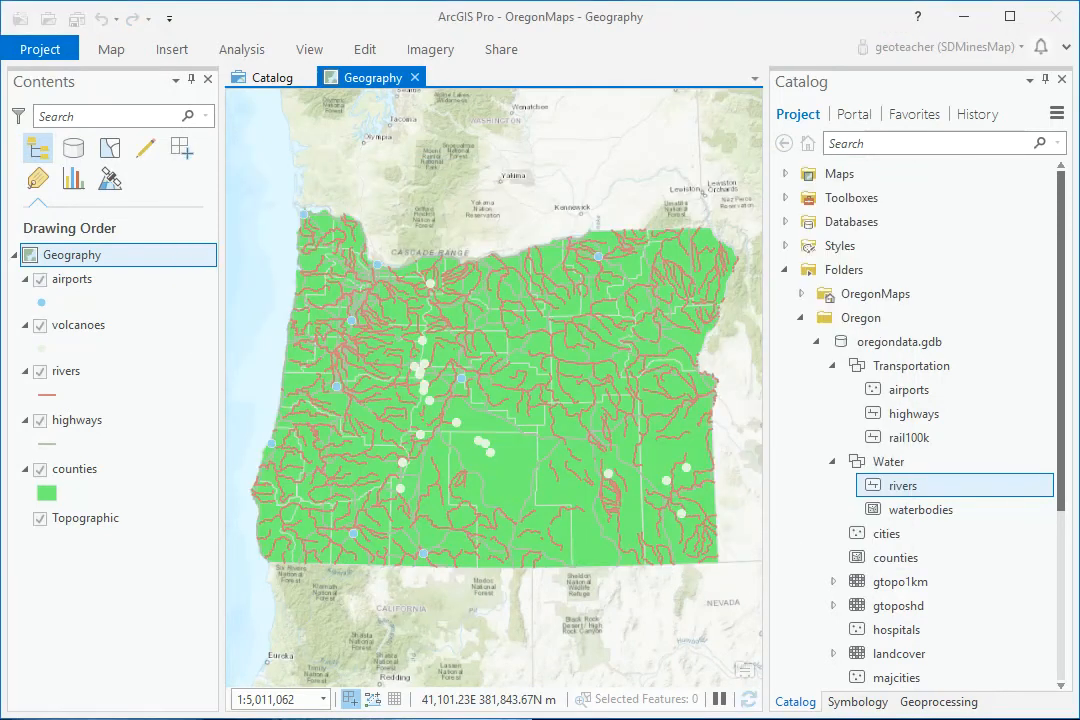
Step: Search all styles for "airplane" and apply the largest ArcGIS 2D Airport symbol to the airports layer
{"action": "left_click", "coordinate": [40, 302]}
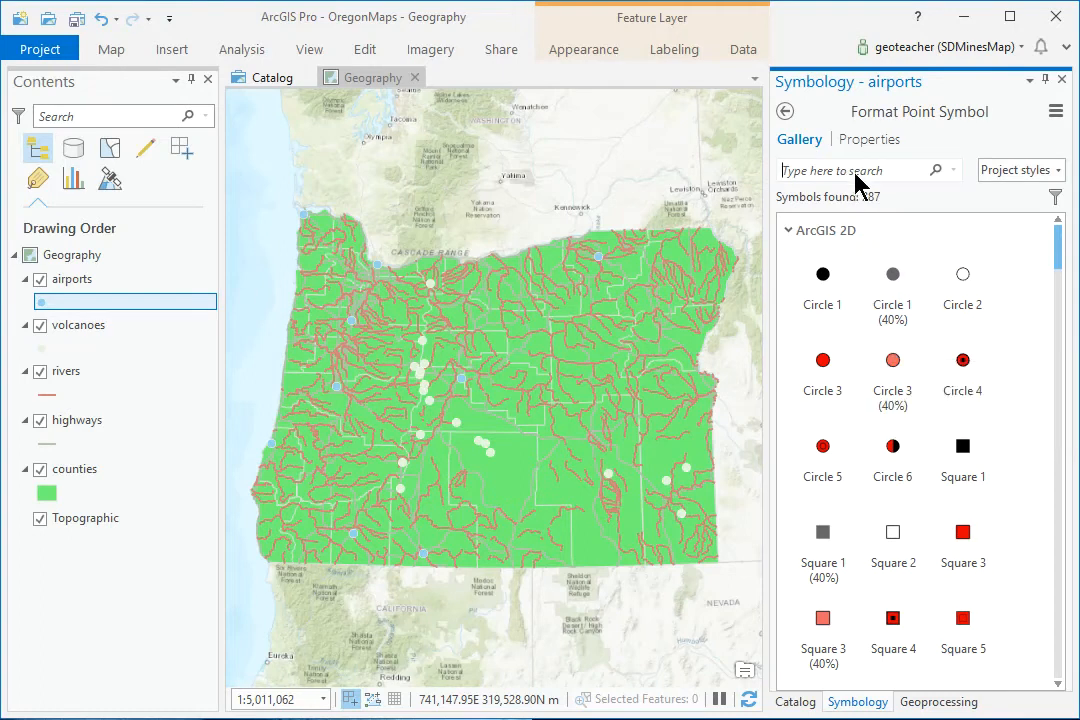
{"action": "type", "text": "airplane"}
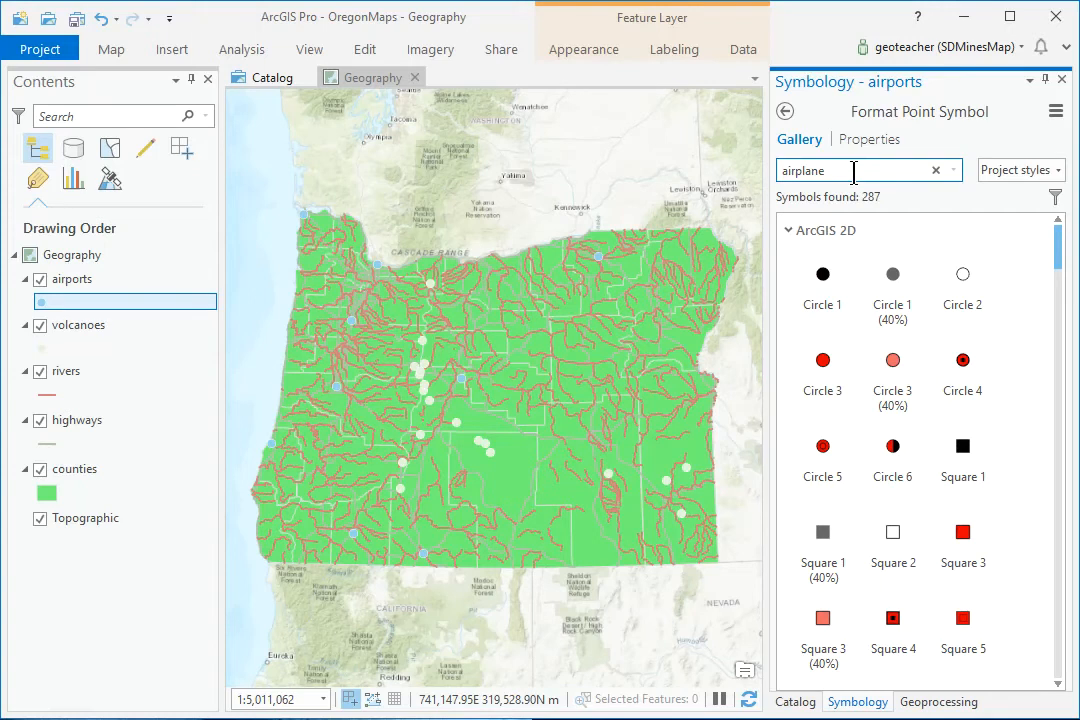
{"action": "key", "text": "Return"}
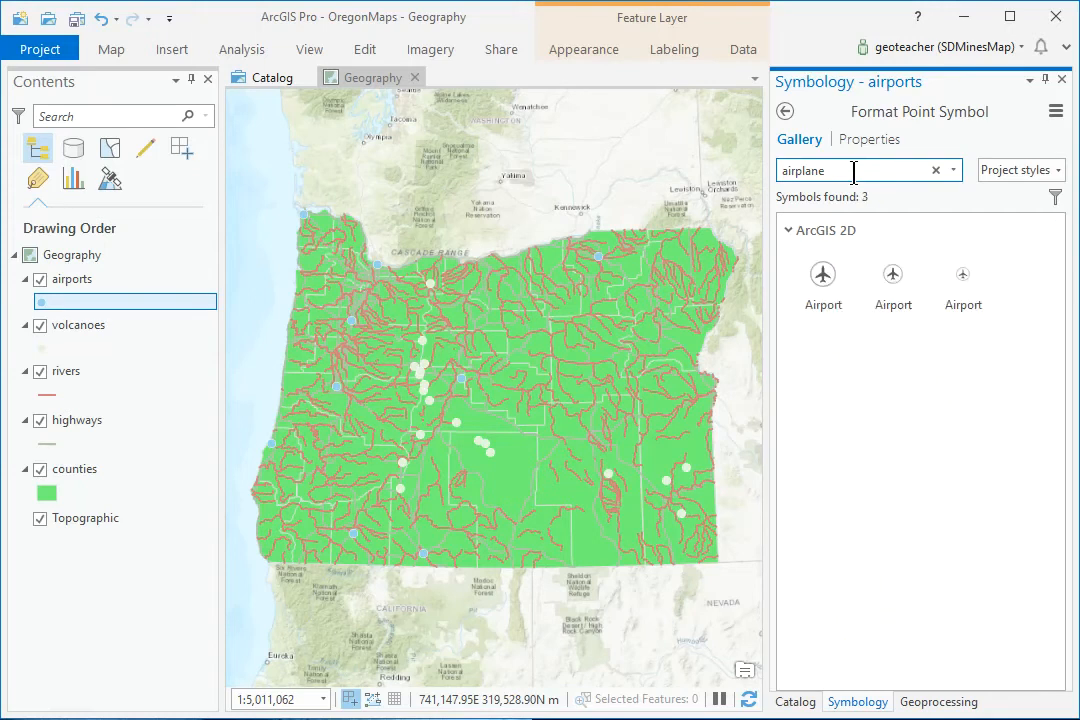
{"action": "left_click", "coordinate": [1057, 172]}
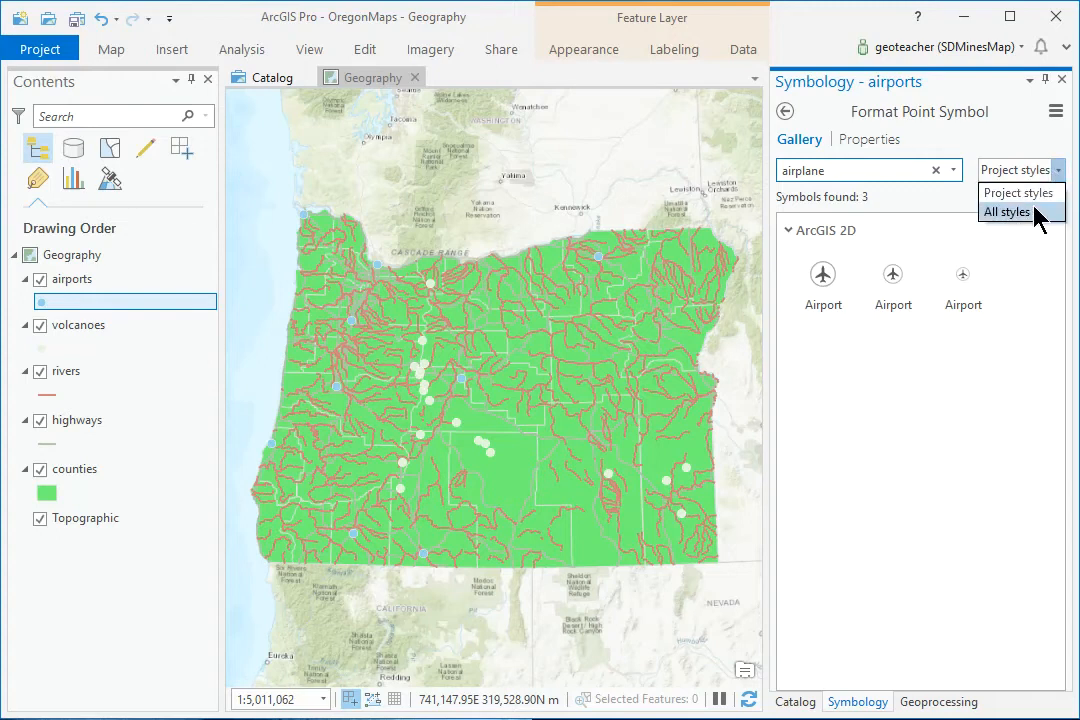
{"action": "left_click", "coordinate": [1036, 213]}
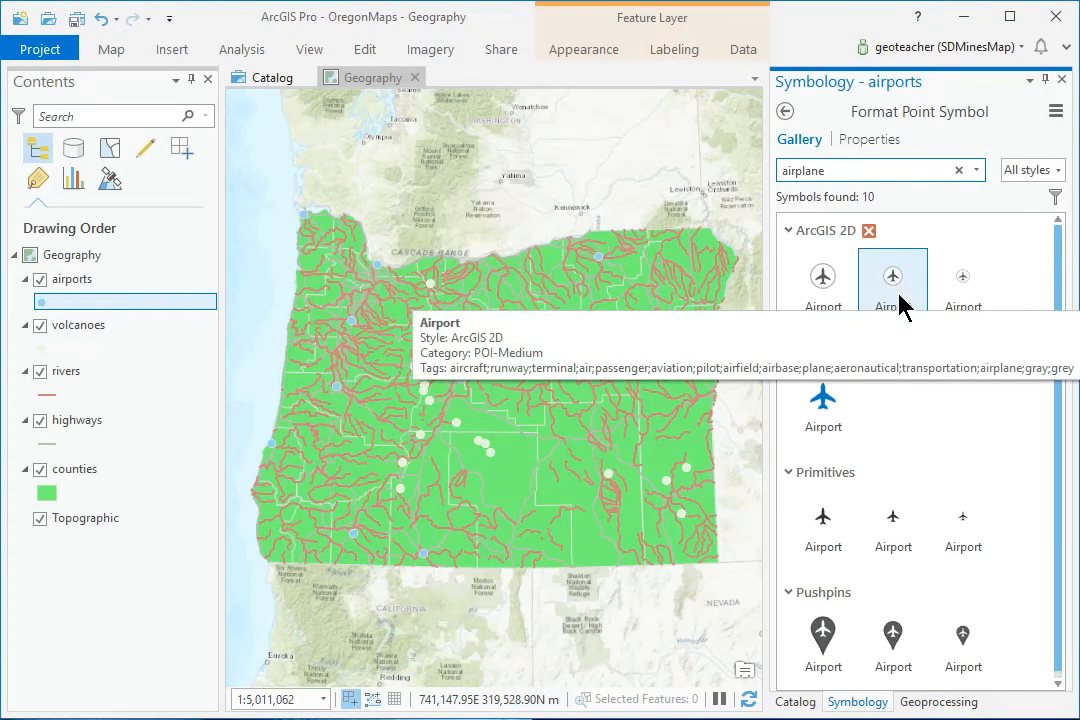
{"action": "left_click", "coordinate": [823, 285]}
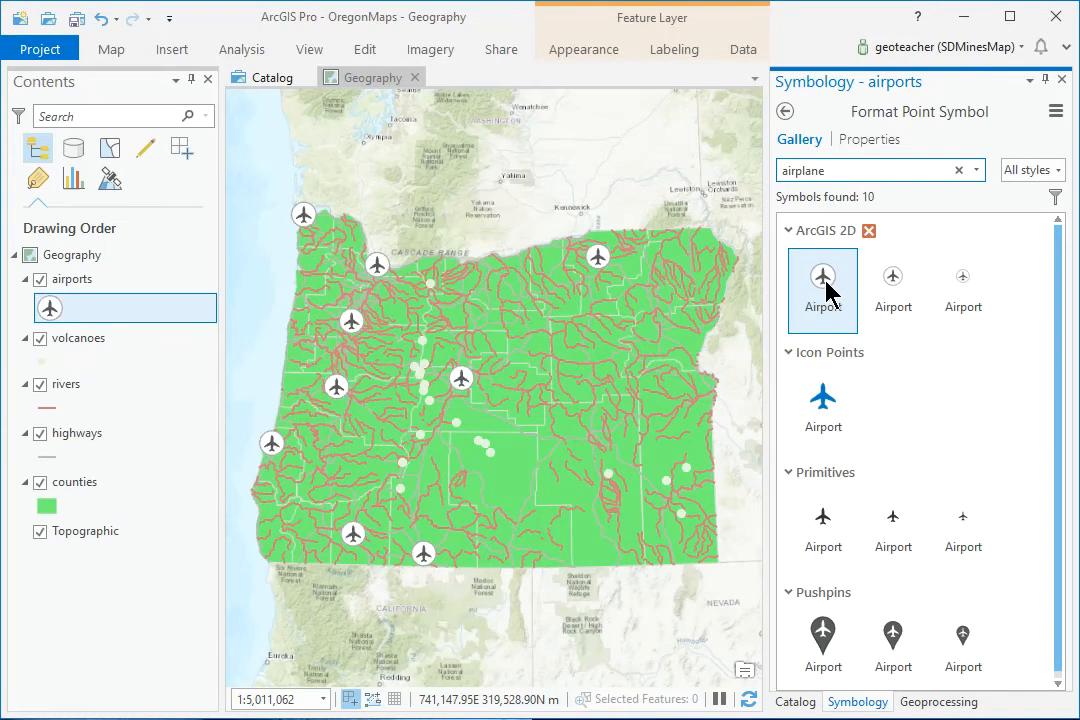
Step: Set the airports symbol's size to 20 pt and its angle to -45°, and apply the changes
{"action": "left_click", "coordinate": [870, 142]}
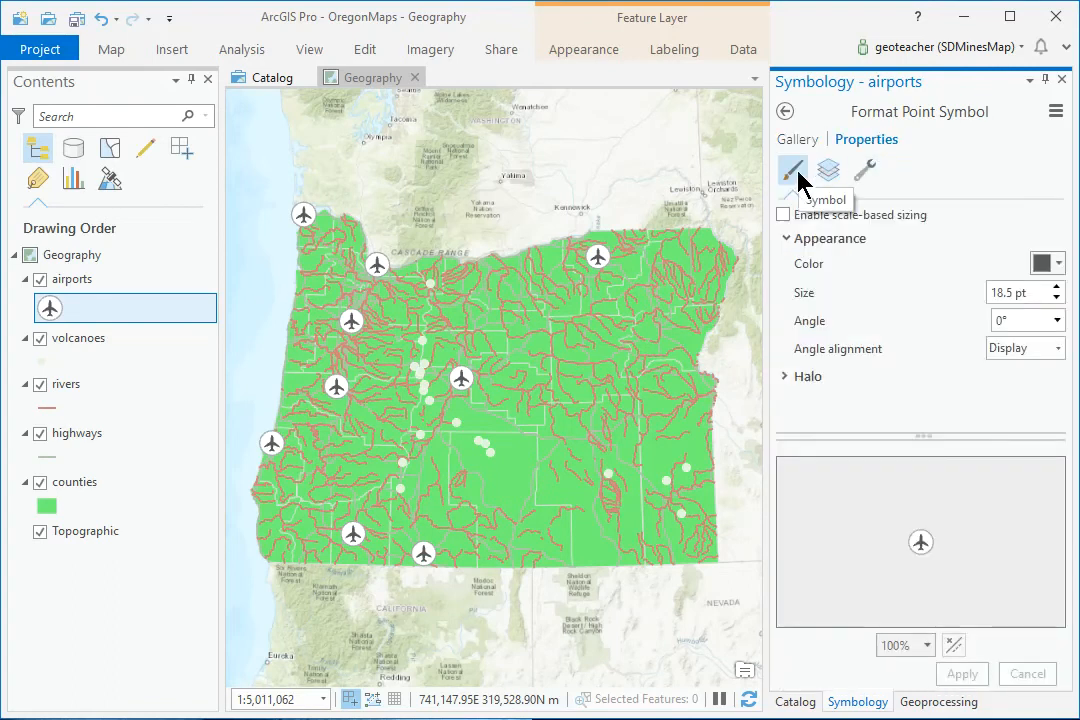
{"action": "left_click", "coordinate": [1055, 287]}
{"action": "left_click", "coordinate": [1055, 287]}
{"action": "left_click_drag", "start_coordinate": [1030, 320], "coordinate": [957, 330]}
{"action": "type", "text": "-45"}
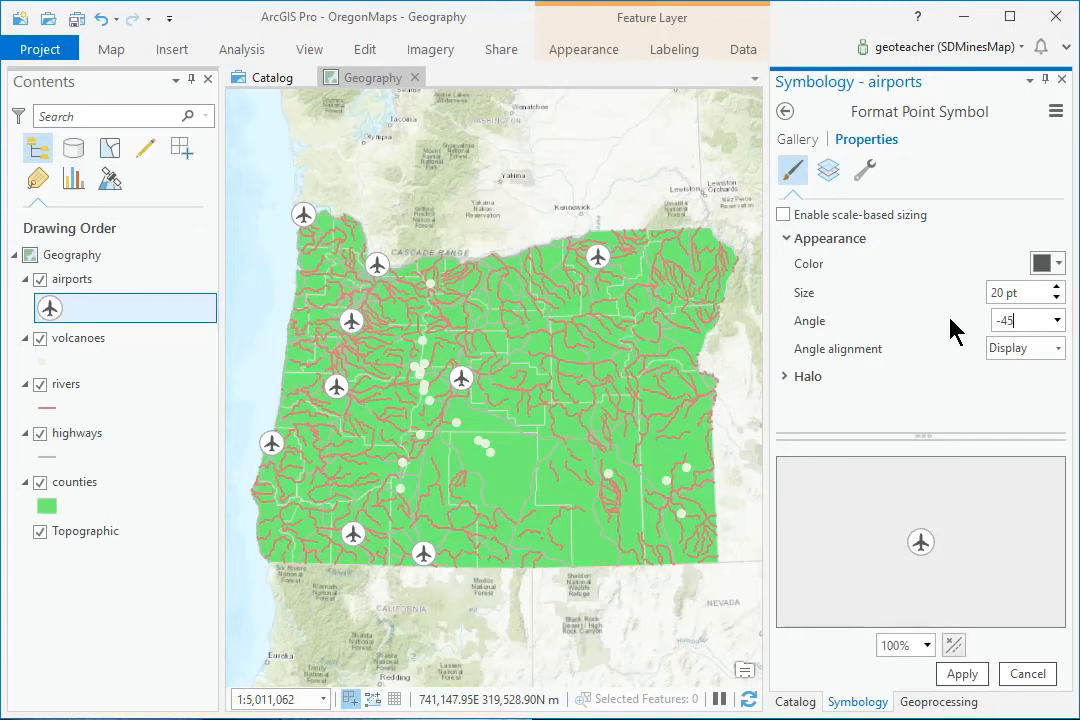
{"action": "left_click", "coordinate": [976, 679]}
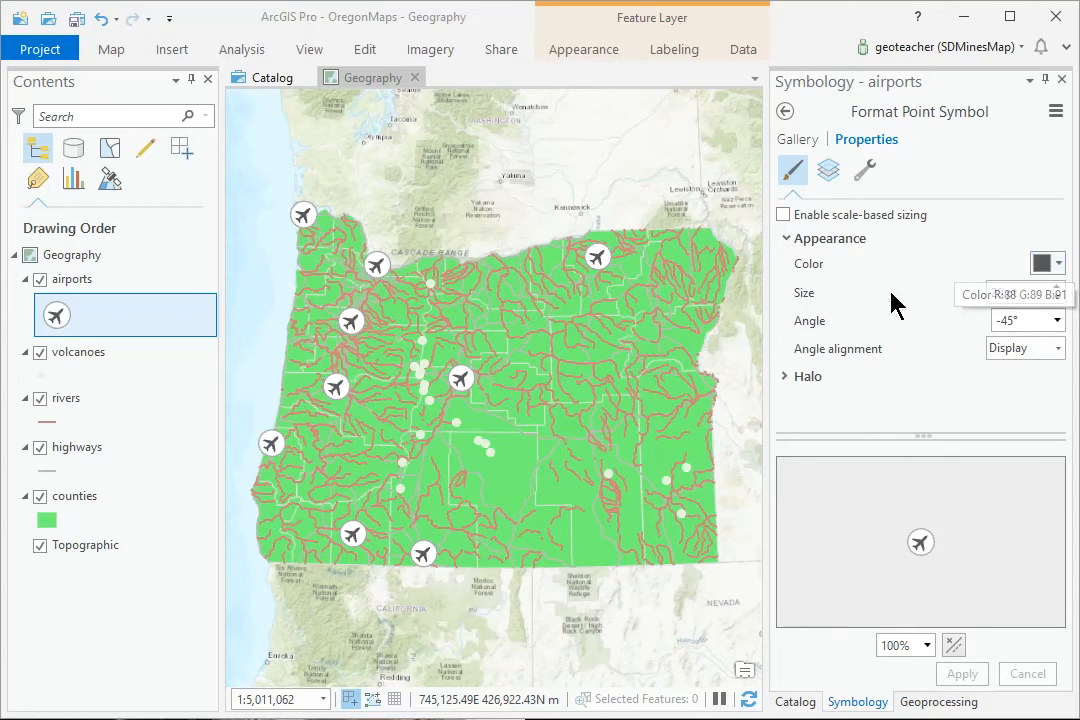
Step: Open the counties fill color in the Color Editor and sample a green, a mustard and a dark navy from the spectrum
{"action": "right_click", "coordinate": [48, 522]}
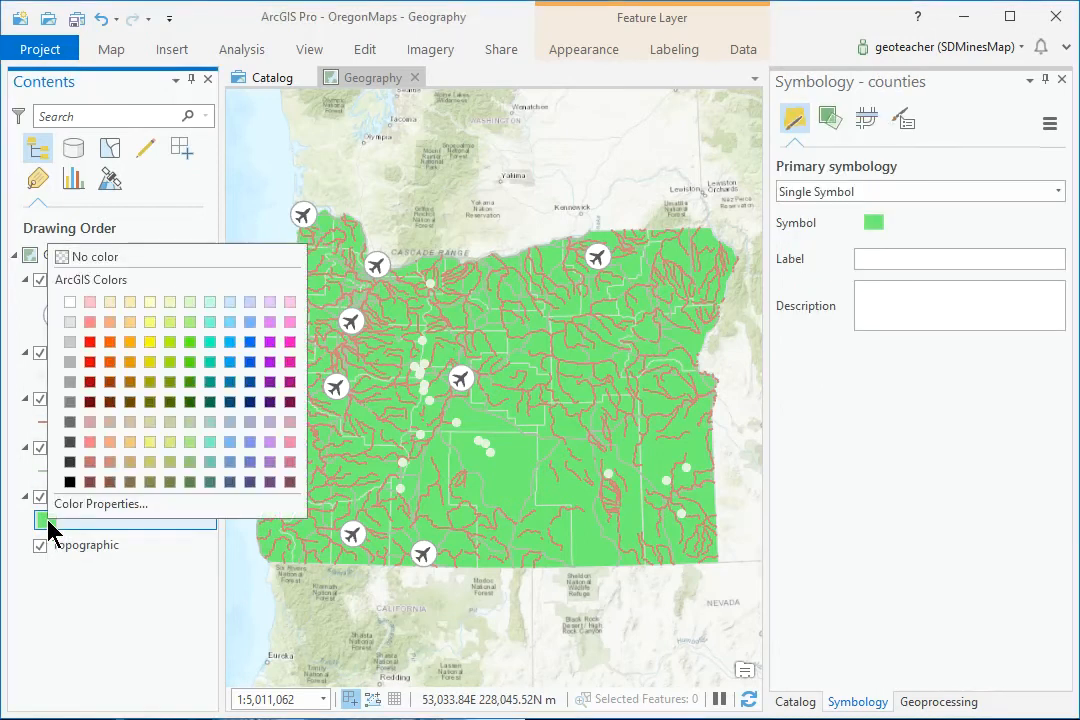
{"action": "left_click", "coordinate": [110, 510]}
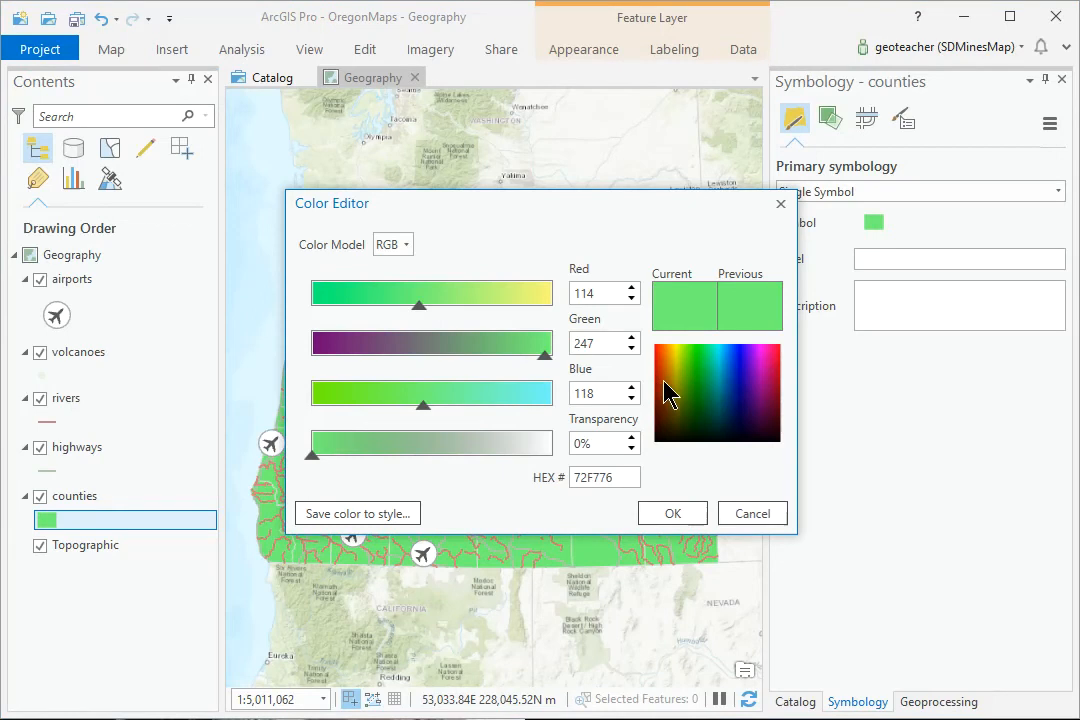
{"action": "left_click", "coordinate": [694, 393]}
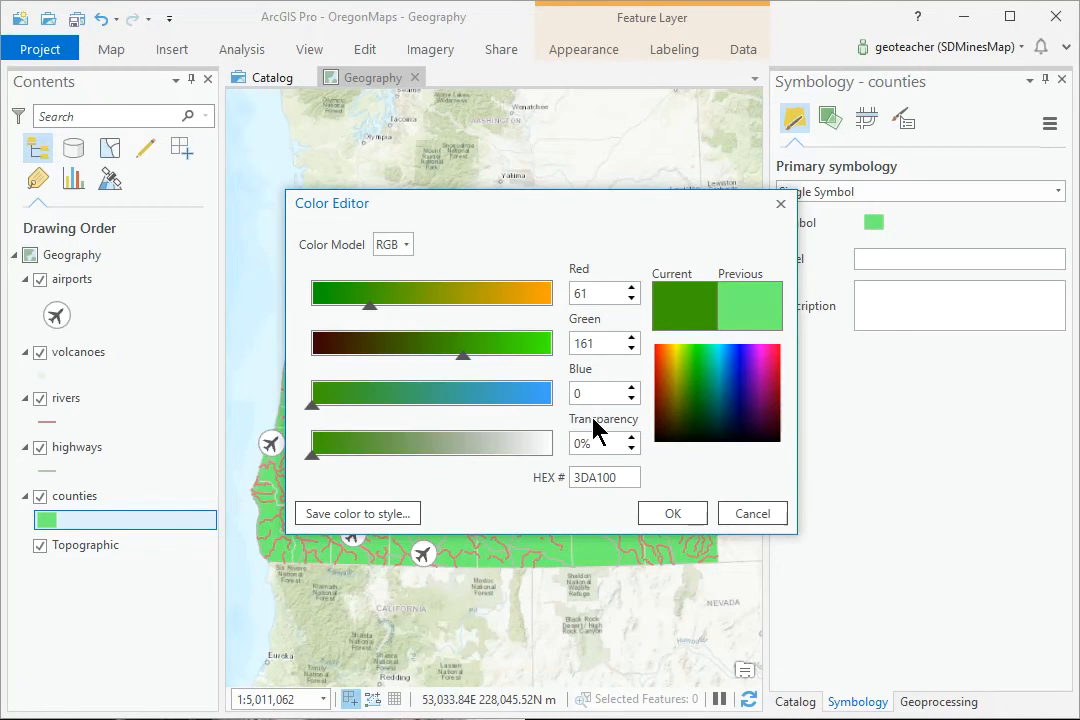
{"action": "left_click", "coordinate": [674, 376]}
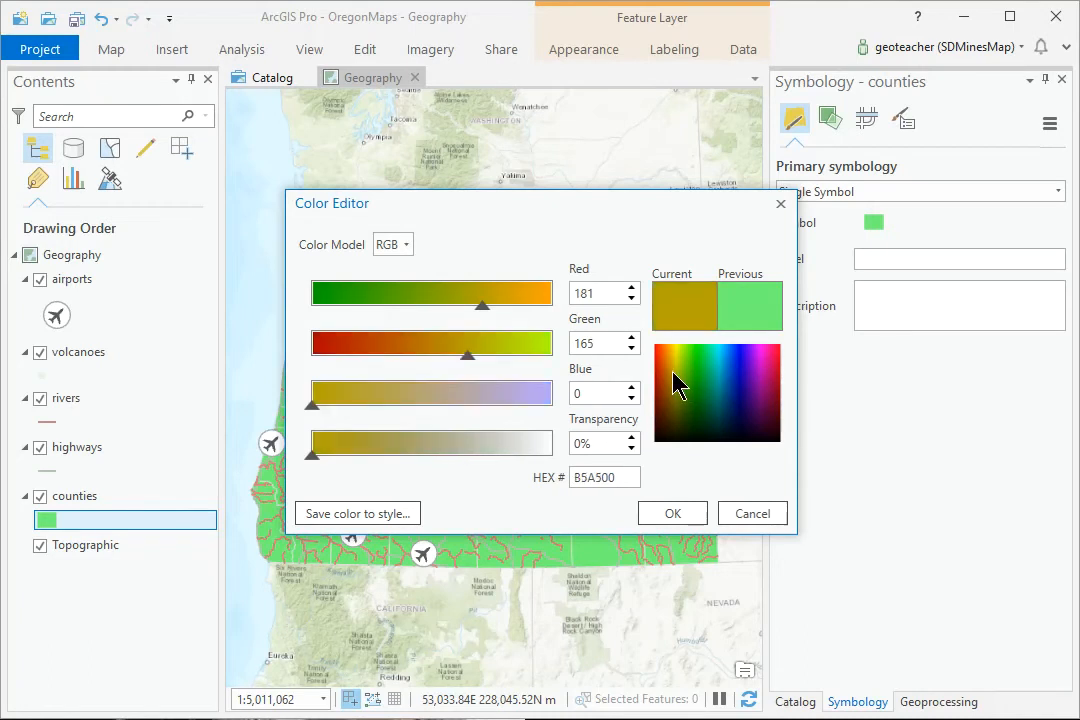
{"action": "left_click", "coordinate": [742, 407]}
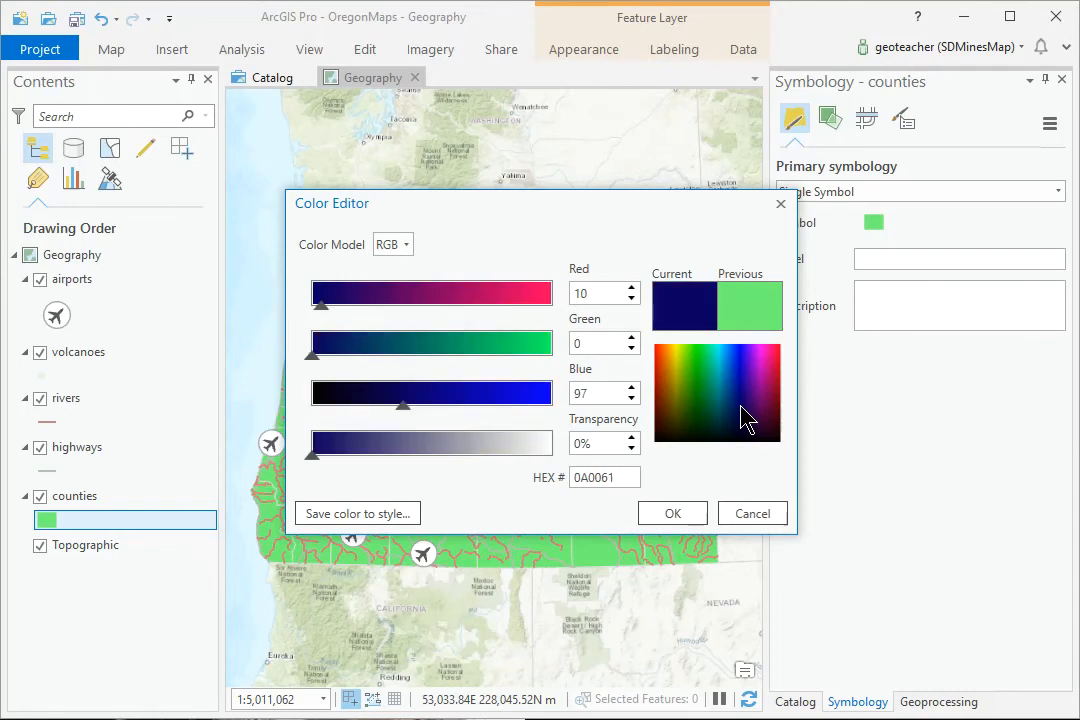
Step: Set the counties fill color's red, green and blue values to 255 each
{"action": "double_click", "coordinate": [585, 294]}
{"action": "type", "text": "255"}
{"action": "double_click", "coordinate": [583, 344]}
{"action": "type", "text": "255"}
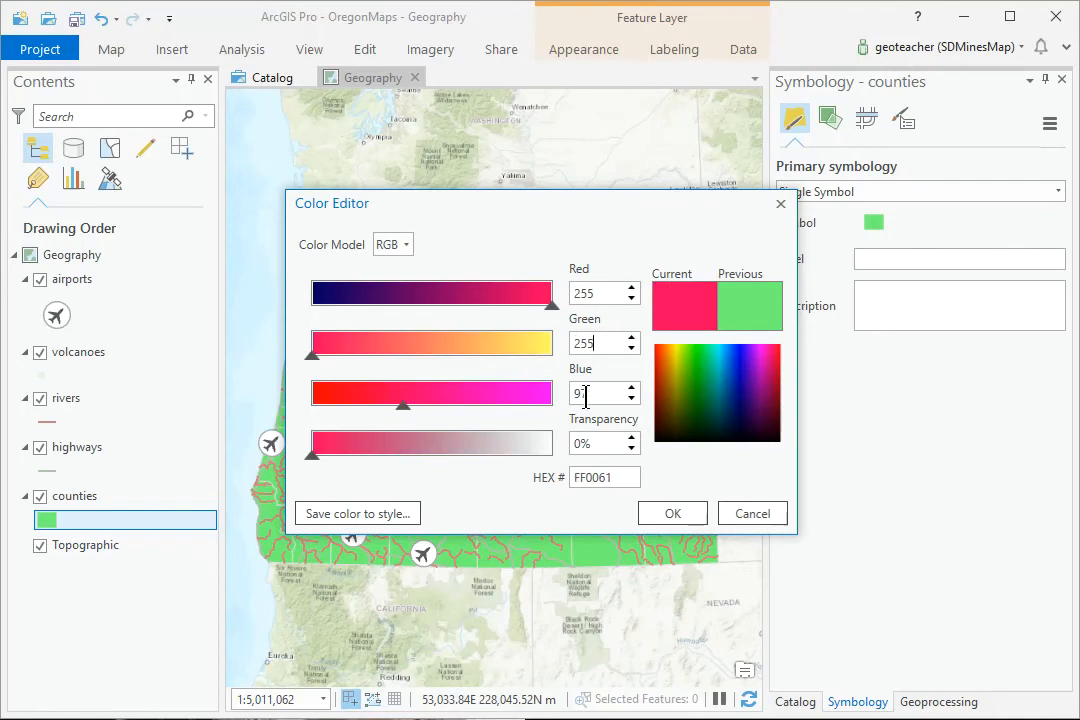
{"action": "key", "text": "Tab"}
{"action": "type", "text": "255"}
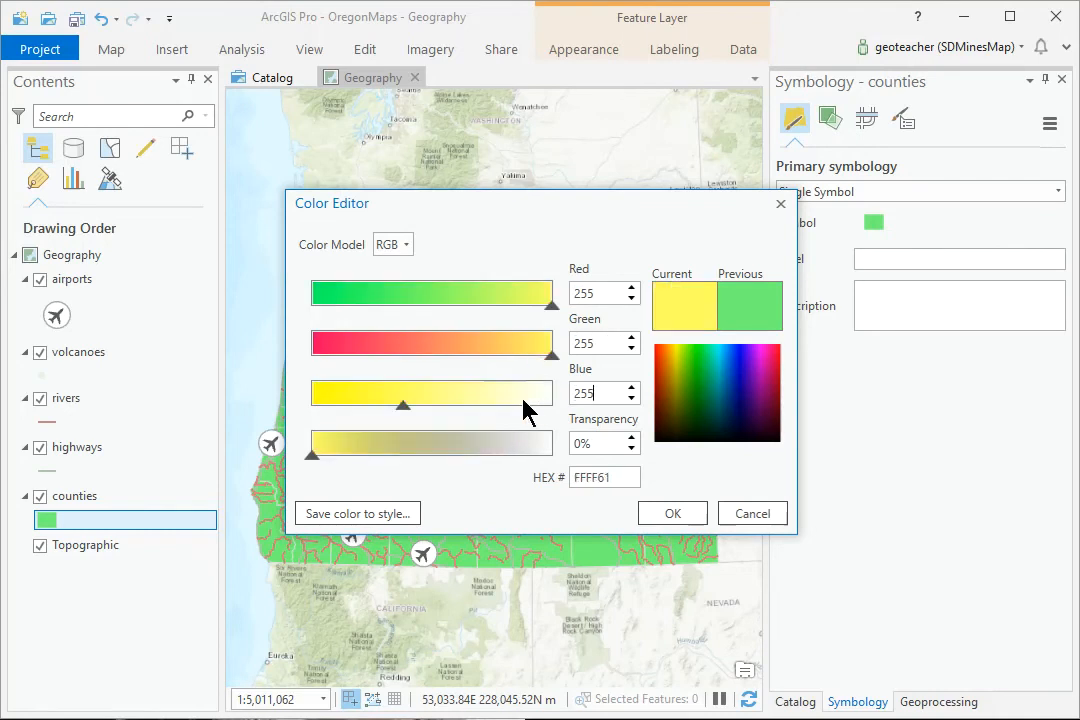
{"action": "key", "text": "Tab"}
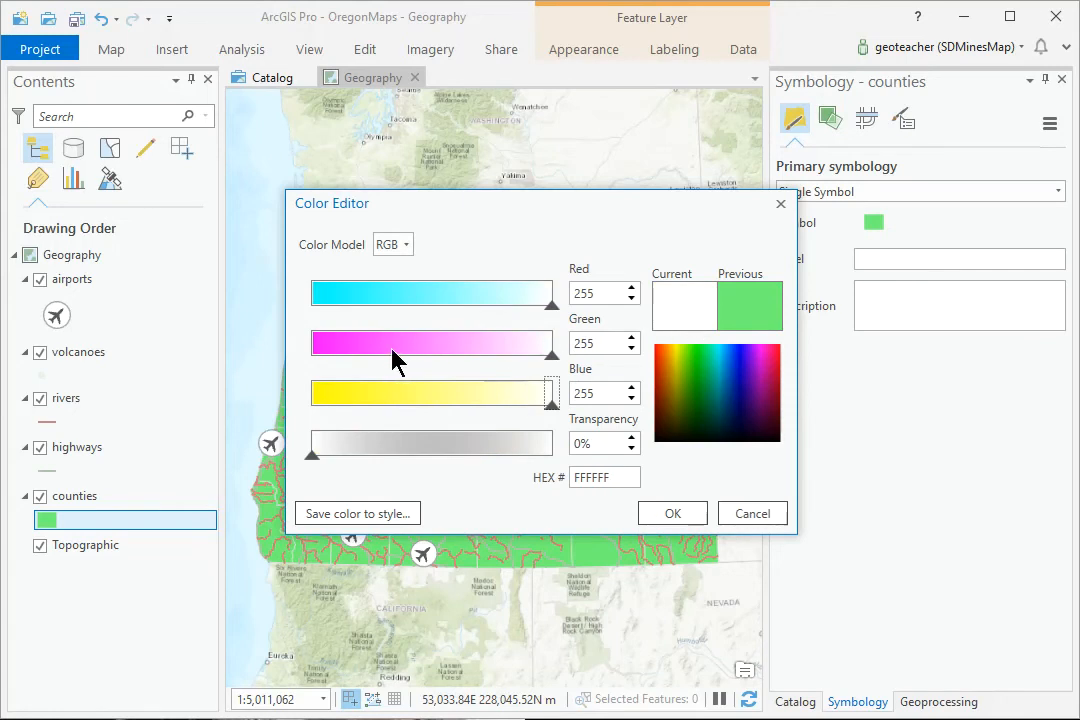
Step: Try an HSV fill color for the counties with hue 192°, saturation 42.91% and transparency 35%, and discard the color change
{"action": "left_click", "coordinate": [406, 246]}
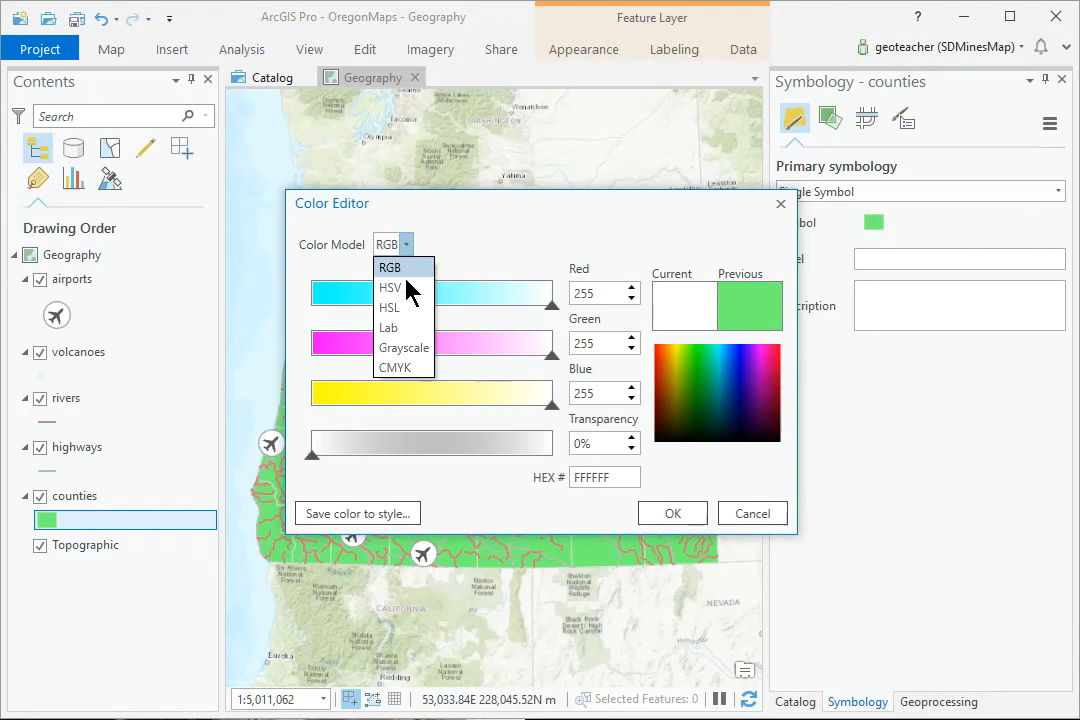
{"action": "left_click", "coordinate": [405, 287]}
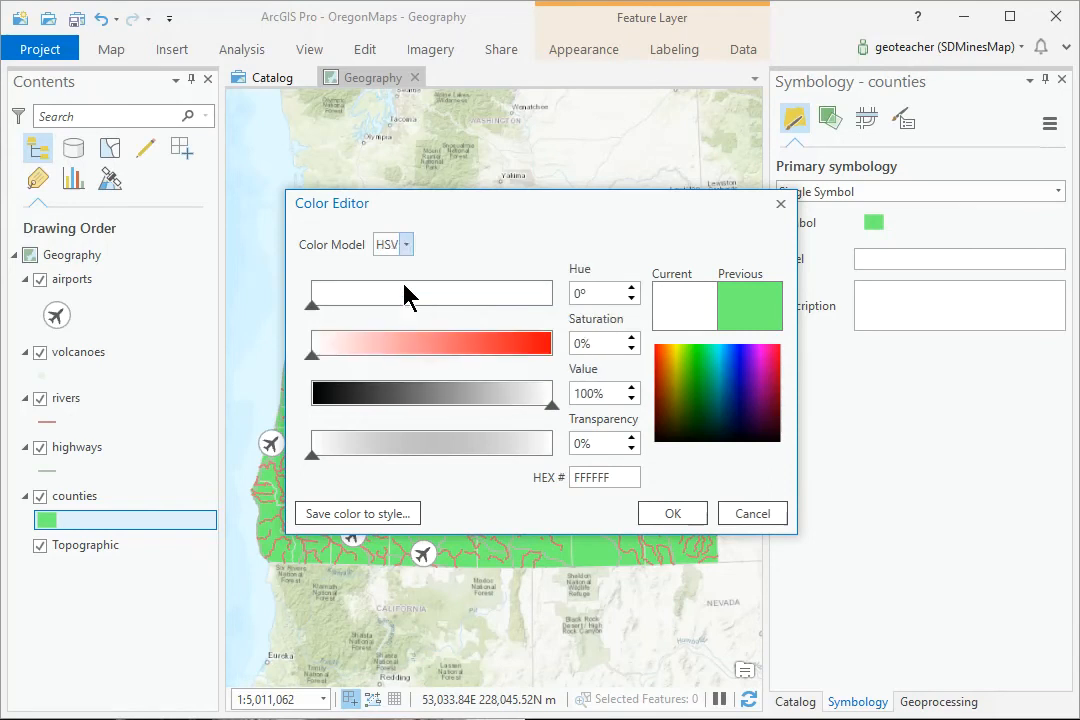
{"action": "left_click_drag", "start_coordinate": [315, 357], "coordinate": [415, 354]}
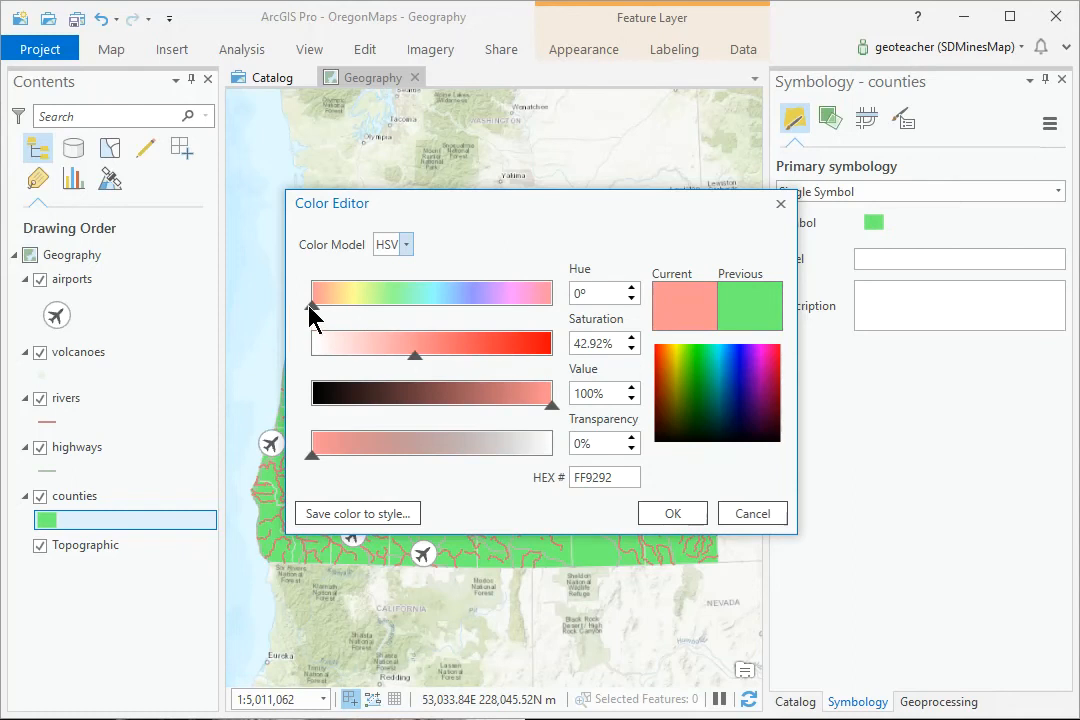
{"action": "left_click_drag", "start_coordinate": [310, 308], "coordinate": [441, 308]}
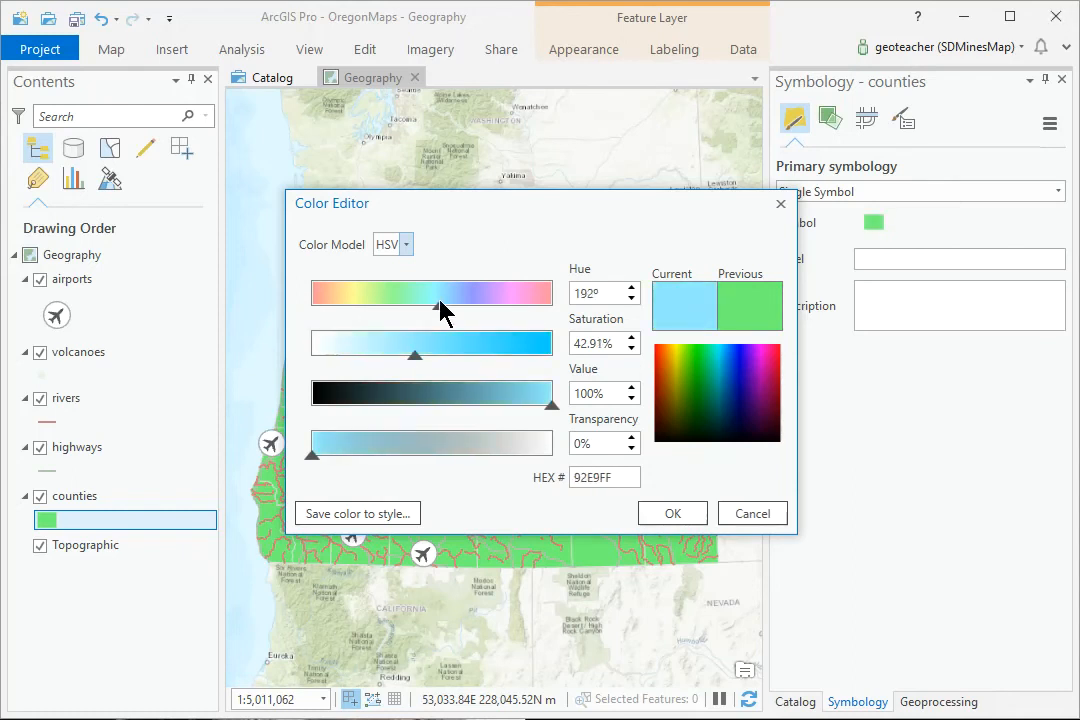
{"action": "left_click_drag", "start_coordinate": [313, 455], "coordinate": [395, 458]}
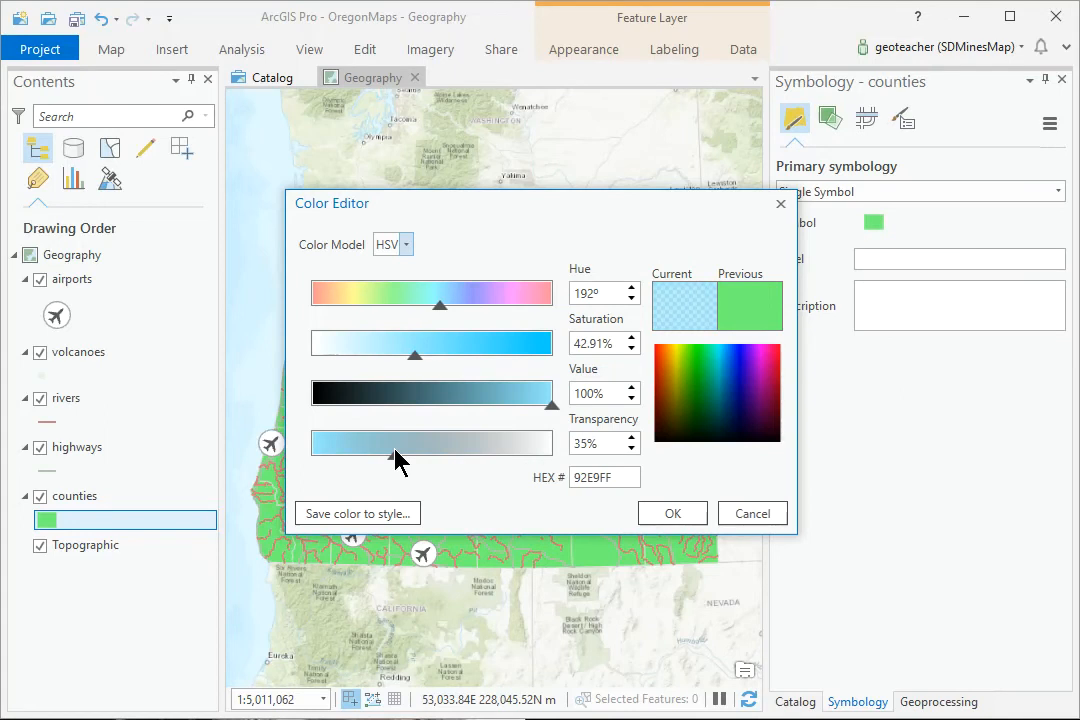
{"action": "left_click", "coordinate": [753, 514]}
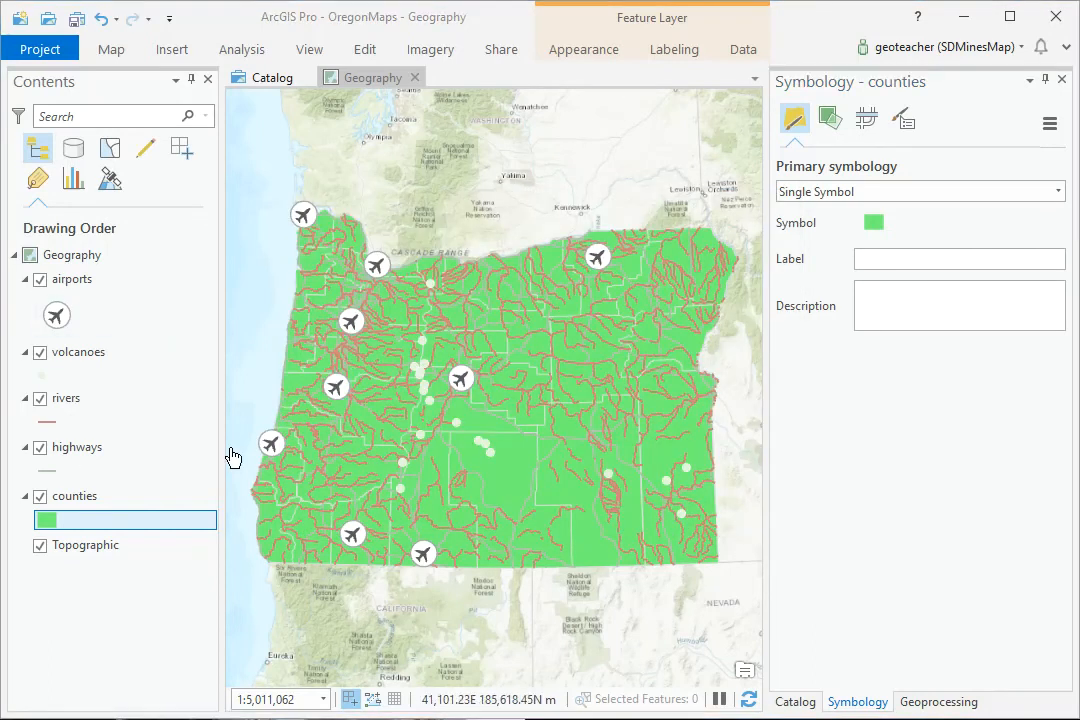
Step: Recolor the rivers symbol dark navy and the counties fill pale tan
{"action": "left_click", "coordinate": [48, 424]}
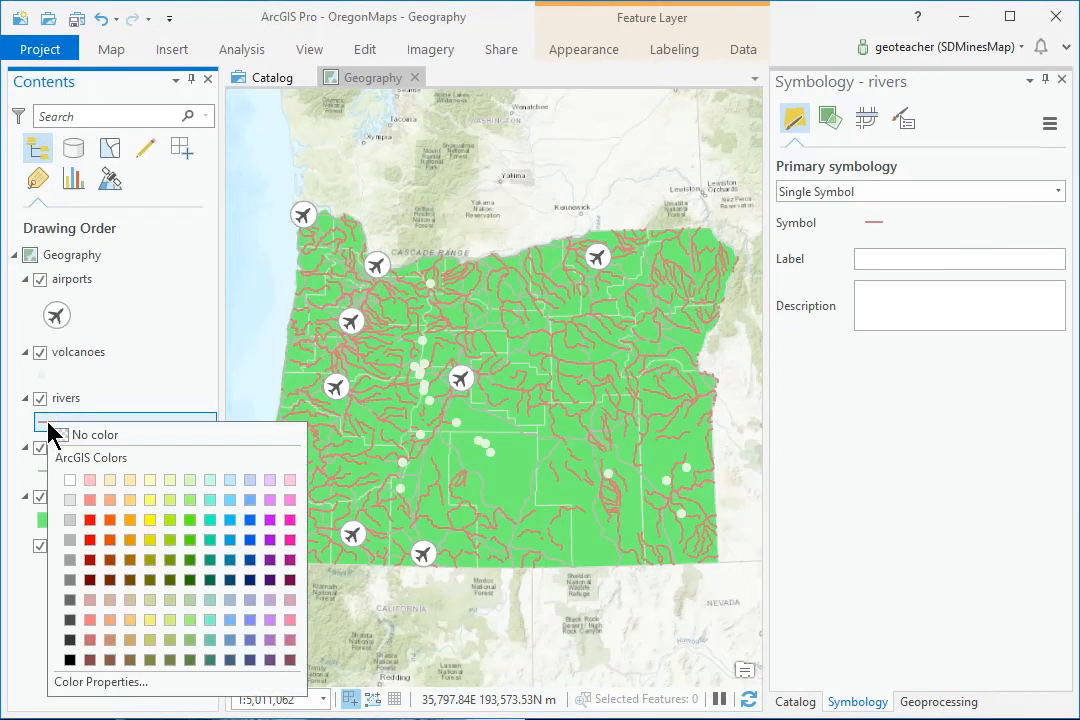
{"action": "left_click", "coordinate": [256, 585]}
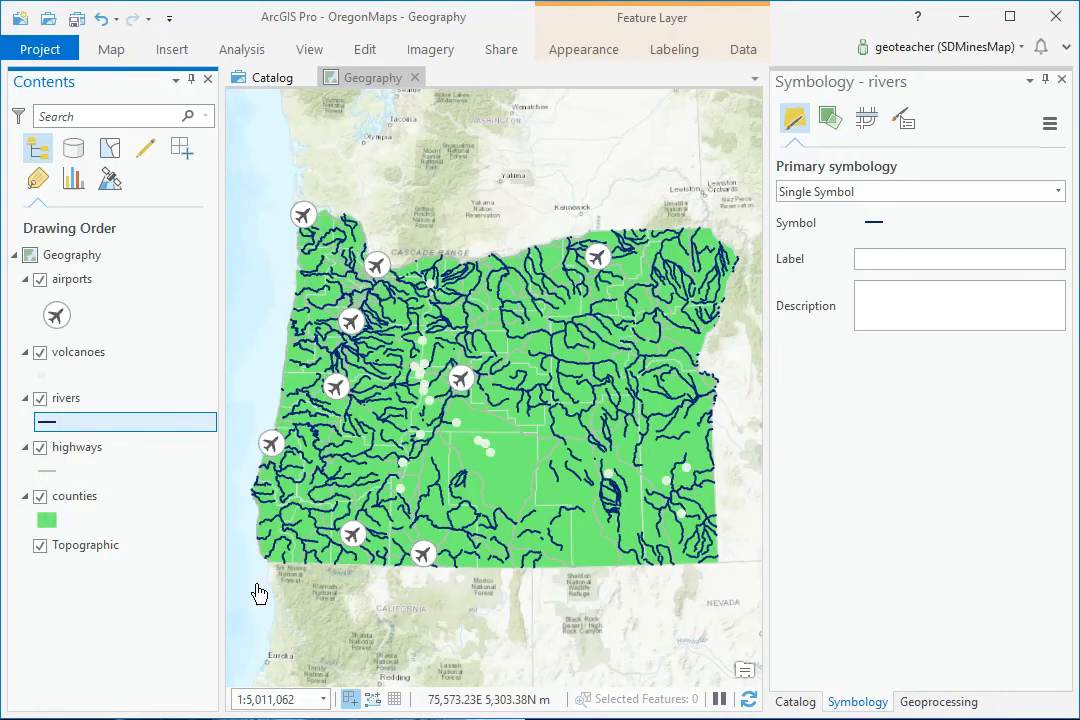
{"action": "right_click", "coordinate": [48, 522]}
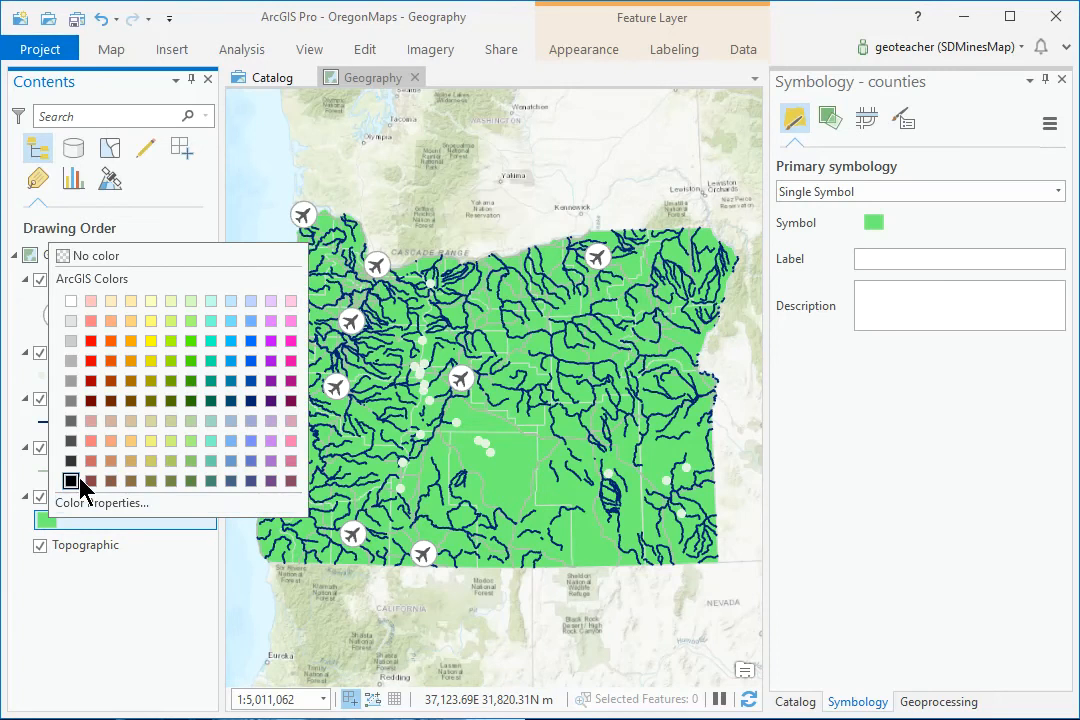
{"action": "left_click", "coordinate": [115, 305]}
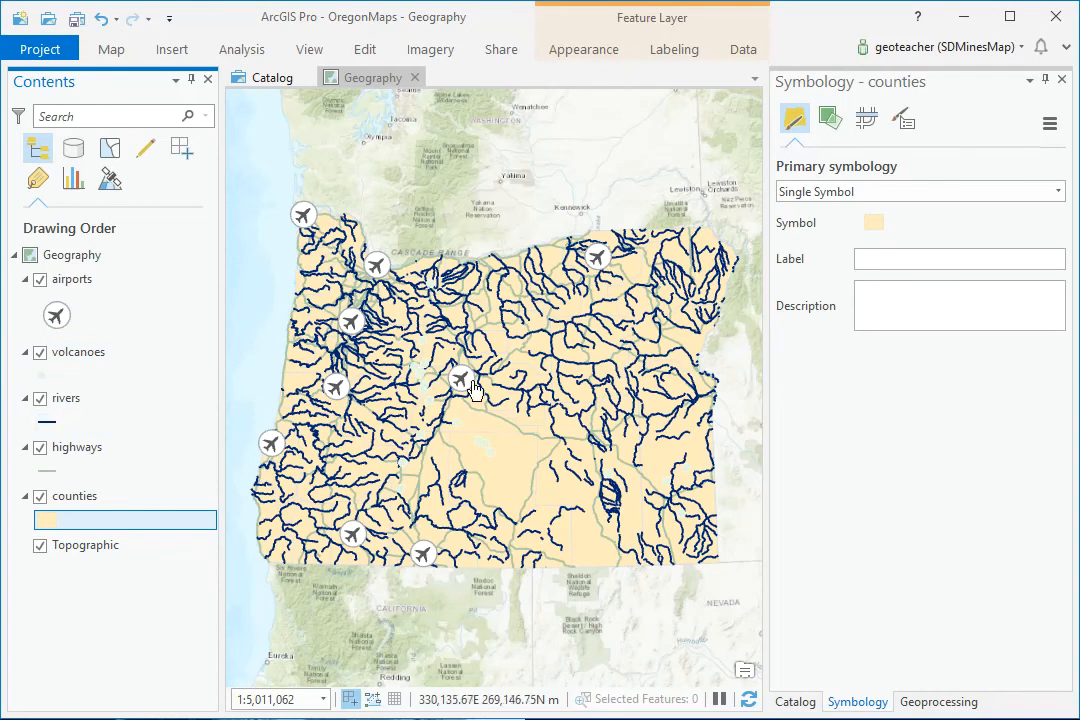
Step: Set the counties symbol's outline color to medium dark gray and apply the change
{"action": "left_click", "coordinate": [872, 224]}
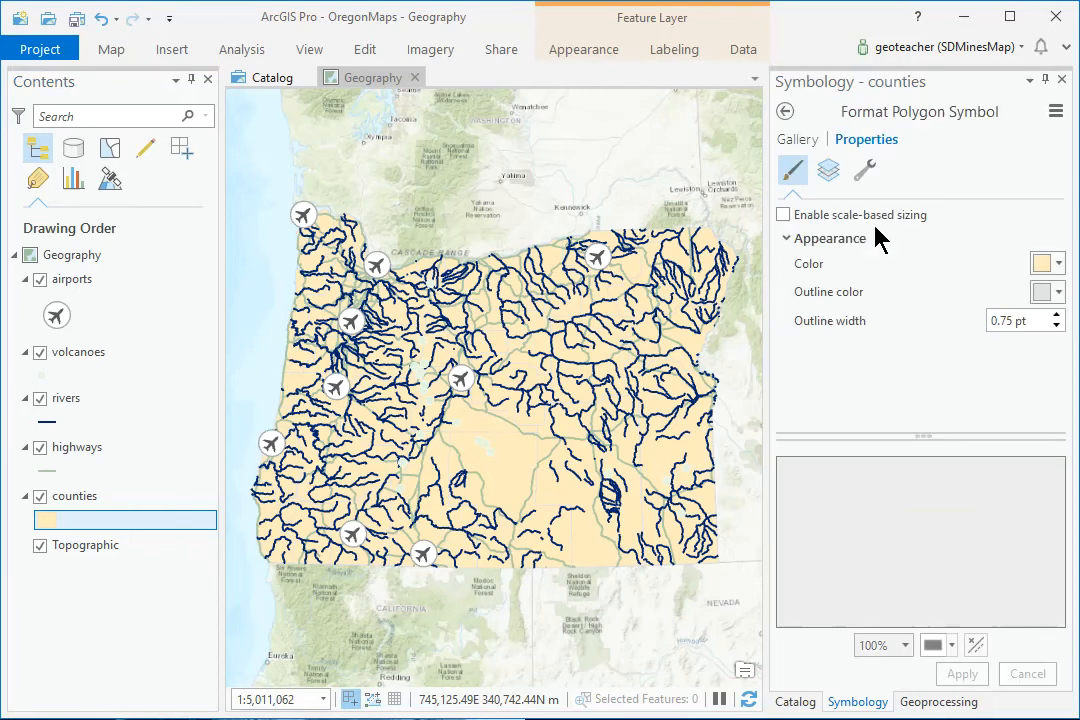
{"action": "left_click", "coordinate": [870, 138]}
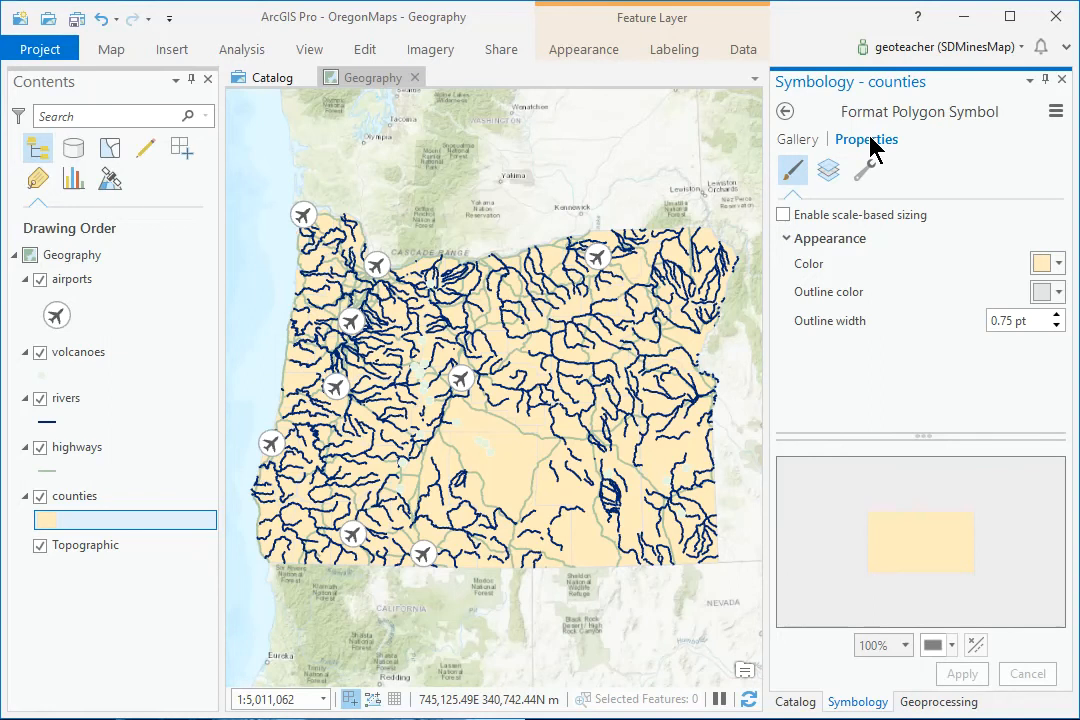
{"action": "left_click", "coordinate": [1060, 292]}
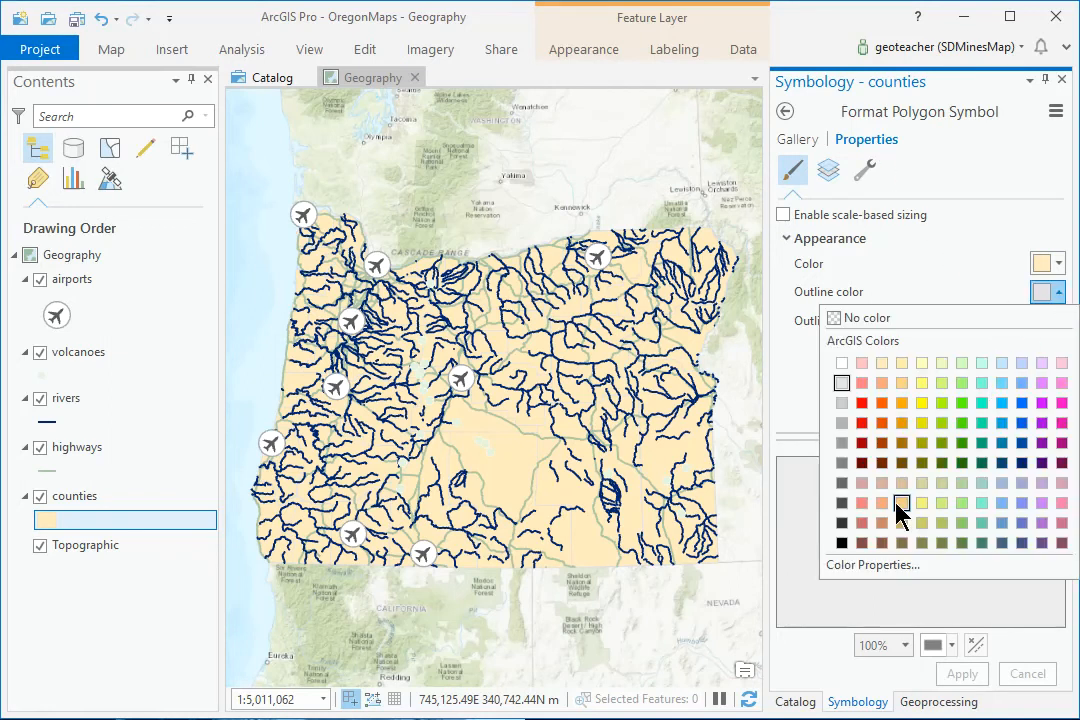
{"action": "left_click", "coordinate": [842, 464]}
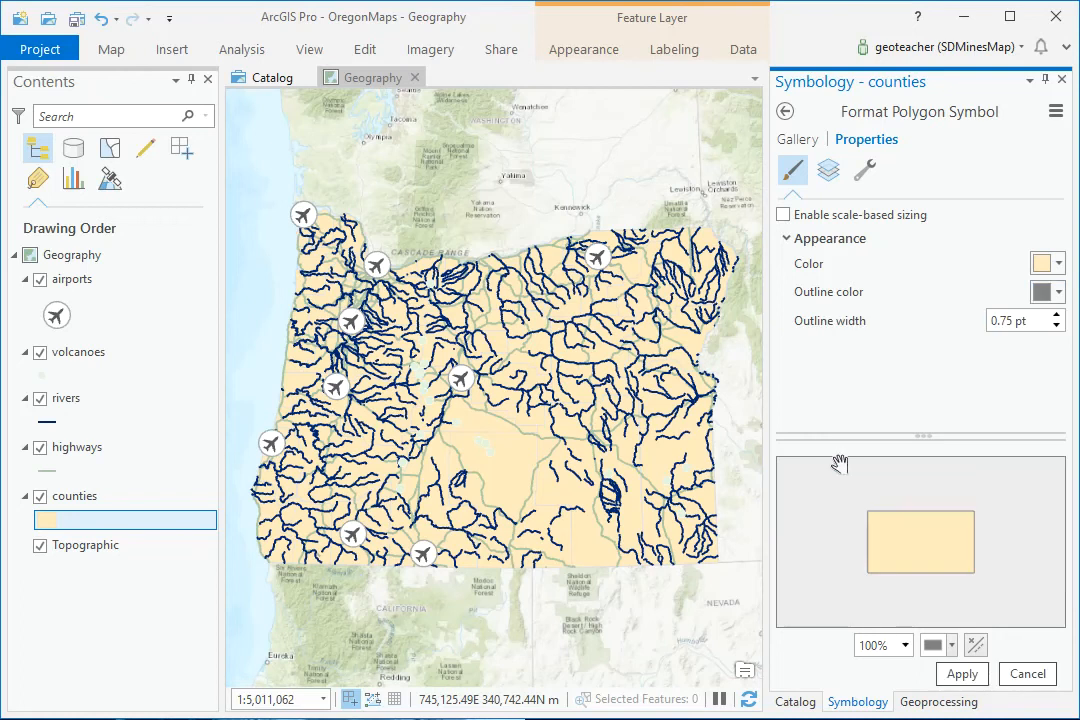
{"action": "left_click", "coordinate": [958, 676]}
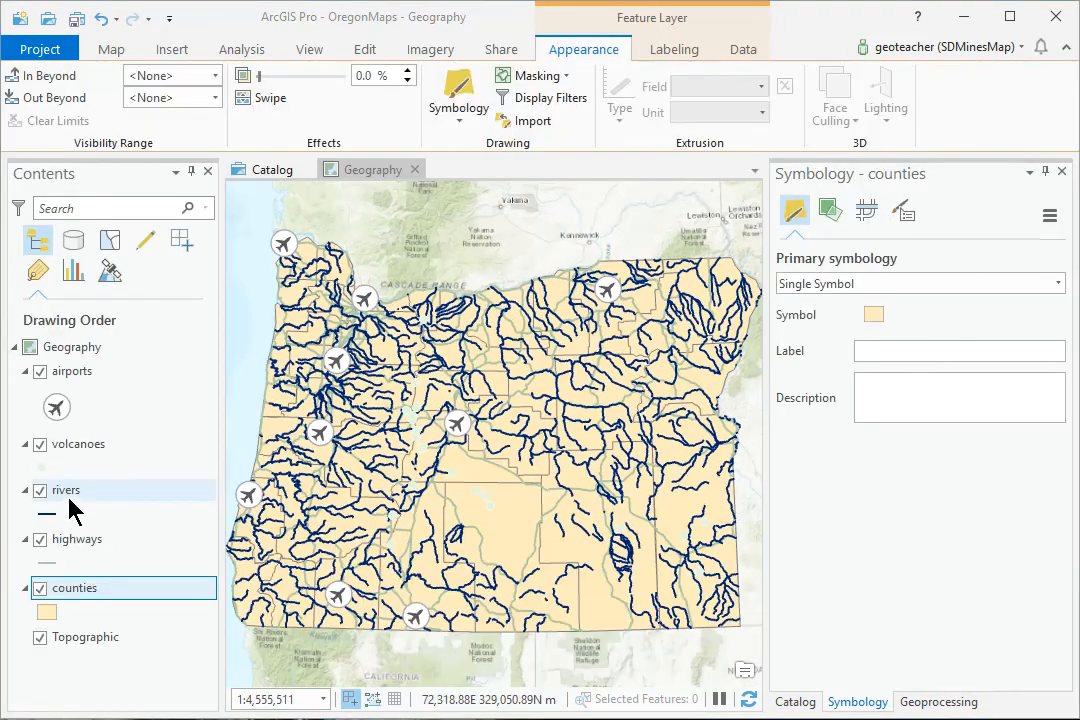
Step: Limit the rivers layer's visibility to hide it out beyond 1:1,000,000, and check the effect close up and at full extent
{"action": "left_click", "coordinate": [72, 505]}
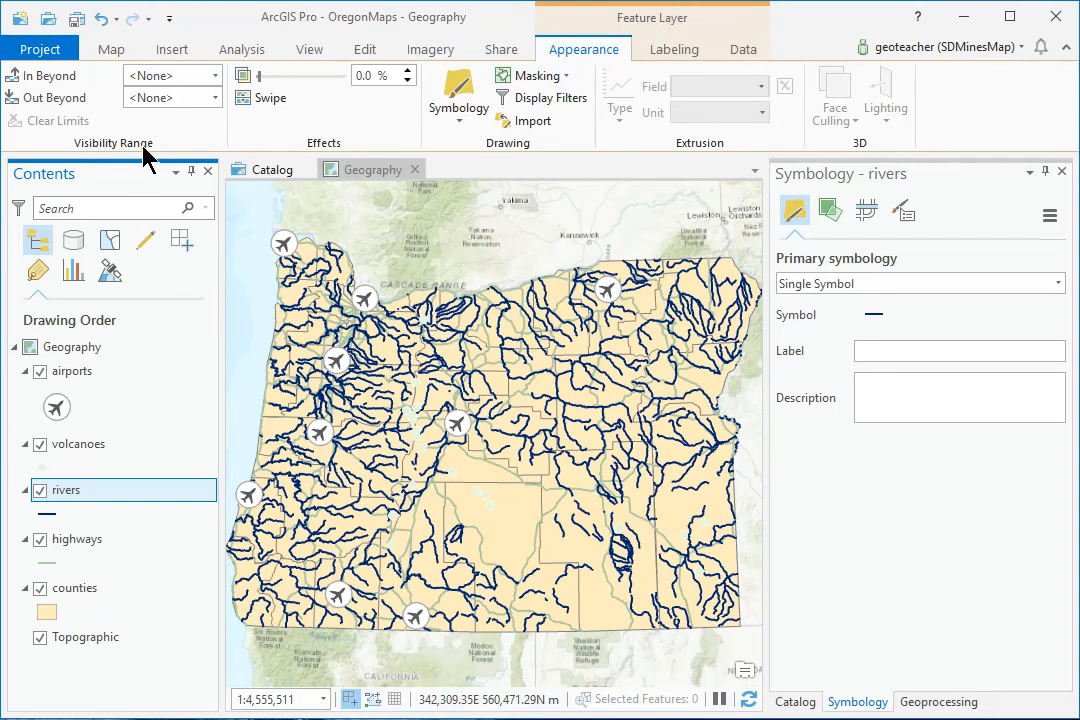
{"action": "left_click", "coordinate": [214, 97]}
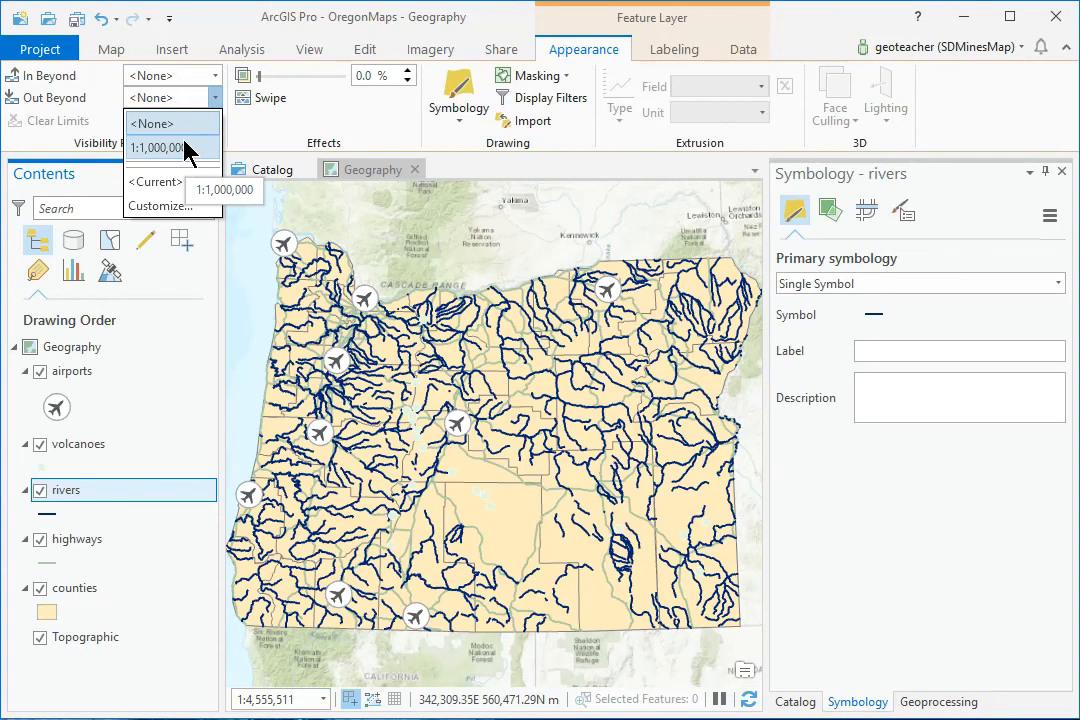
{"action": "left_click", "coordinate": [185, 97]}
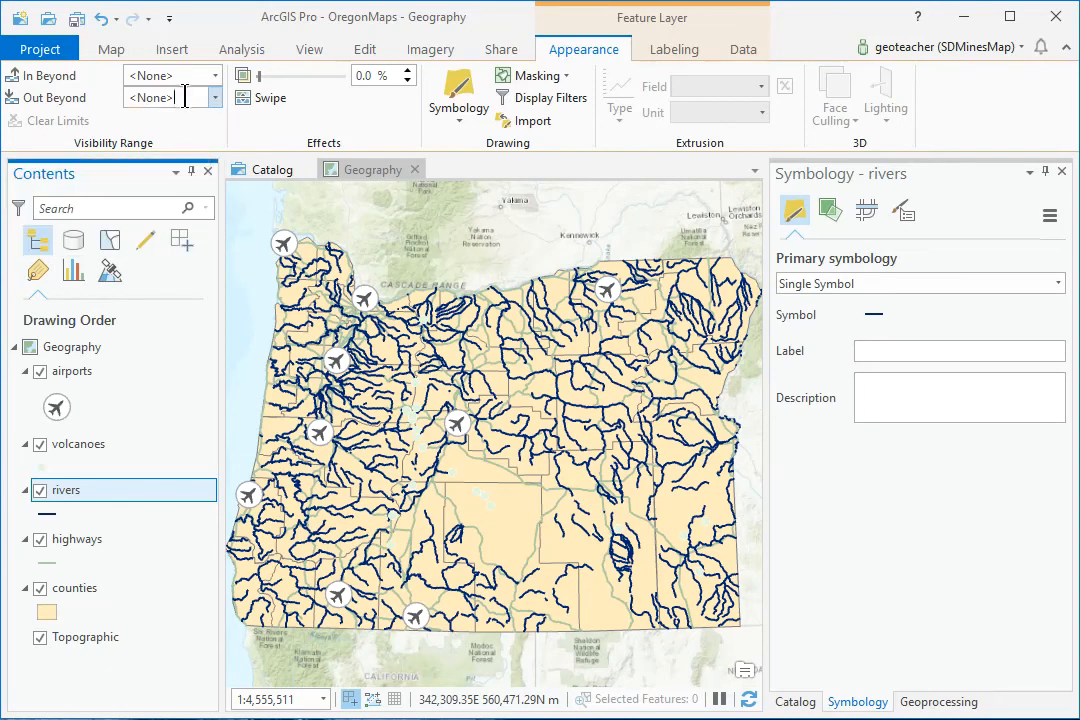
{"action": "type", "text": "1000000"}
{"action": "key", "text": "Return"}
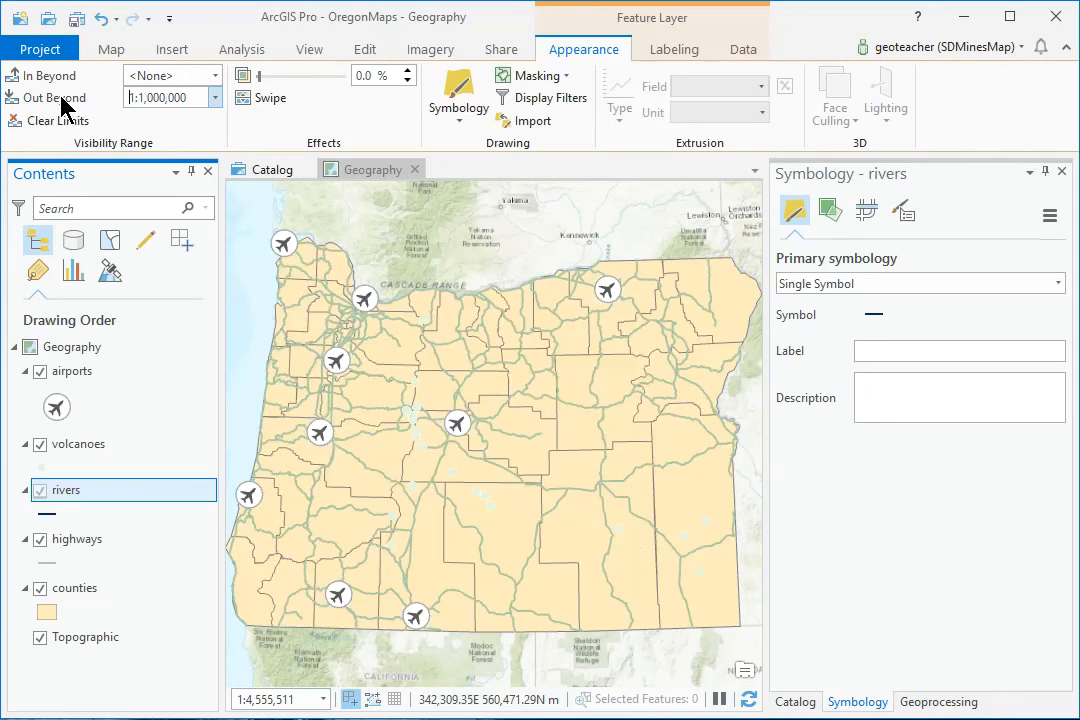
{"action": "left_click_drag", "start_coordinate": [371, 412], "coordinate": [538, 460]}
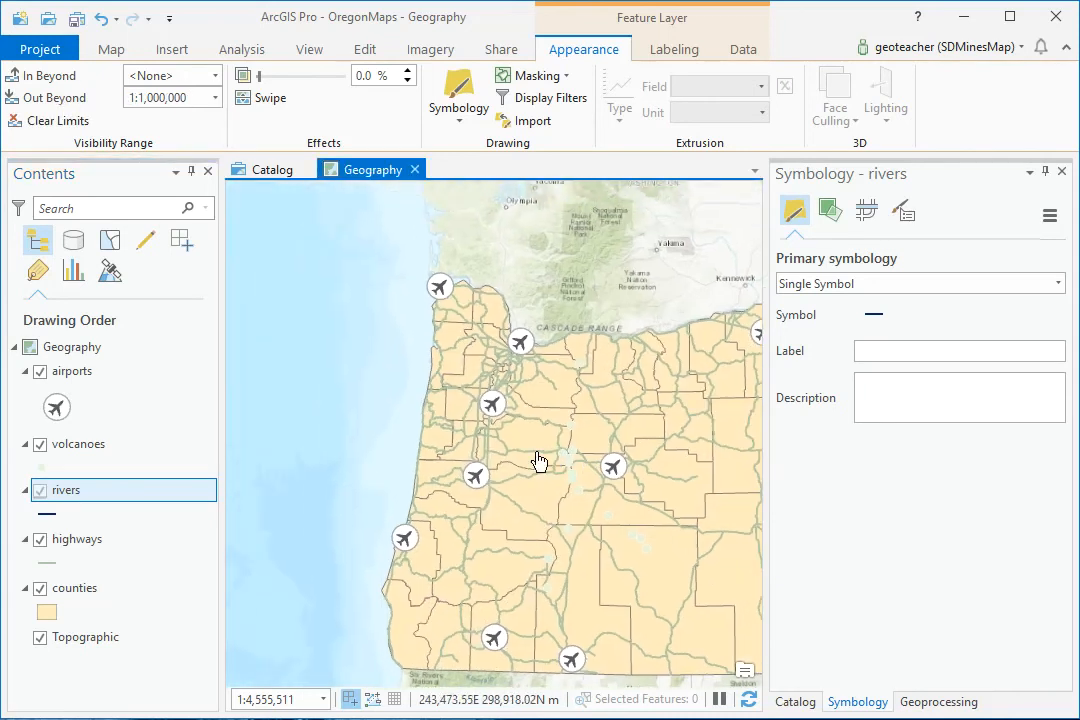
{"action": "scroll", "coordinate": [538, 460], "scroll_direction": "up", "scroll_amount": 3}
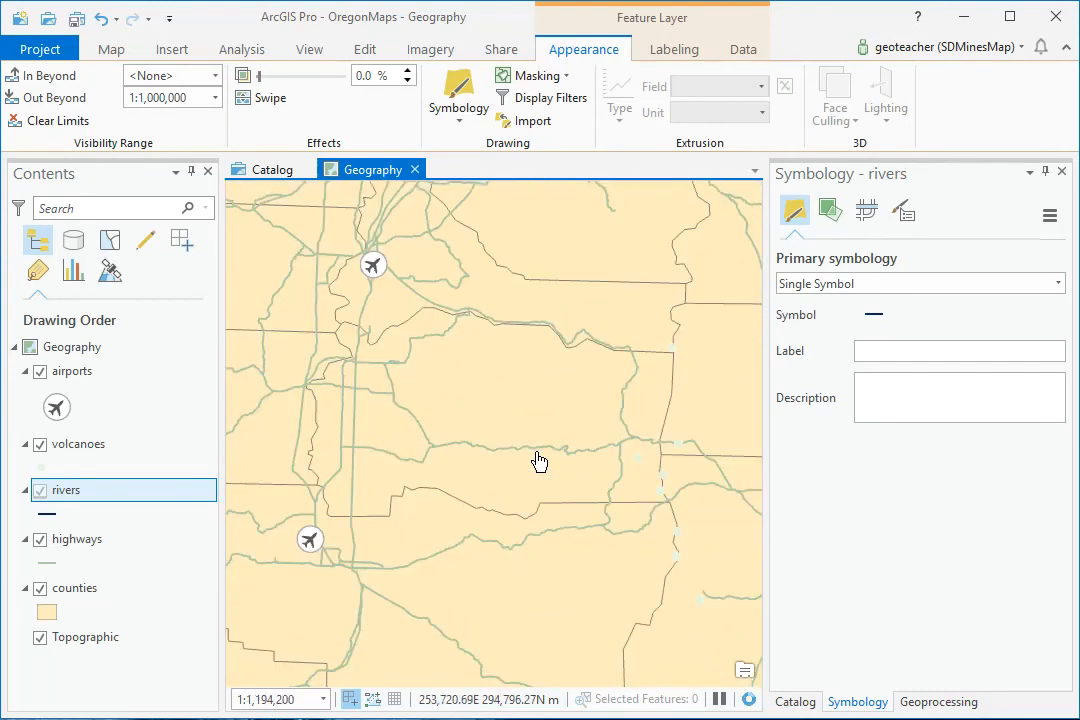
{"action": "scroll", "coordinate": [538, 460], "scroll_direction": "up", "scroll_amount": 3}
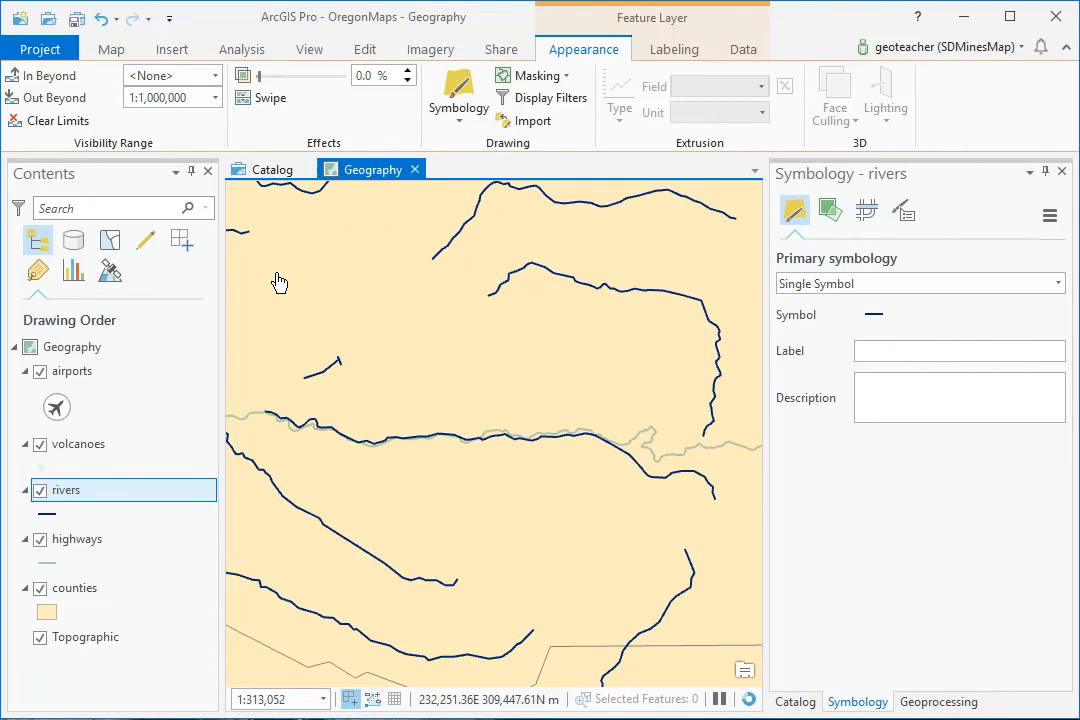
{"action": "left_click", "coordinate": [106, 54]}
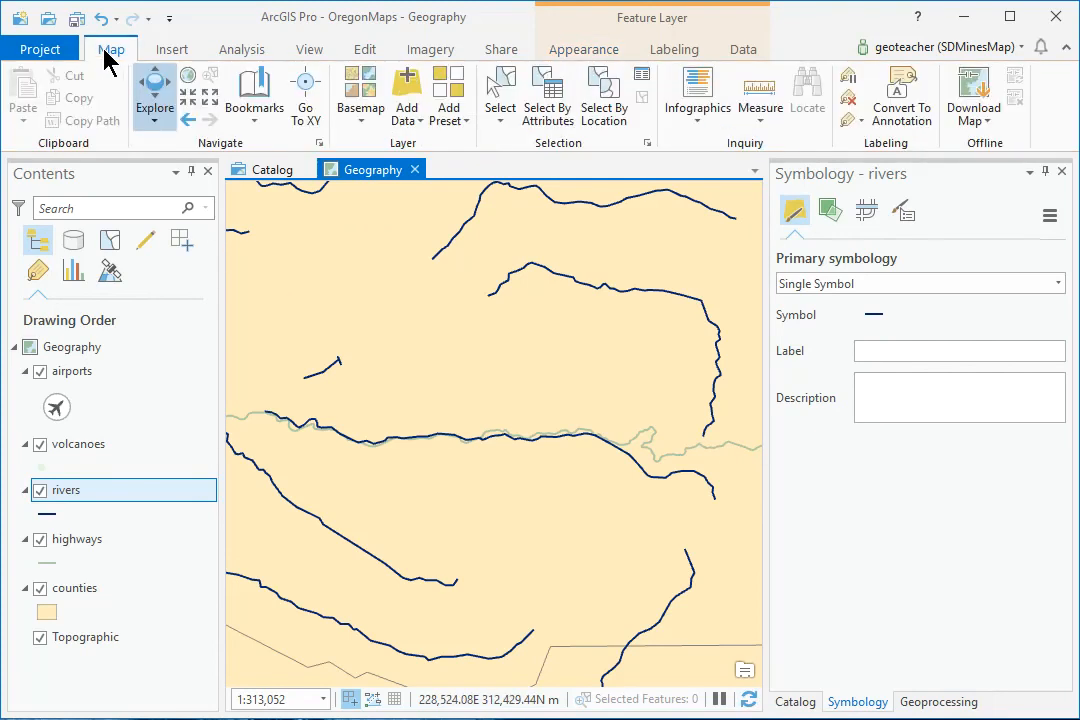
{"action": "left_click", "coordinate": [187, 80]}
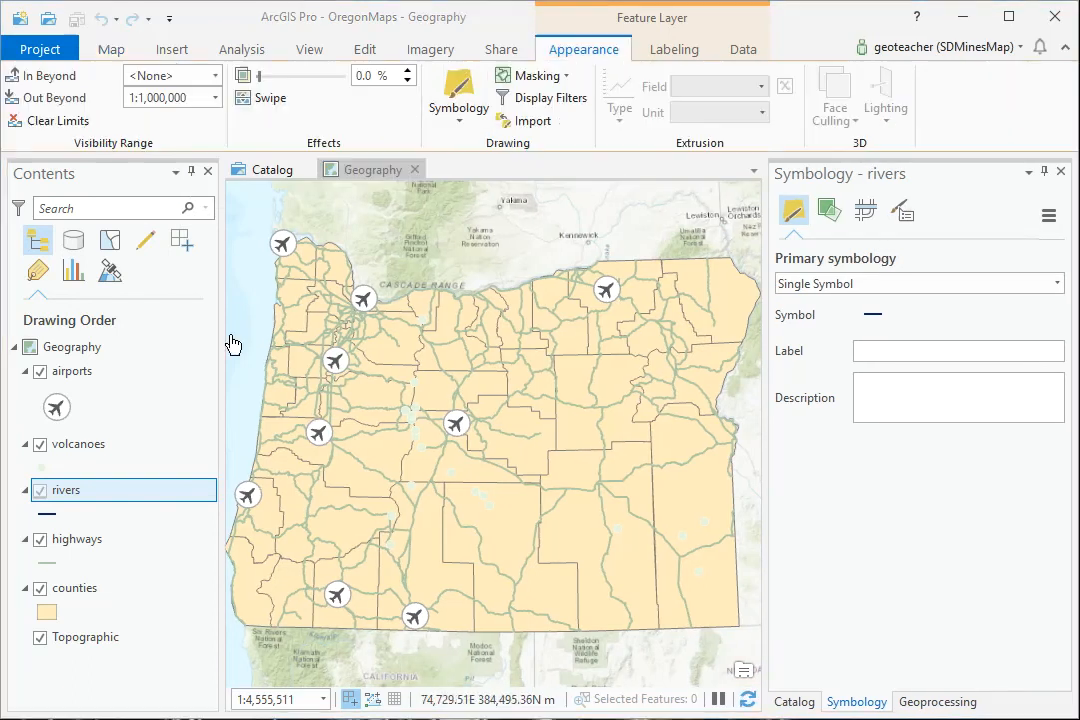
Step: Turn on labels for the airports layer
{"action": "left_click", "coordinate": [78, 379]}
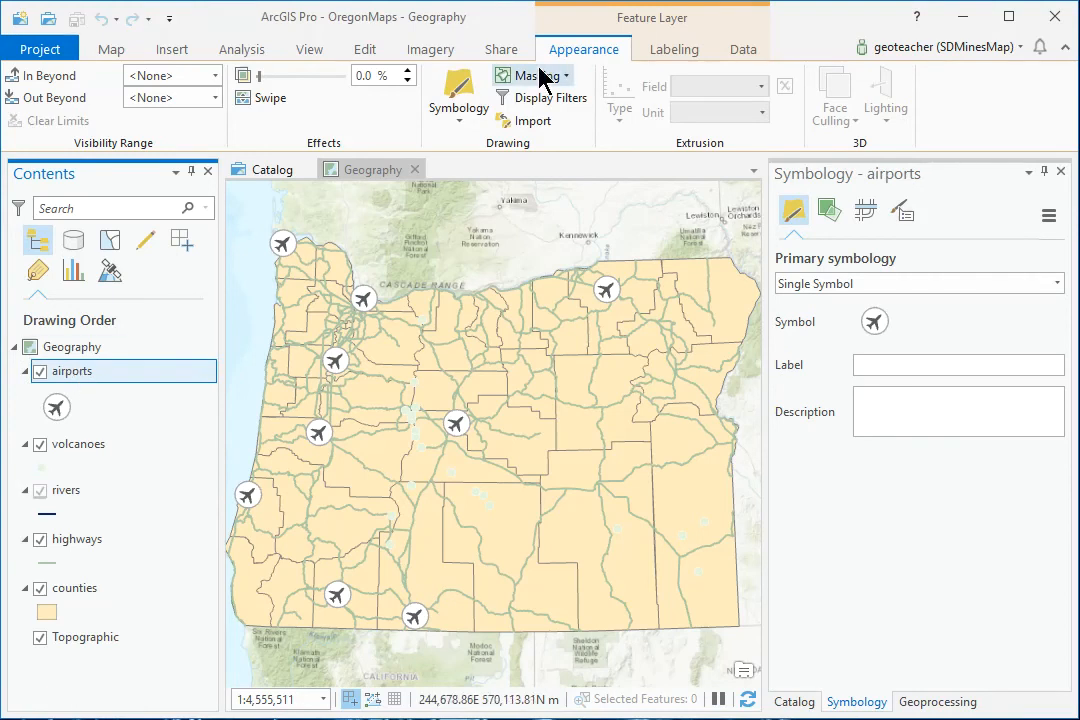
{"action": "left_click", "coordinate": [660, 60]}
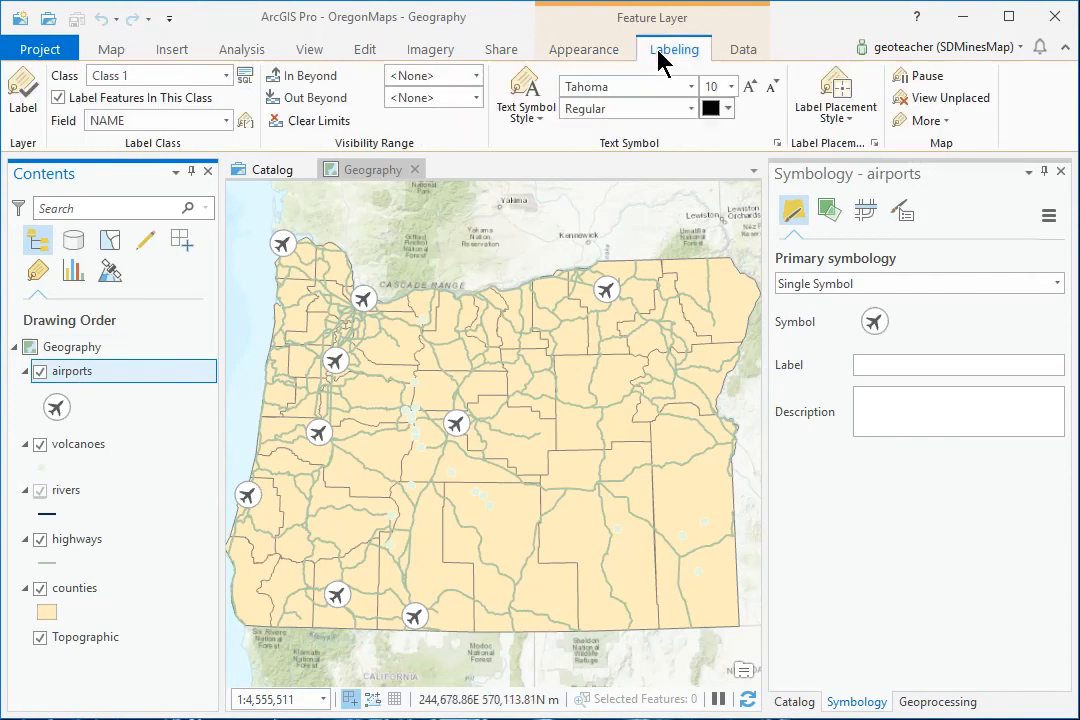
{"action": "left_click", "coordinate": [24, 92]}
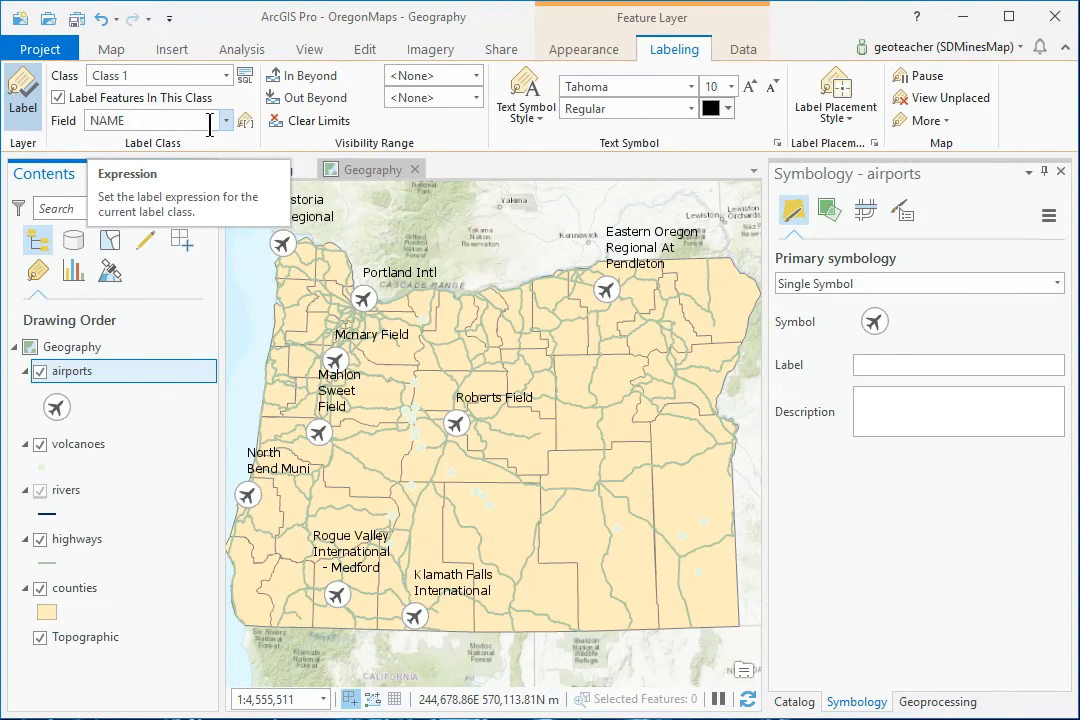
Step: Format the airports labels in Arial, size 9, Bold
{"action": "left_click", "coordinate": [546, 128]}
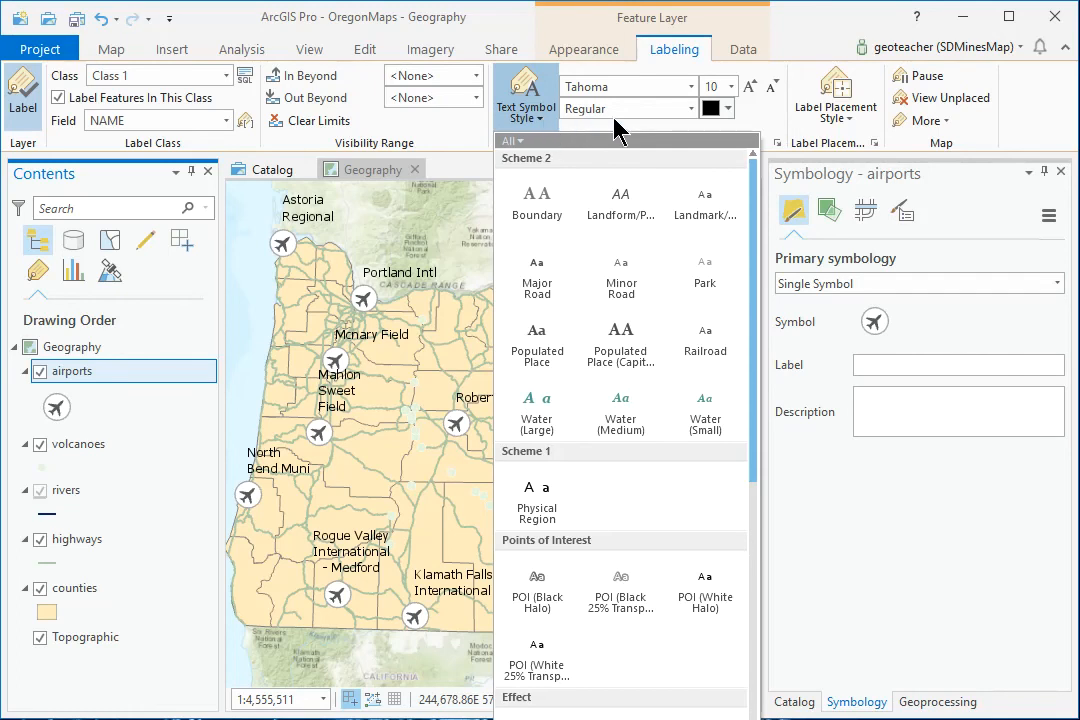
{"action": "left_click", "coordinate": [690, 86]}
{"action": "left_click", "coordinate": [615, 220]}
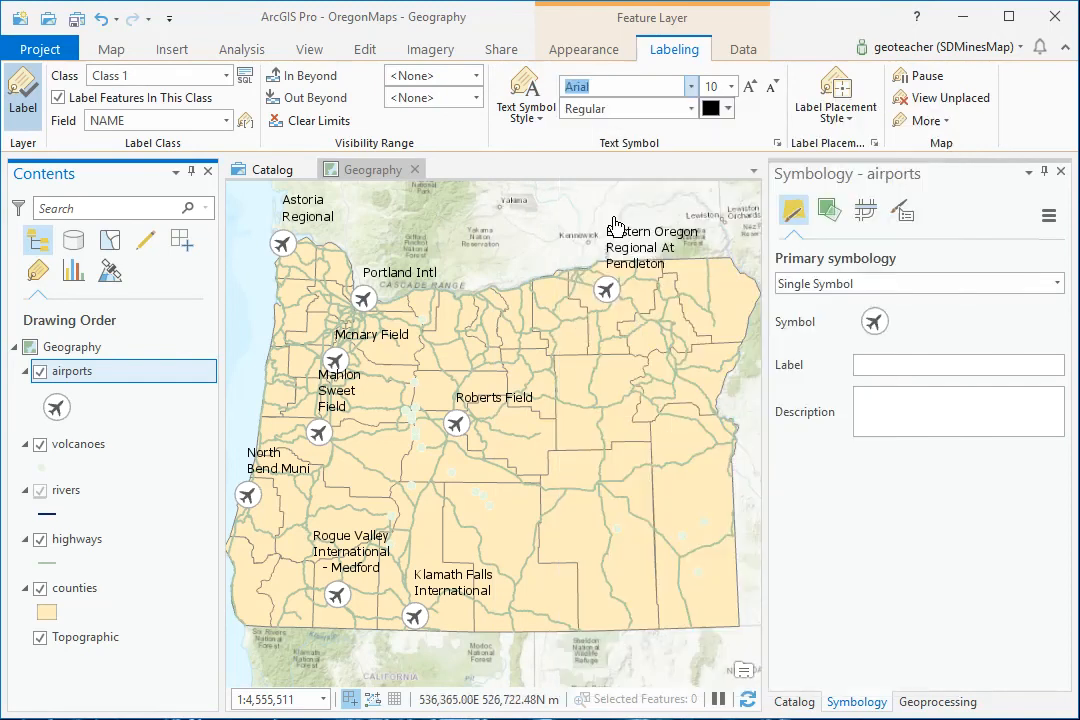
{"action": "left_click", "coordinate": [733, 88]}
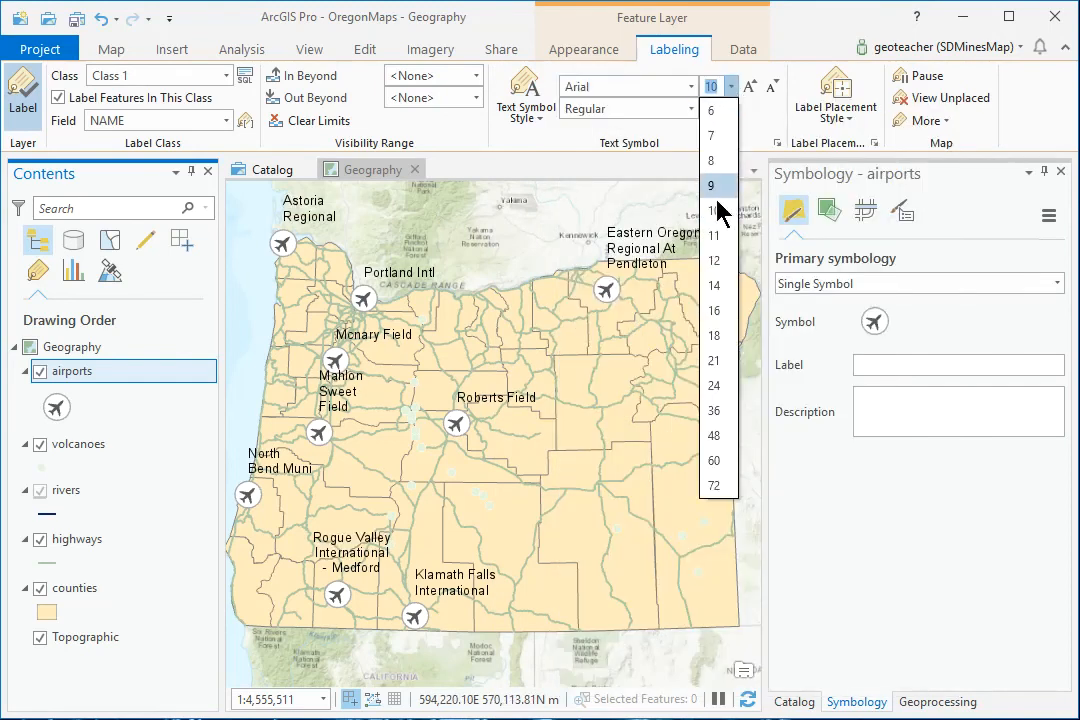
{"action": "left_click", "coordinate": [716, 193]}
{"action": "left_click", "coordinate": [690, 108]}
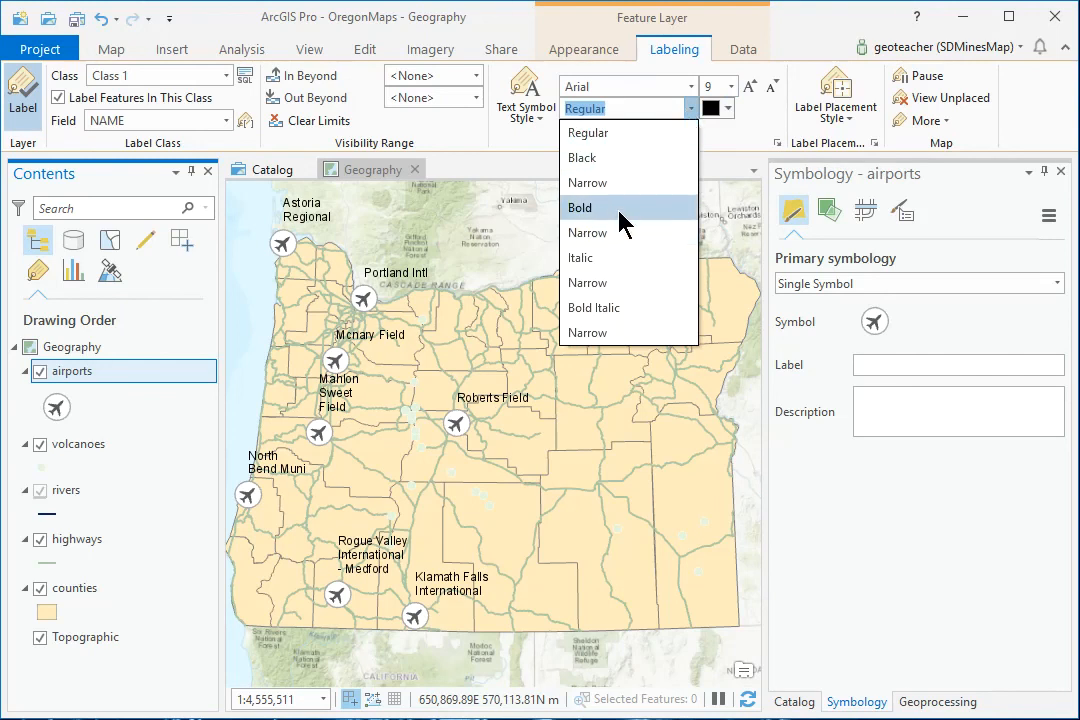
{"action": "left_click", "coordinate": [619, 210]}
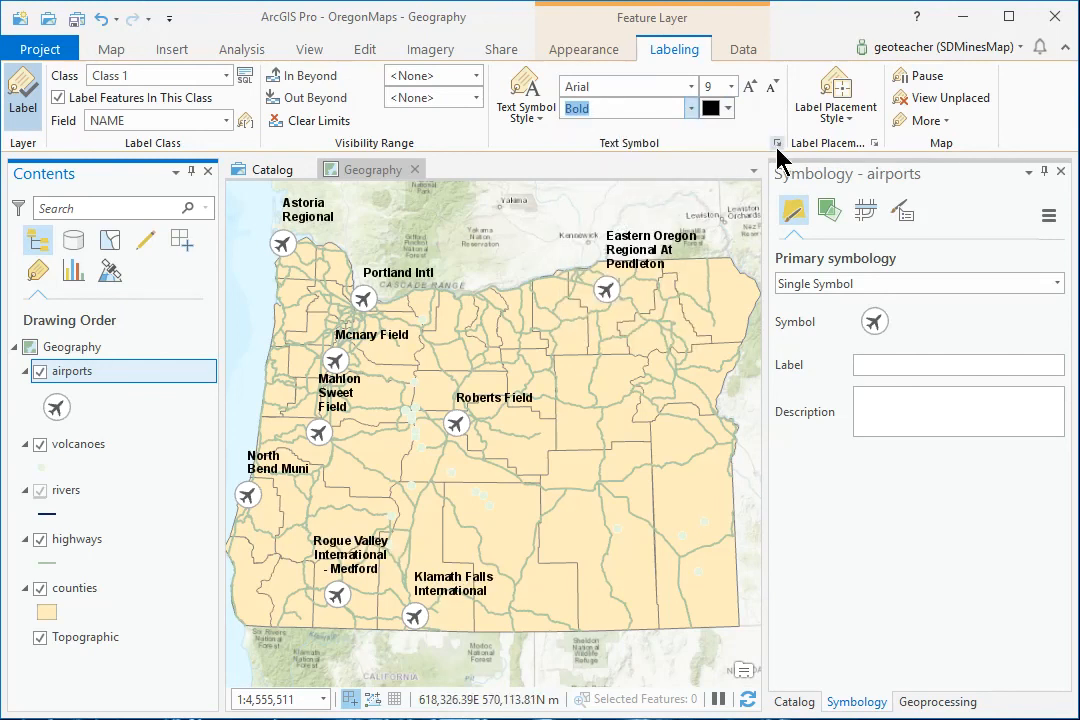
Step: Apply the Basic Point placement style to the airports labels and open their label class text symbol settings
{"action": "left_click", "coordinate": [852, 119]}
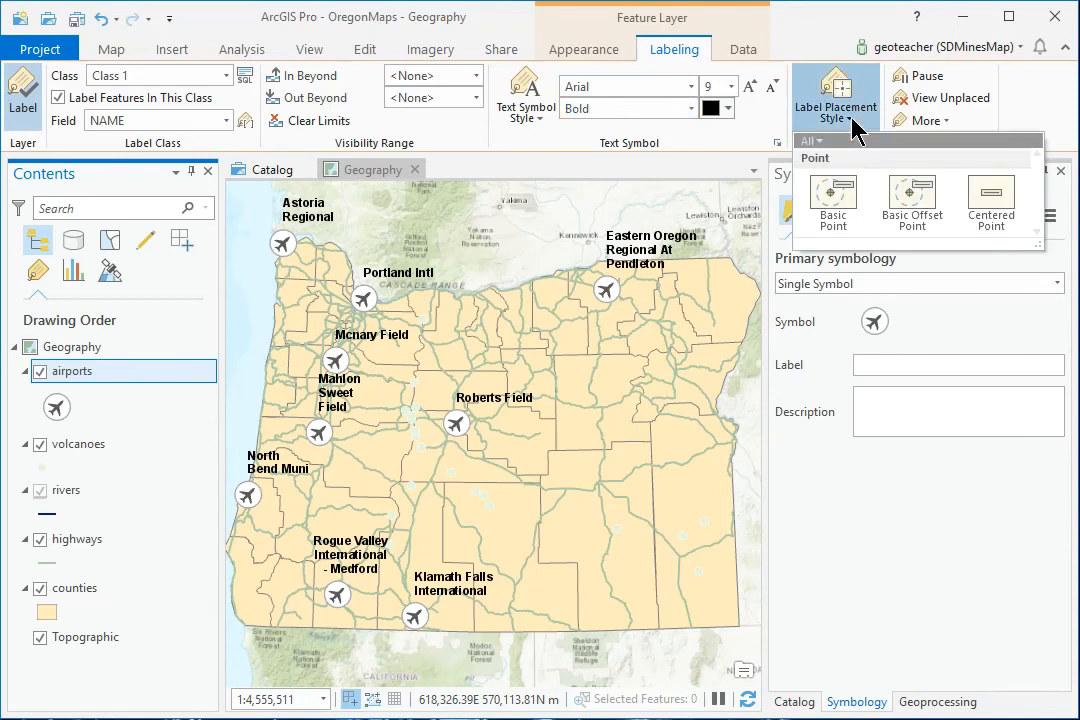
{"action": "left_click", "coordinate": [836, 198]}
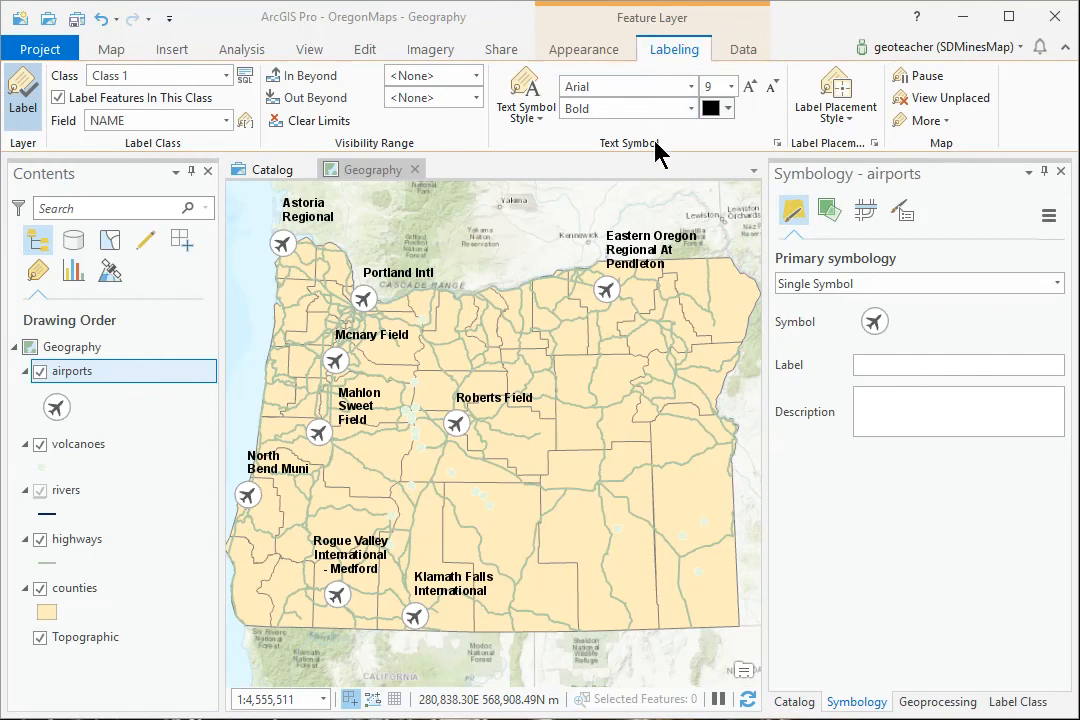
{"action": "left_click", "coordinate": [777, 144]}
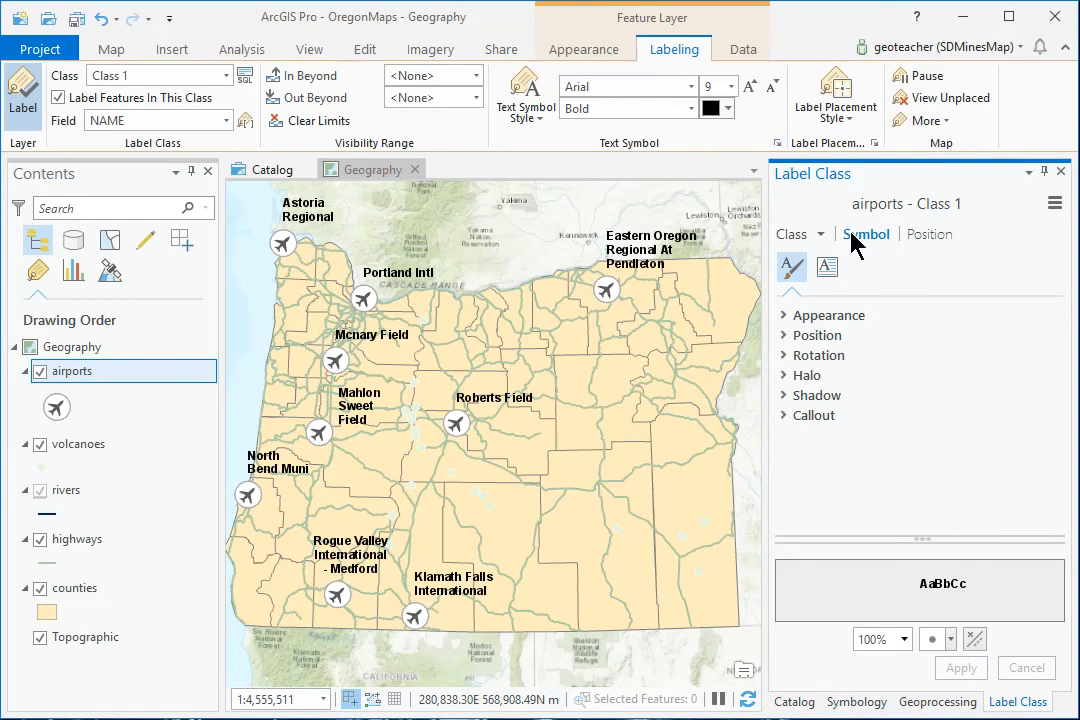
Step: Give the airports Class 1 labels a semi-transparent white halo with a size of 2 pt and apply it
{"action": "left_click", "coordinate": [783, 376]}
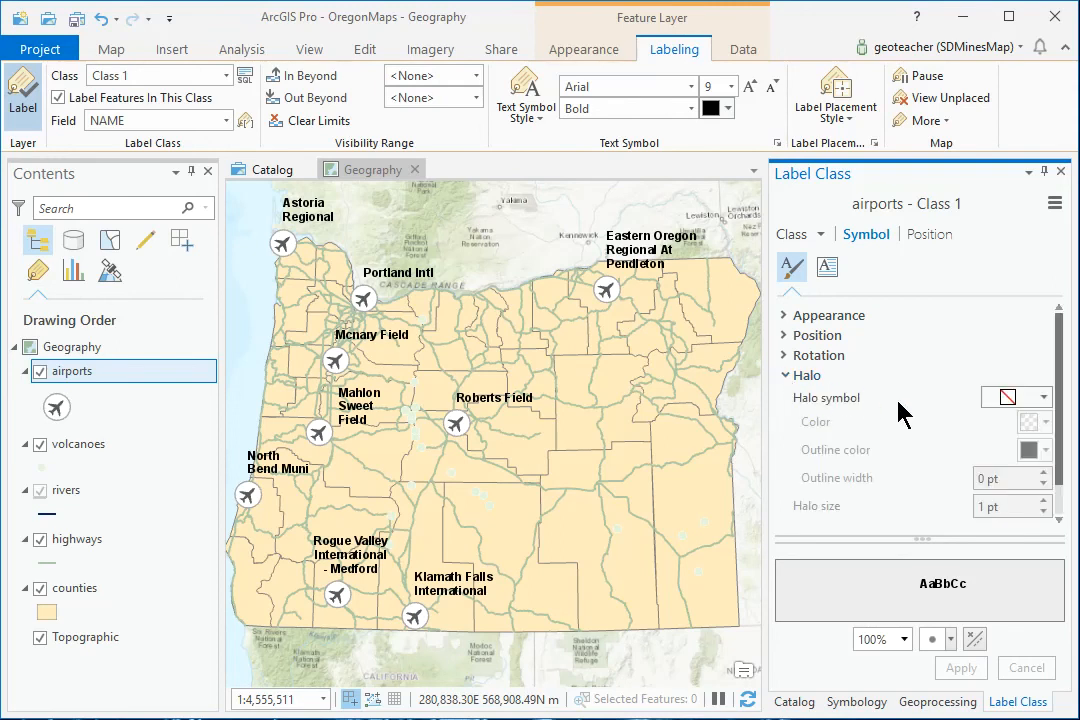
{"action": "left_click", "coordinate": [1046, 398]}
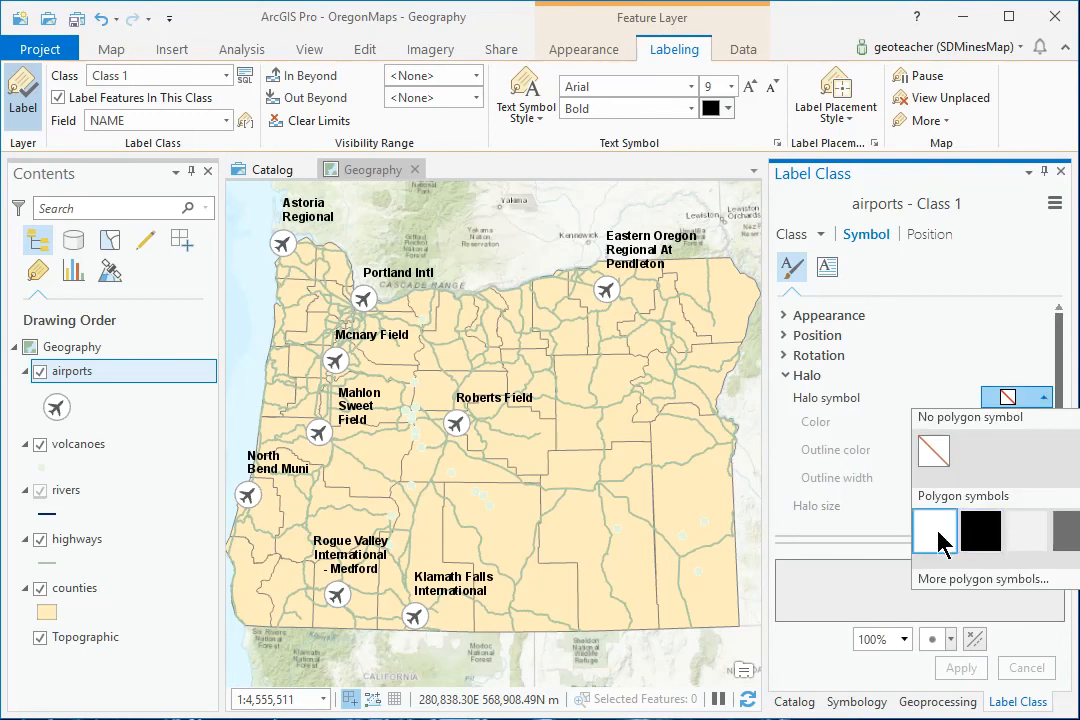
{"action": "left_click", "coordinate": [1031, 530]}
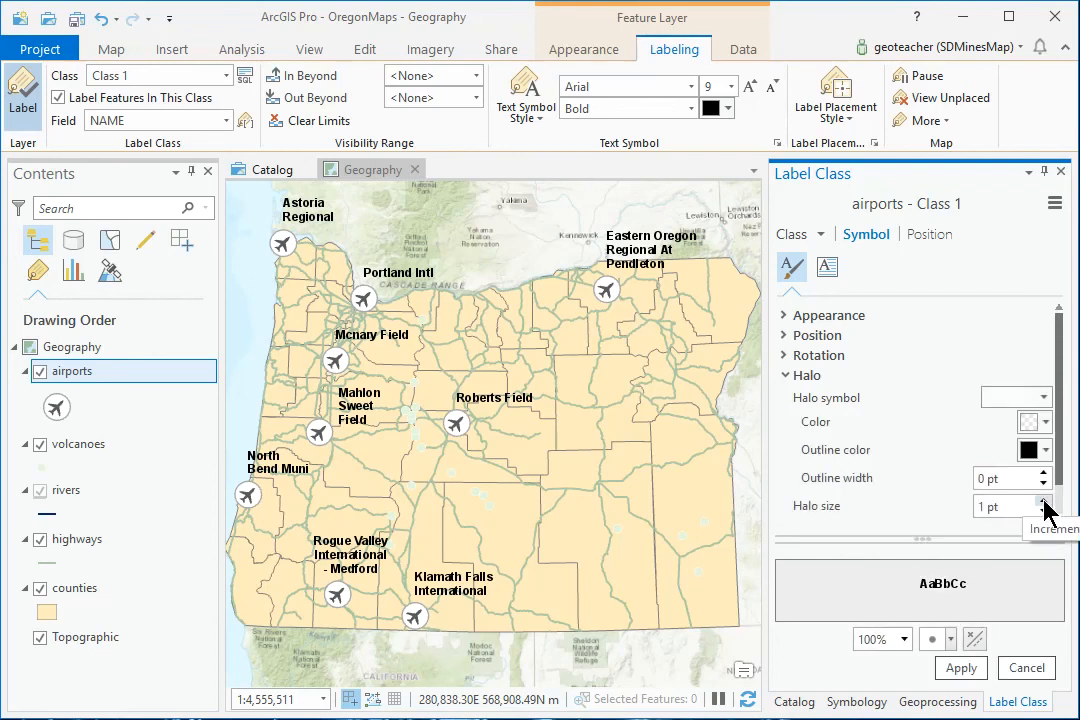
{"action": "left_click", "coordinate": [1043, 502]}
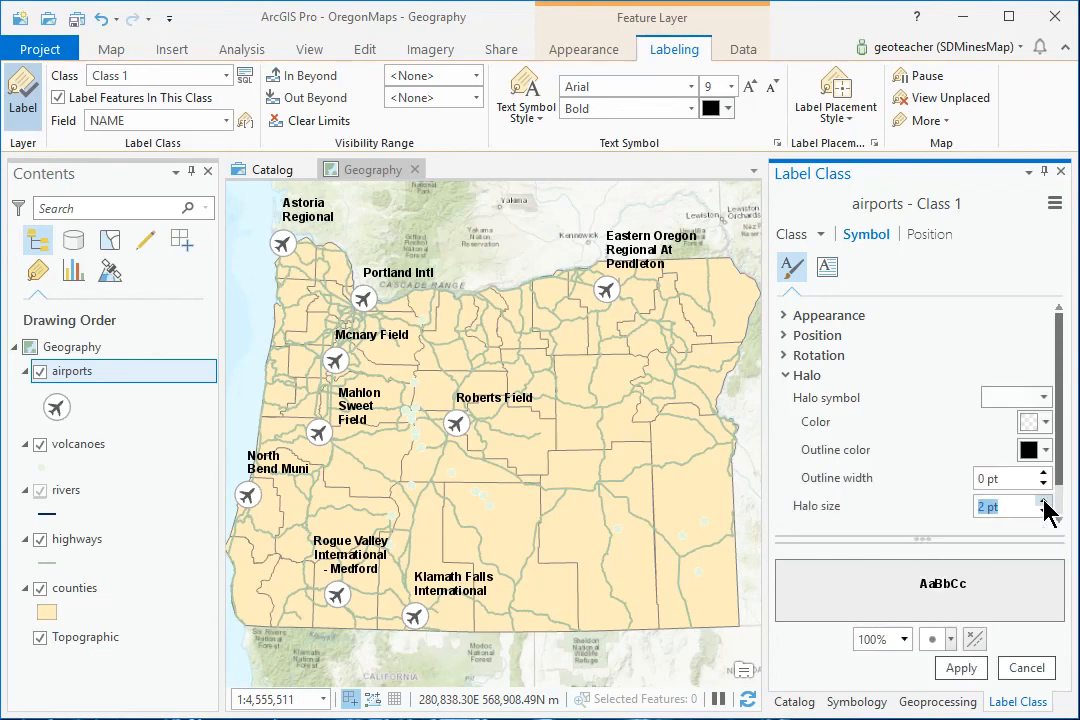
{"action": "left_click", "coordinate": [965, 670]}
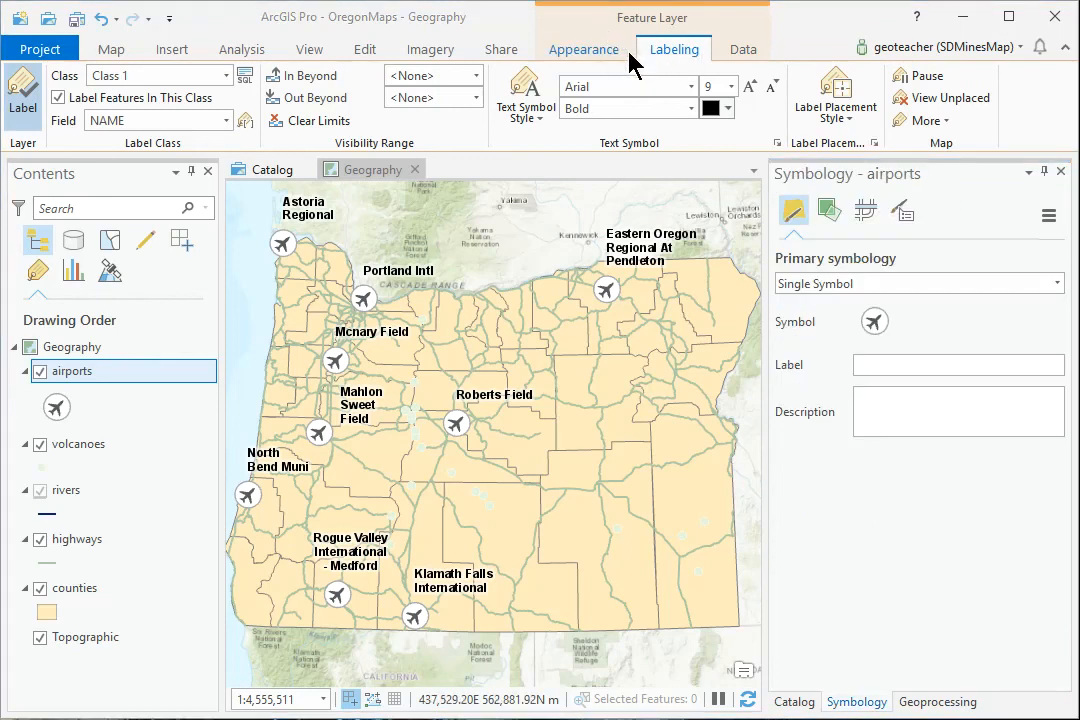
Step: Create a new label class named Busiest Airports for the airports layer
{"action": "left_click", "coordinate": [227, 78]}
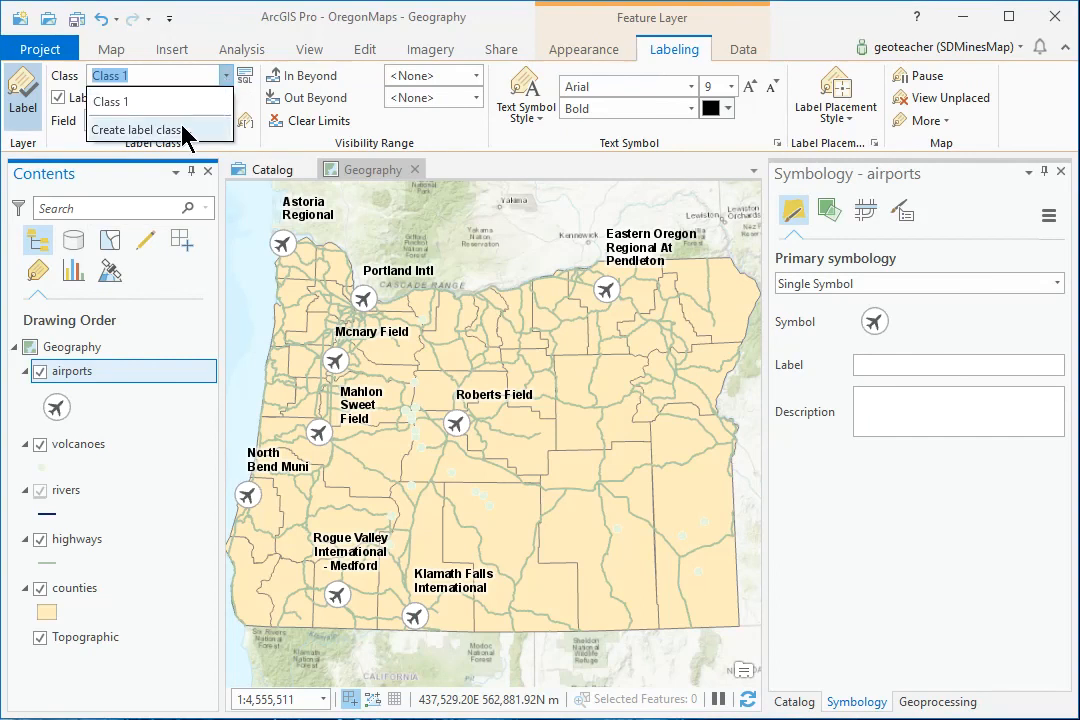
{"action": "left_click", "coordinate": [140, 130]}
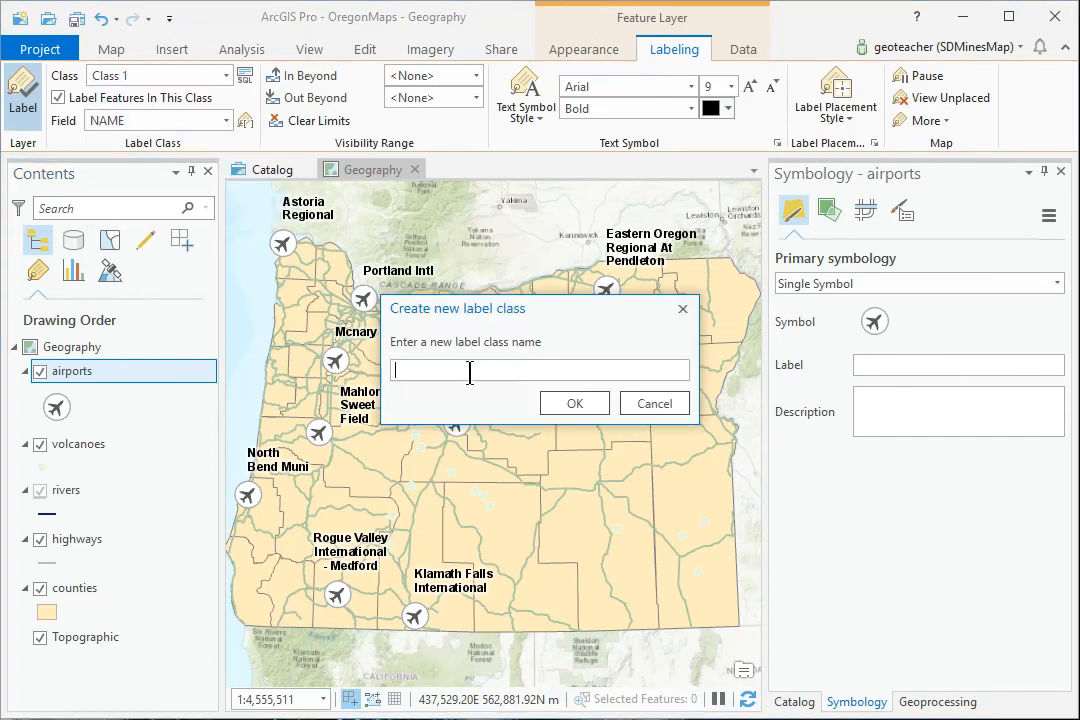
{"action": "type", "text": "Busiest Airports"}
{"action": "left_click", "coordinate": [573, 406]}
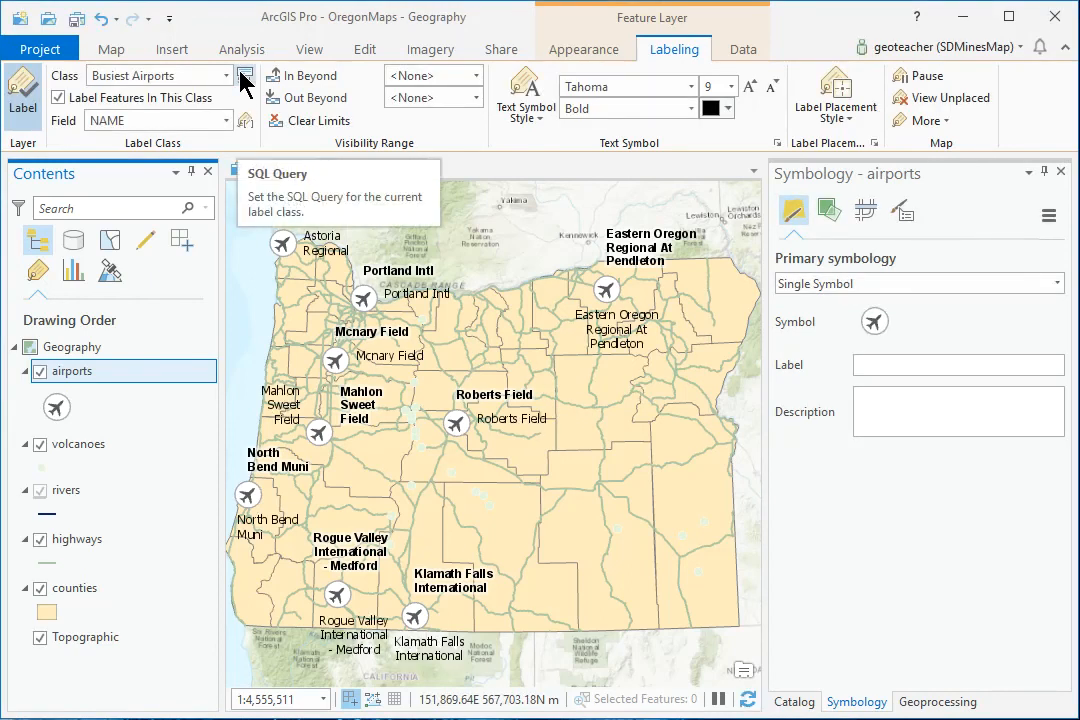
Step: Apply a SQL query to the Busiest Airports label class selecting features where TOT_ENP is Greater Than 300000, with the Label Class pane docked
{"action": "left_click", "coordinate": [245, 80]}
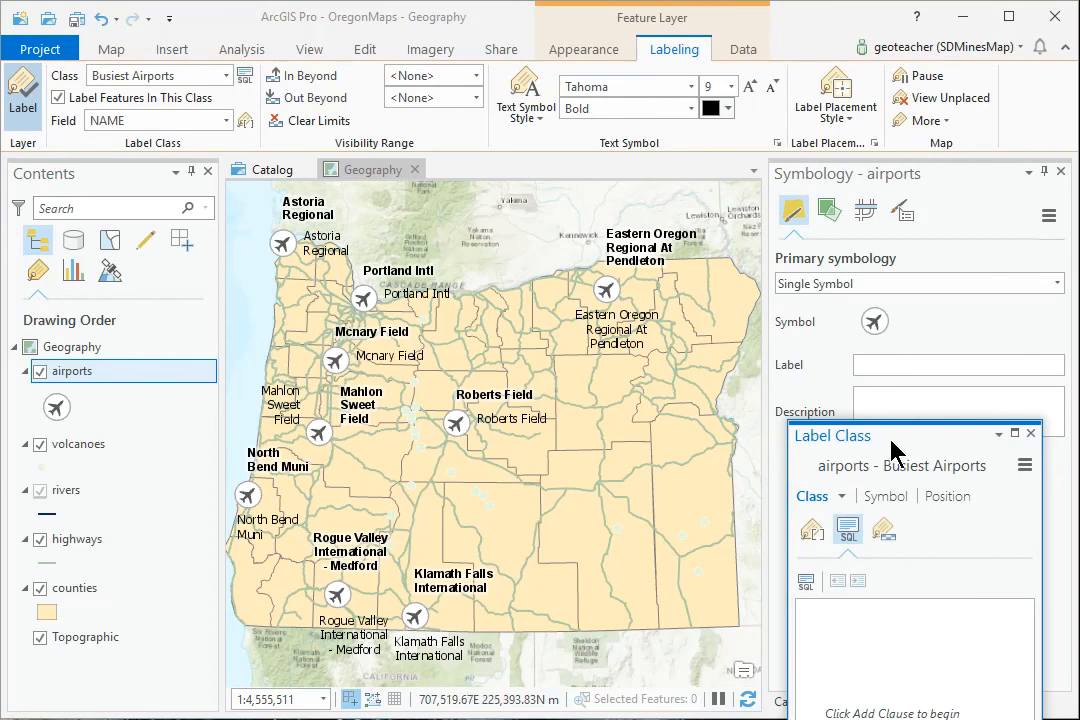
{"action": "mouse_move", "coordinate": [903, 450]}
{"action": "left_mouse_down"}
{"action": "mouse_move", "coordinate": [903, 385]}
{"action": "mouse_move", "coordinate": [918, 440]}
{"action": "left_mouse_up"}
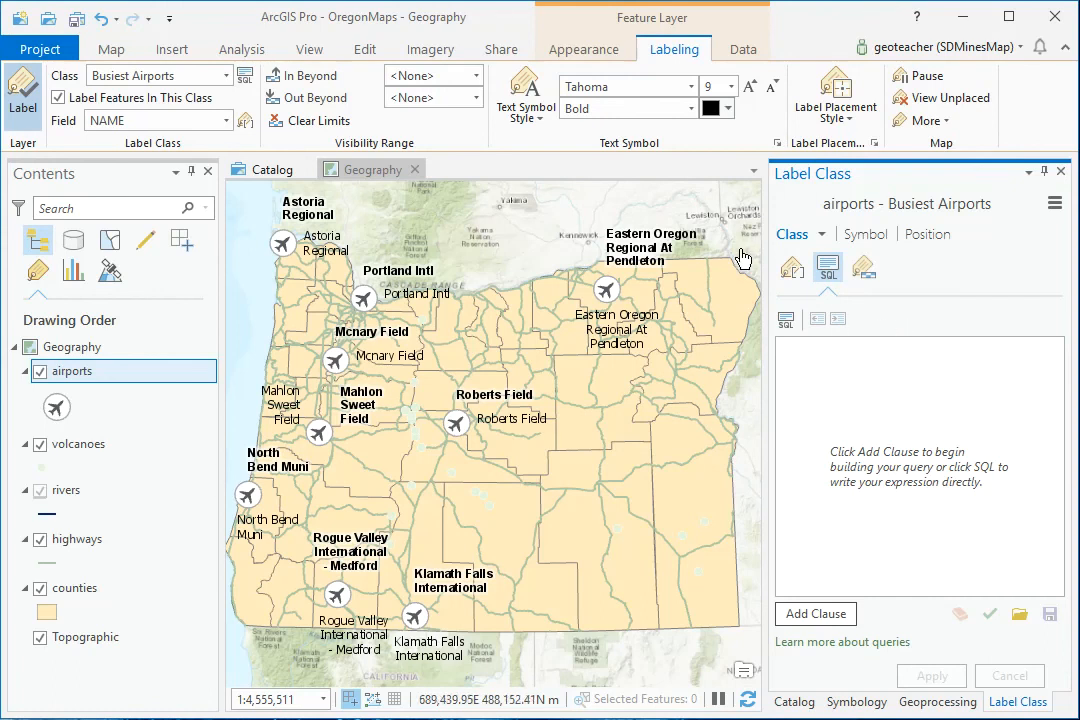
{"action": "left_click", "coordinate": [812, 614]}
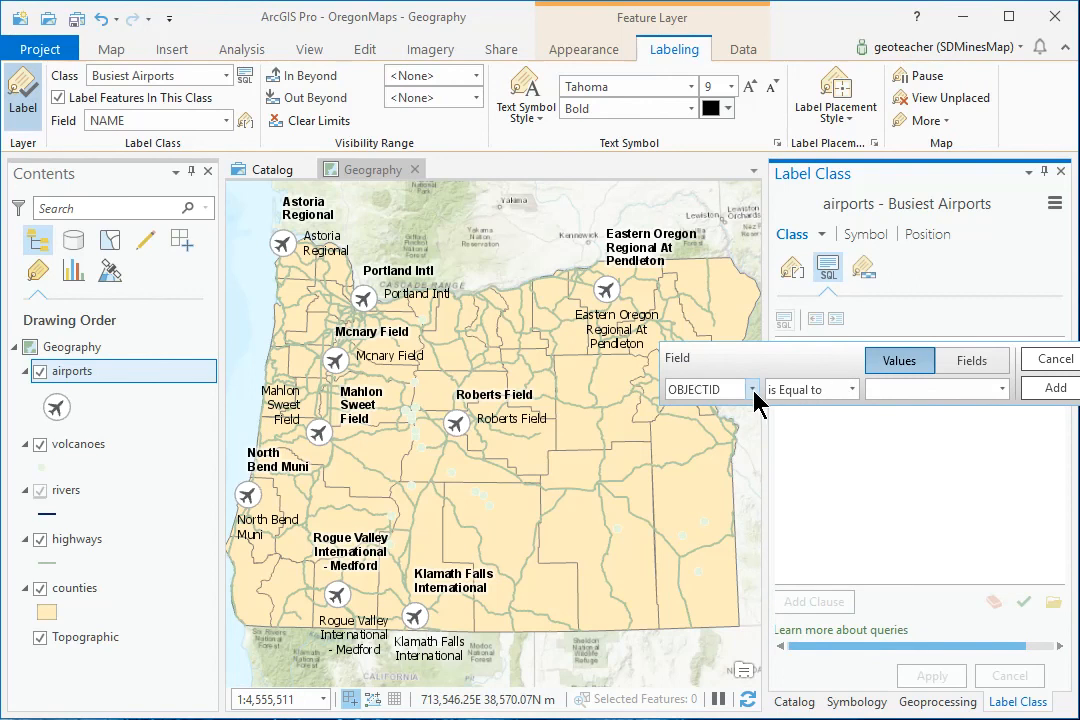
{"action": "left_click", "coordinate": [752, 390]}
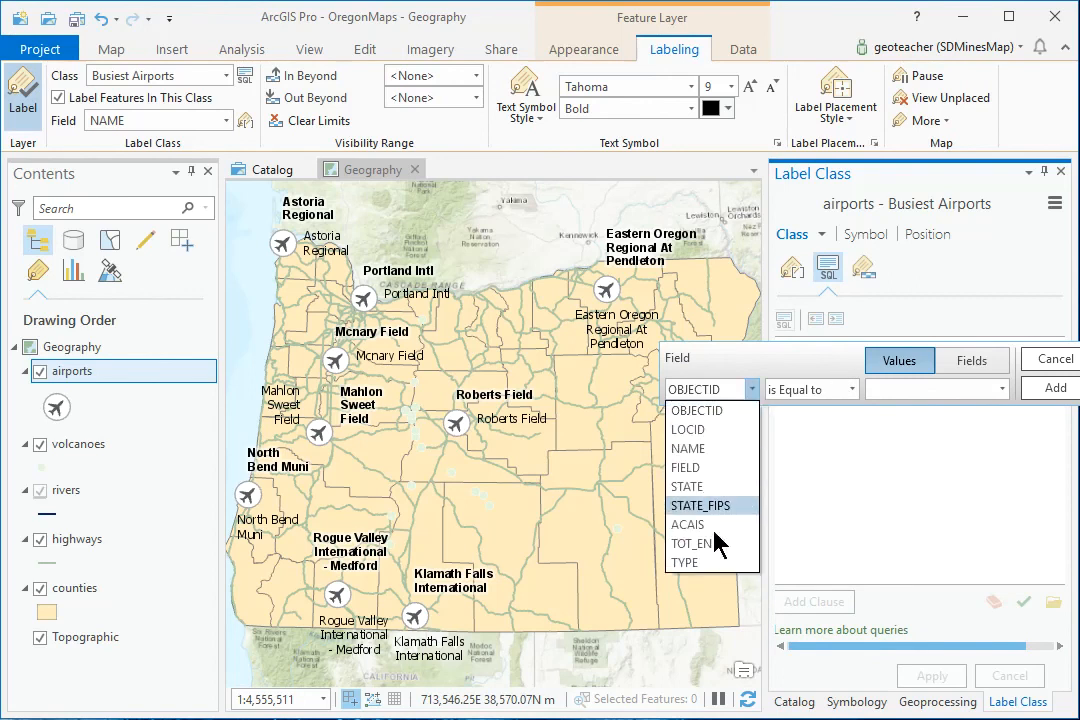
{"action": "left_click", "coordinate": [708, 545]}
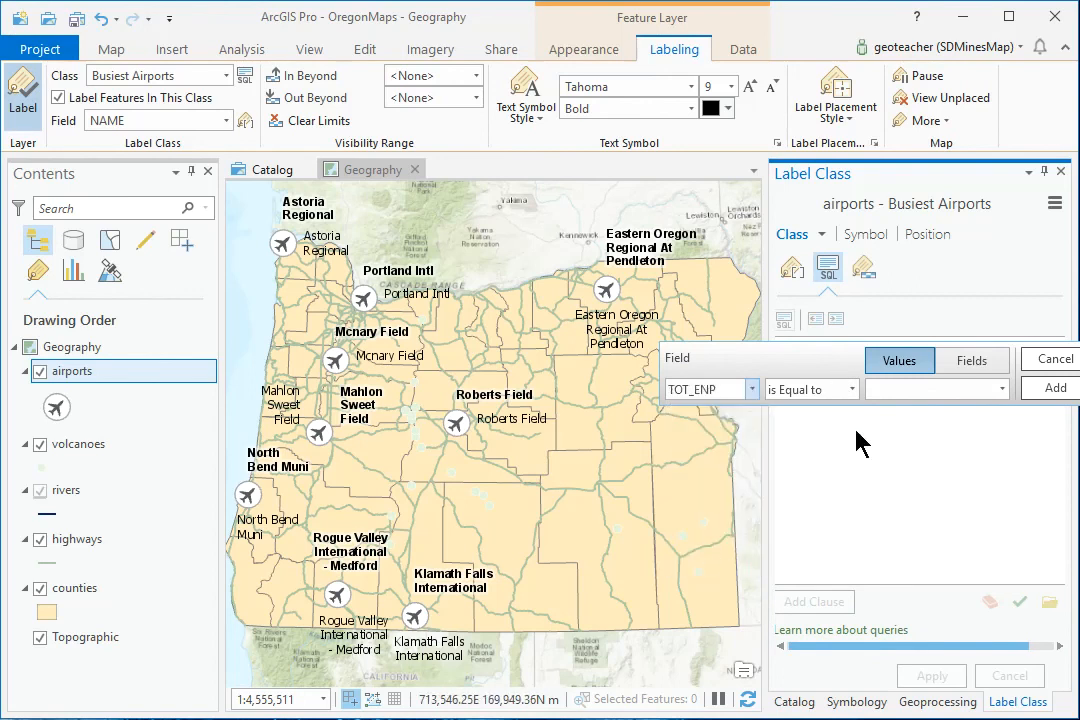
{"action": "left_click", "coordinate": [849, 392]}
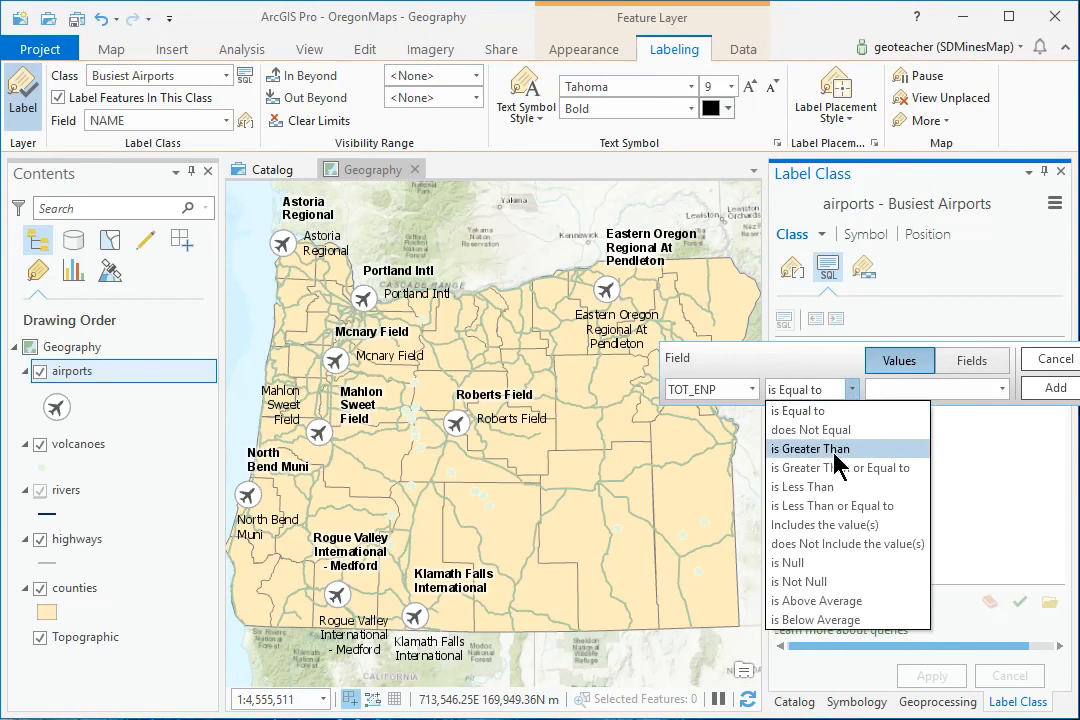
{"action": "left_click", "coordinate": [840, 447]}
{"action": "left_click", "coordinate": [890, 392]}
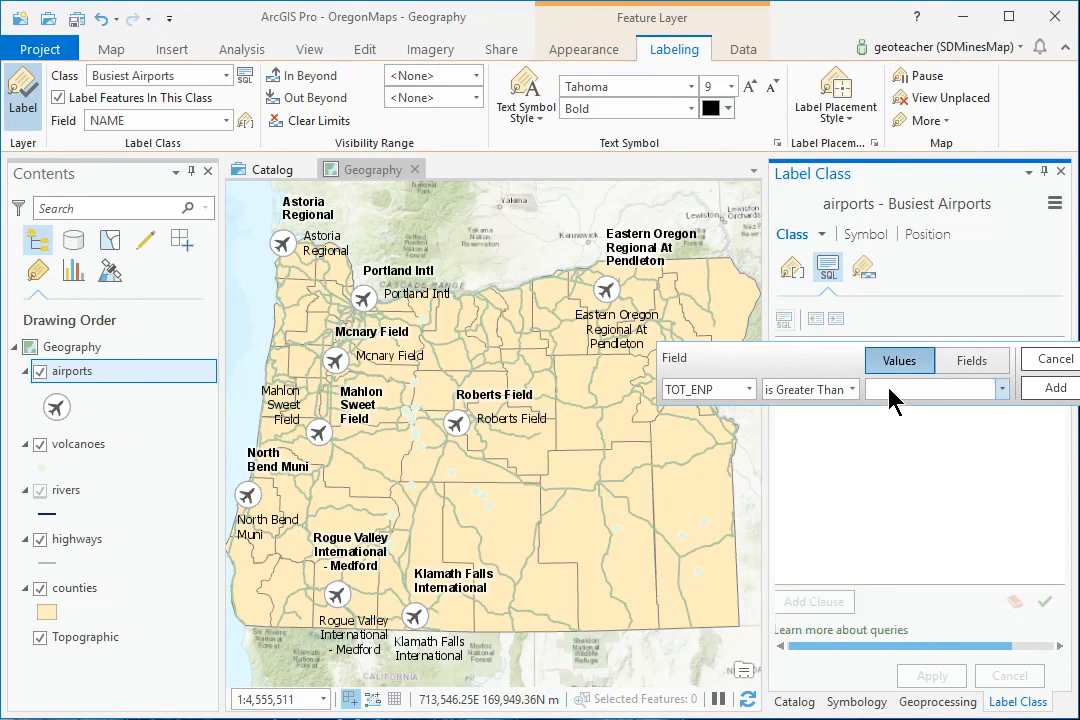
{"action": "type", "text": "300000"}
{"action": "left_click", "coordinate": [1043, 390]}
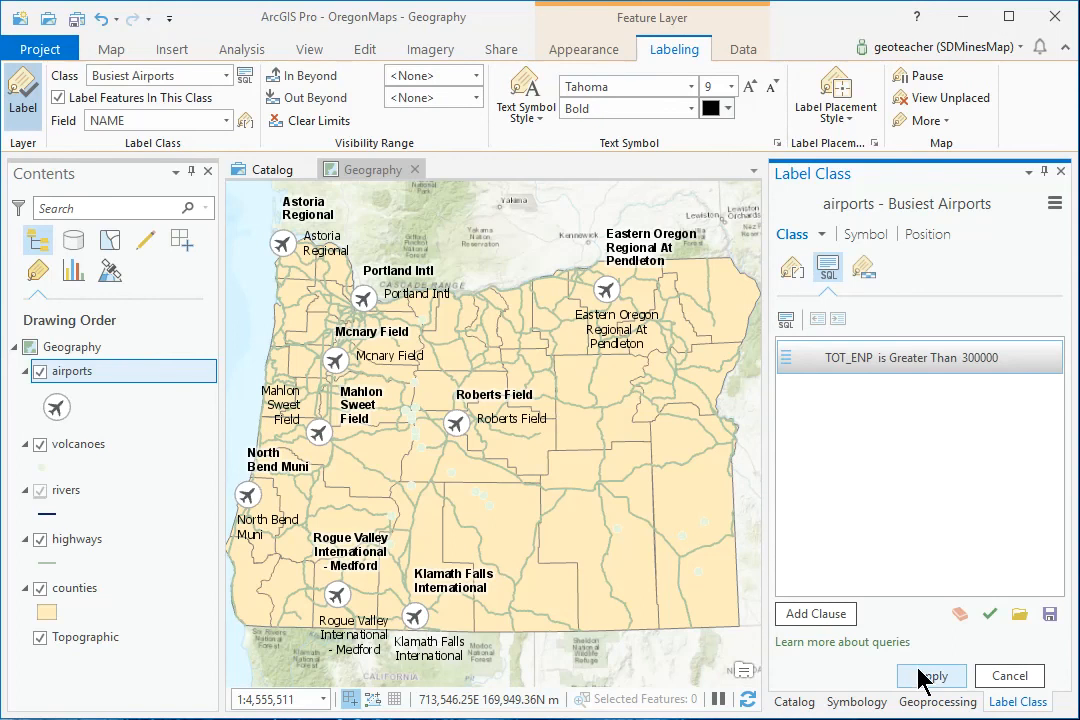
{"action": "left_click", "coordinate": [922, 678]}
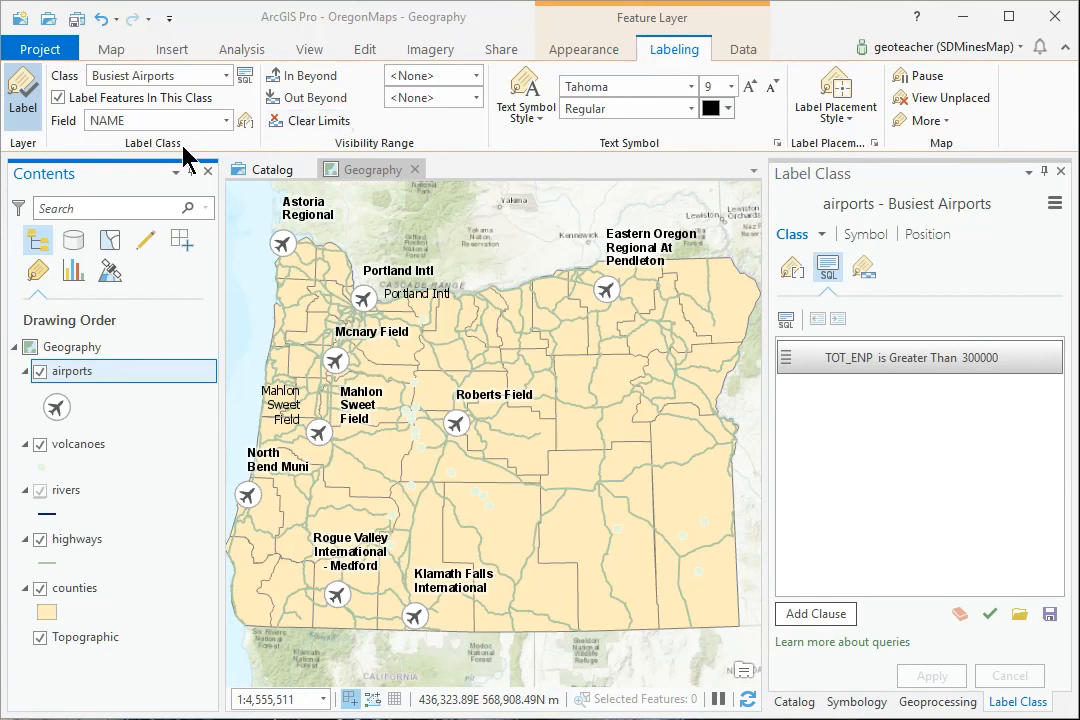
Step: Create another airports label class named Less Busy Airports
{"action": "left_click", "coordinate": [228, 78]}
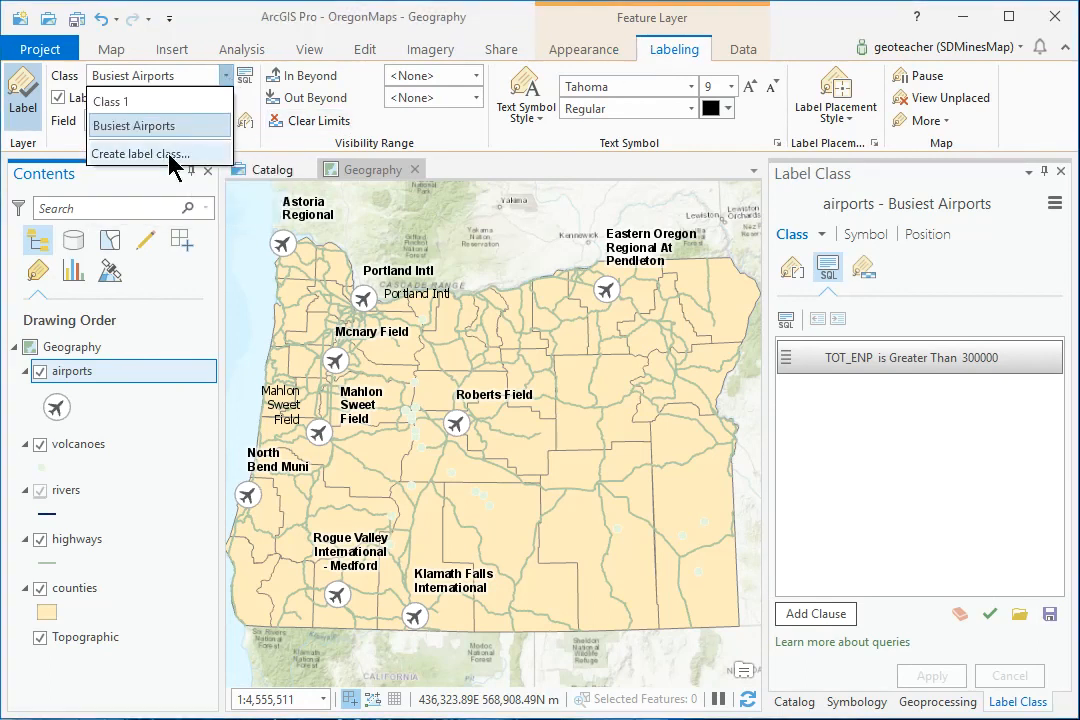
{"action": "left_click", "coordinate": [170, 156]}
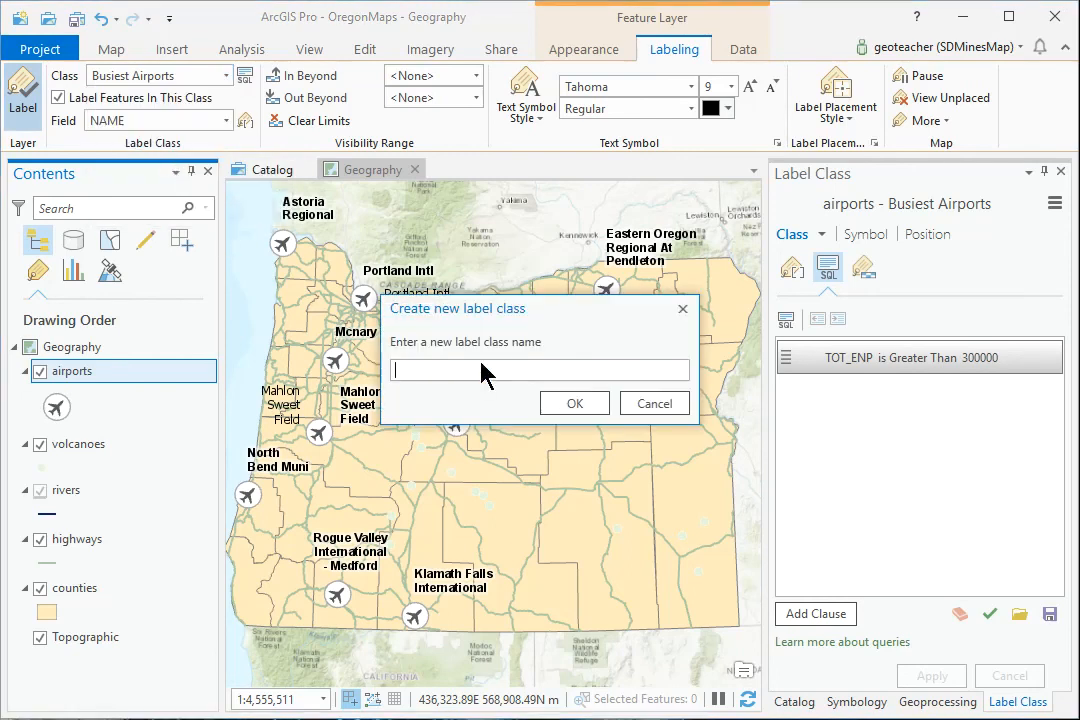
{"action": "type", "text": "Less Busy Airports"}
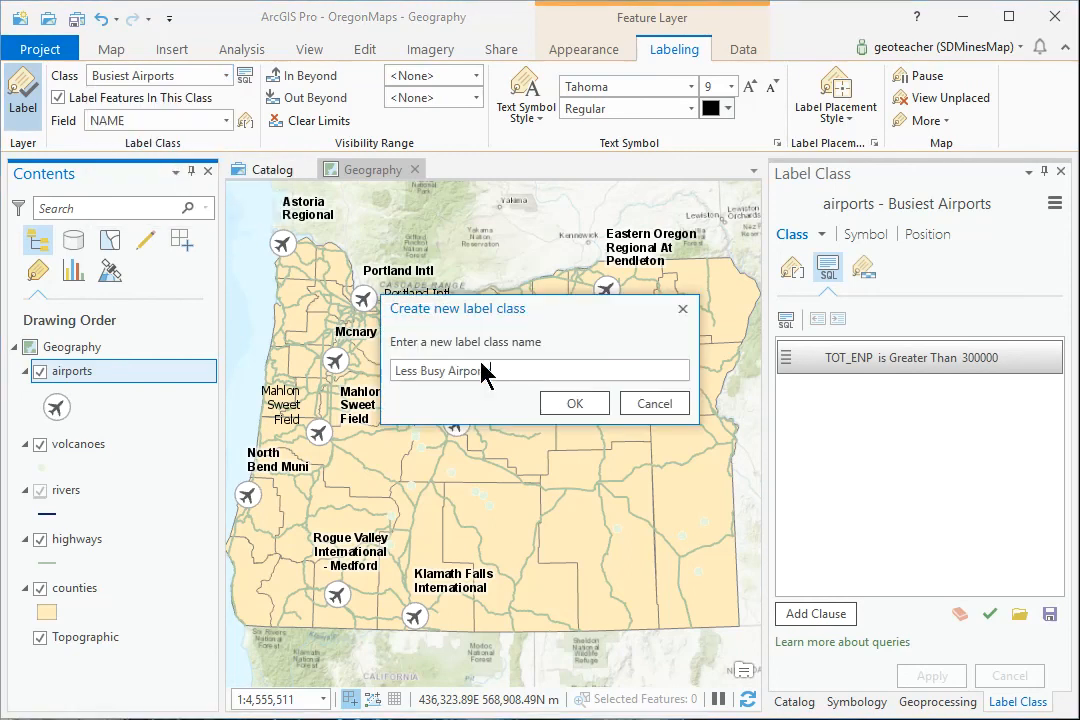
{"action": "left_click", "coordinate": [573, 410]}
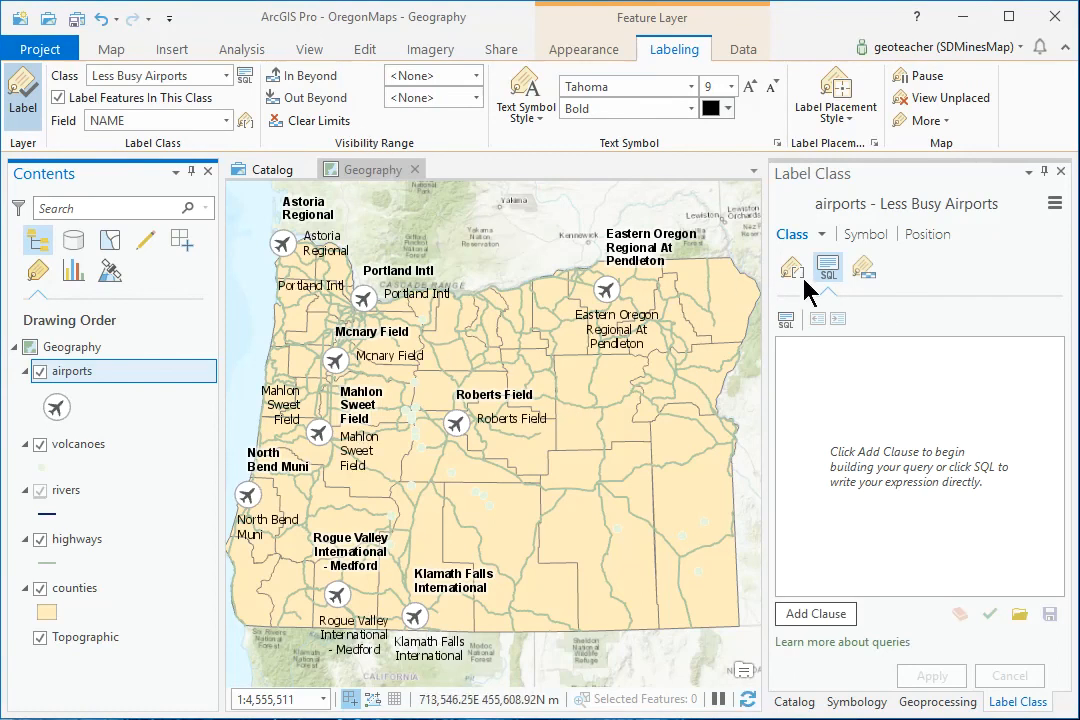
Step: Apply a SQL query to the Less Busy Airports label class selecting features where TOT_ENP is Less Than or Equal to 300000
{"action": "left_click", "coordinate": [819, 234]}
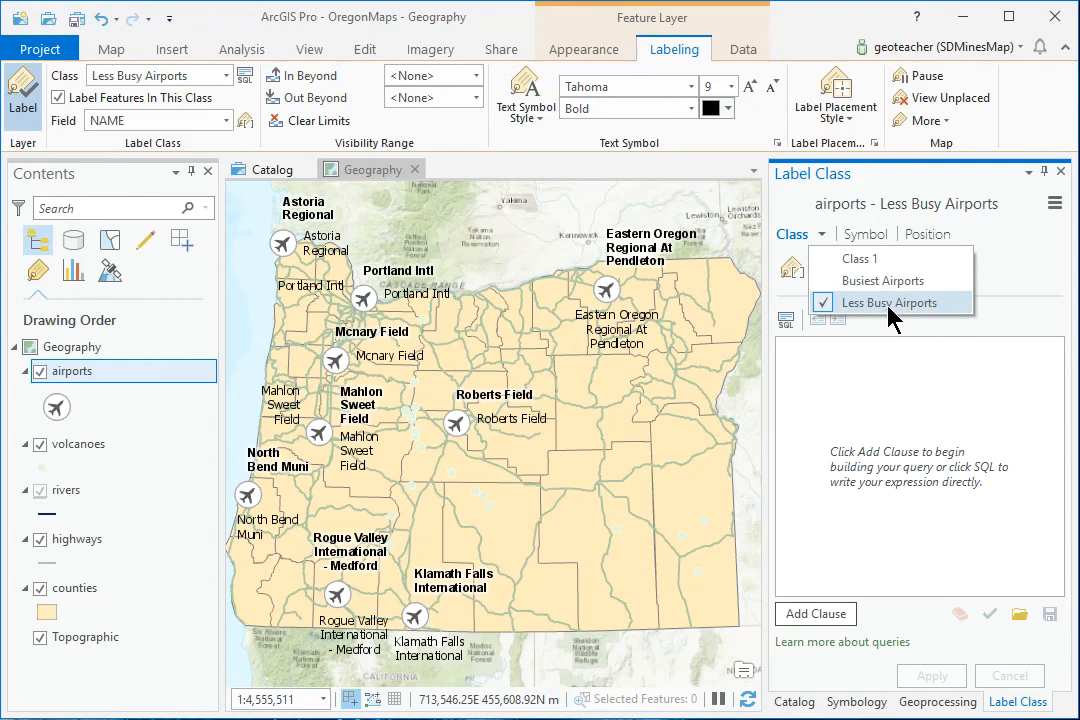
{"action": "left_click", "coordinate": [820, 236]}
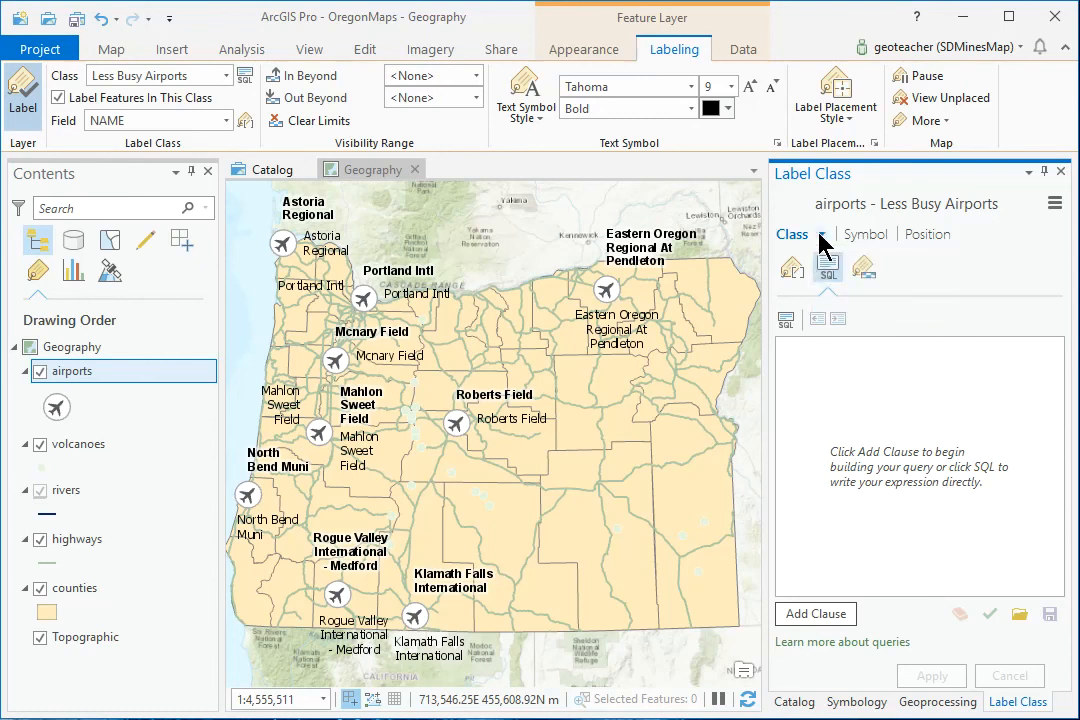
{"action": "left_click", "coordinate": [828, 620]}
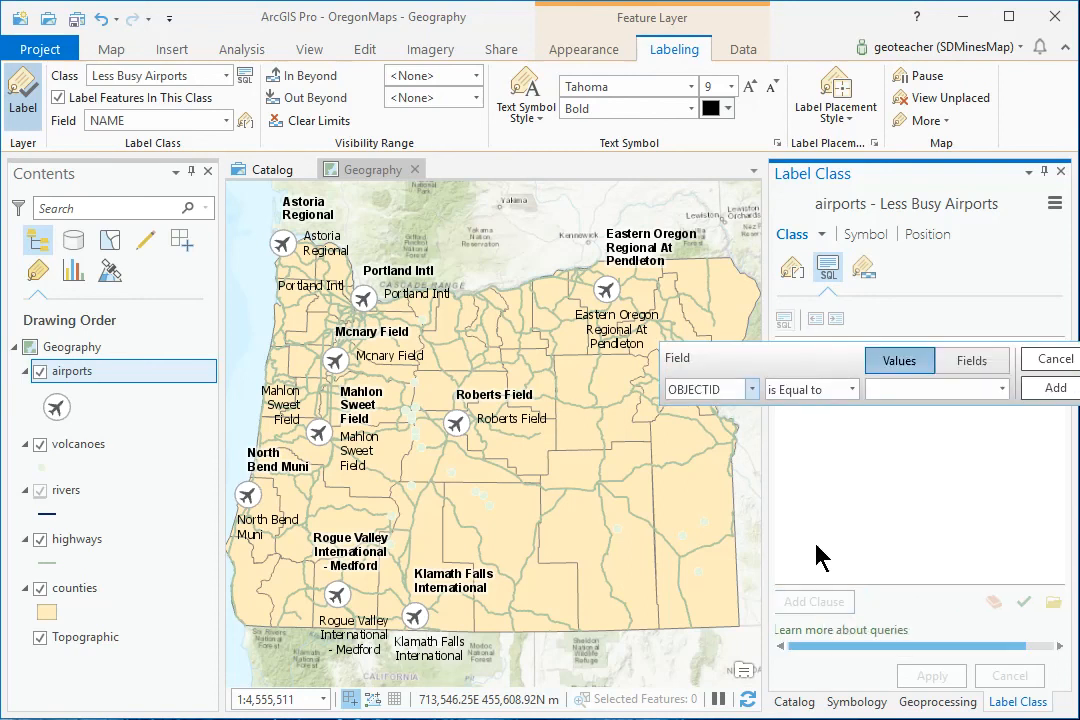
{"action": "left_click", "coordinate": [749, 389]}
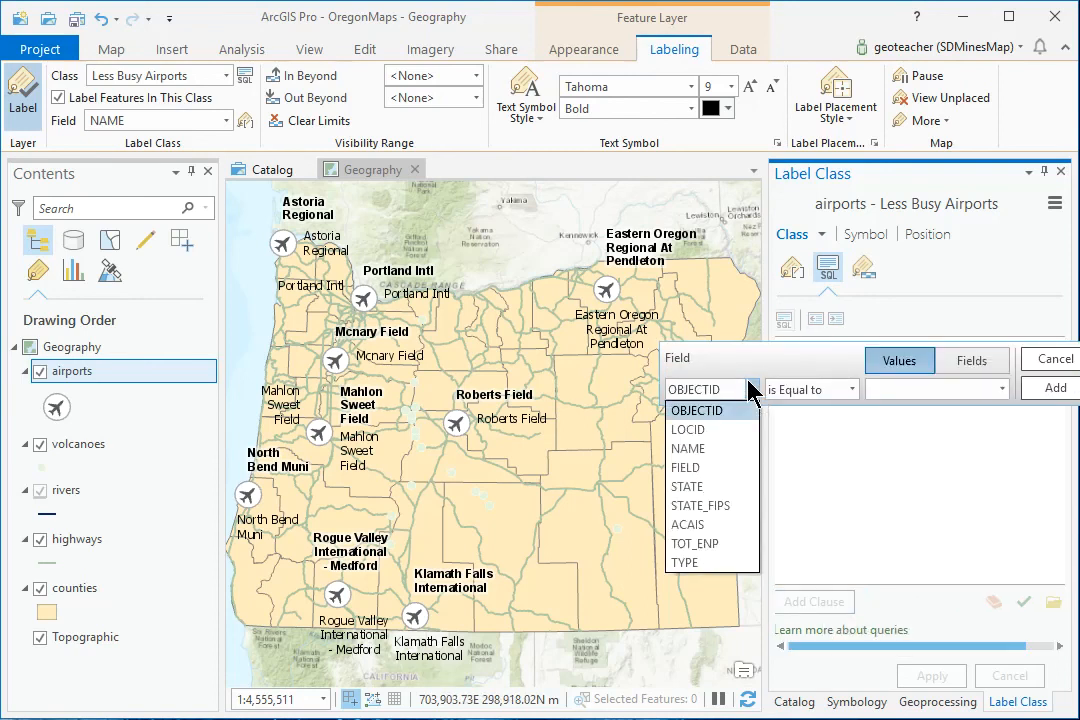
{"action": "left_click", "coordinate": [729, 556]}
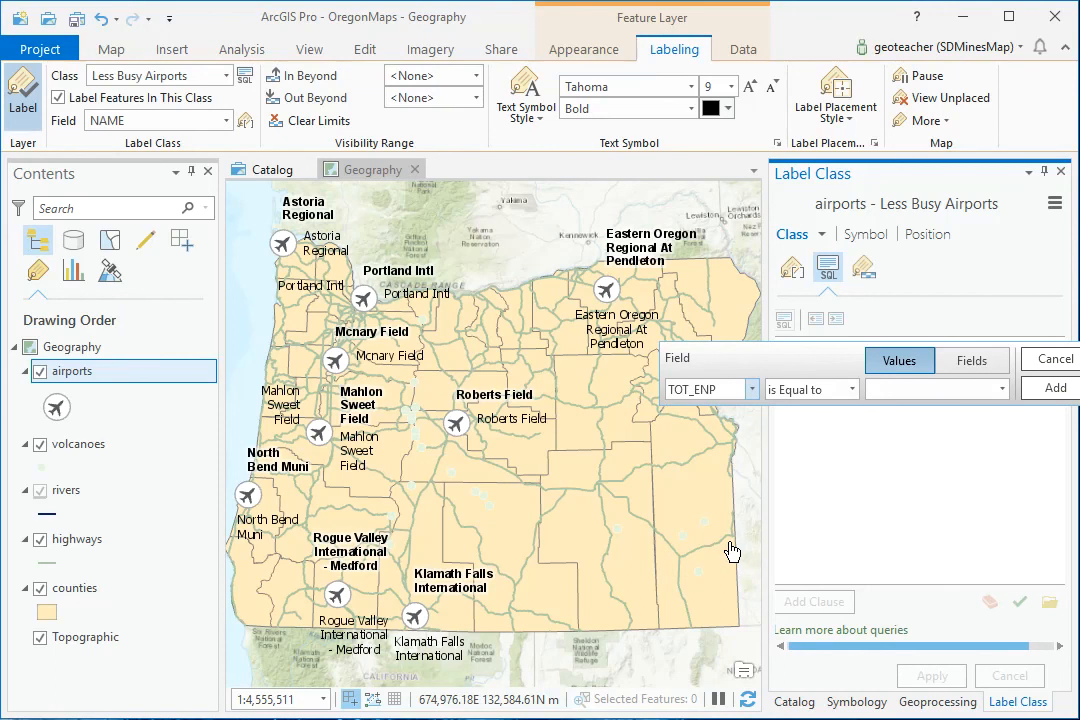
{"action": "left_click", "coordinate": [851, 390]}
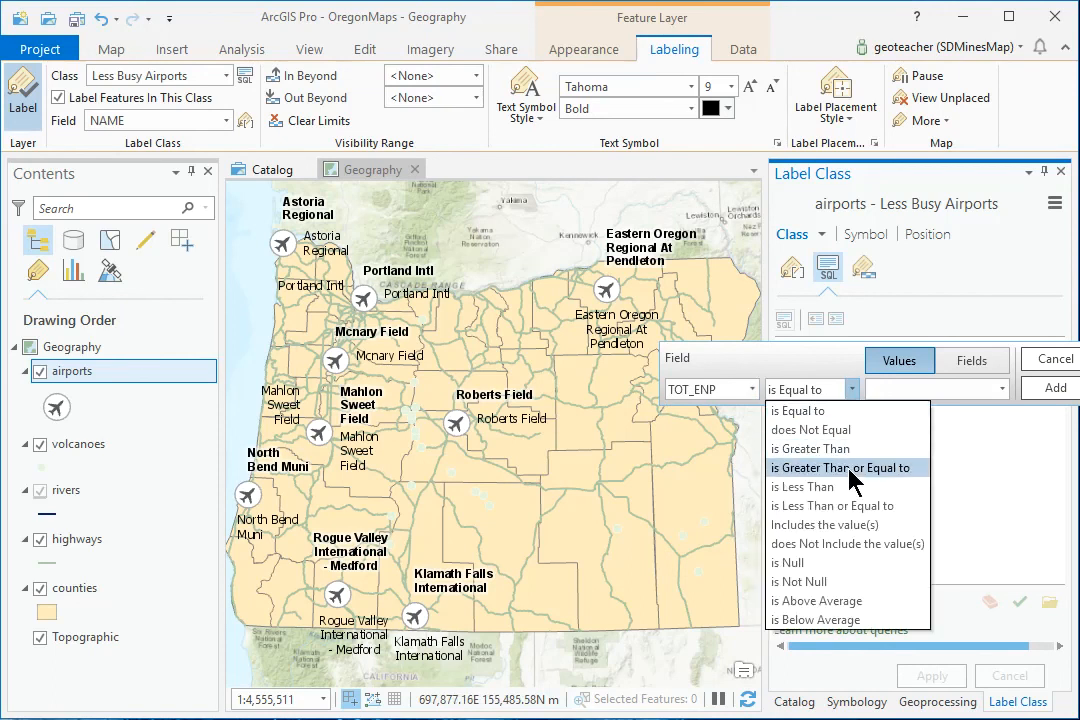
{"action": "left_click", "coordinate": [844, 505]}
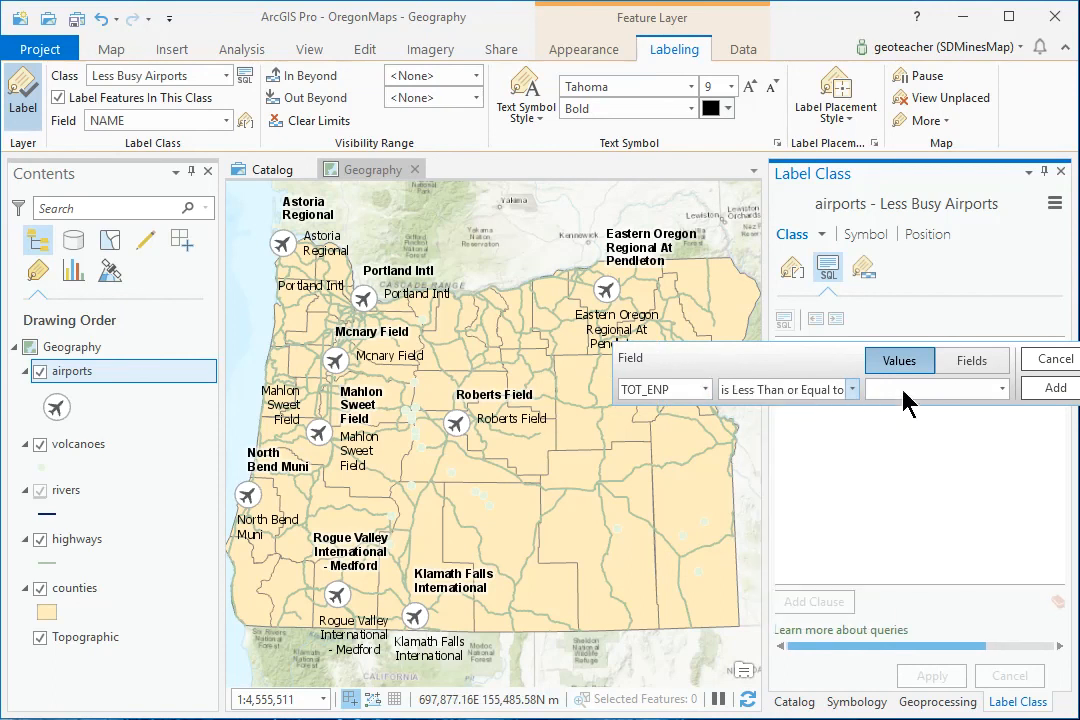
{"action": "type", "text": "300000"}
{"action": "left_click", "coordinate": [1056, 389]}
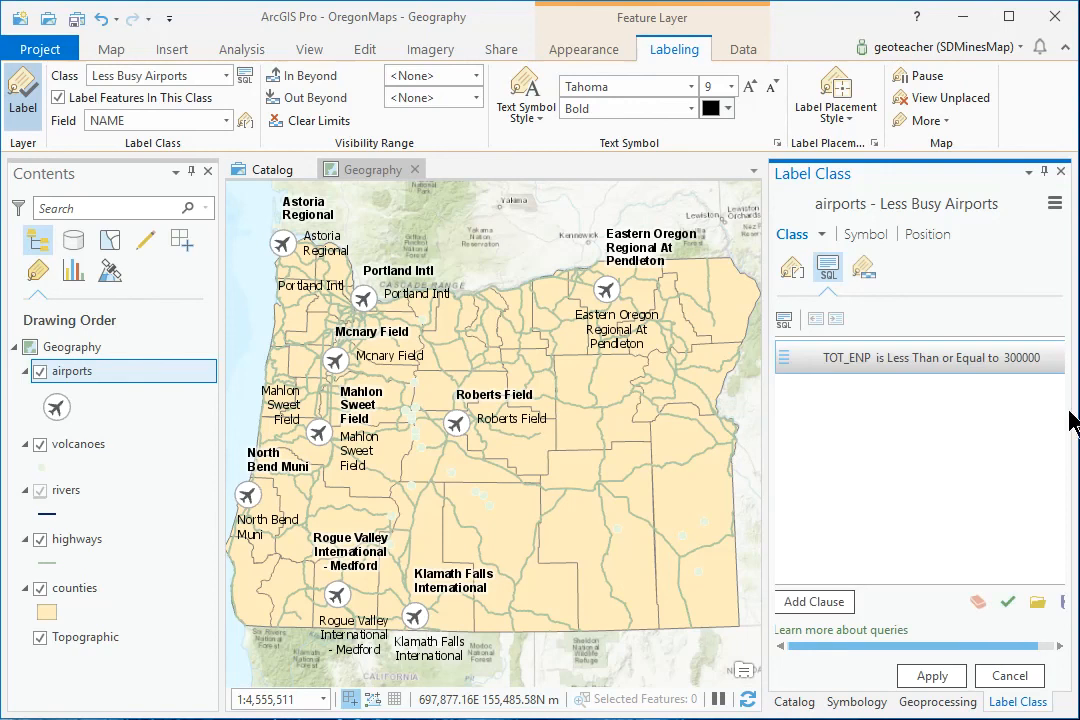
{"action": "left_click", "coordinate": [932, 677]}
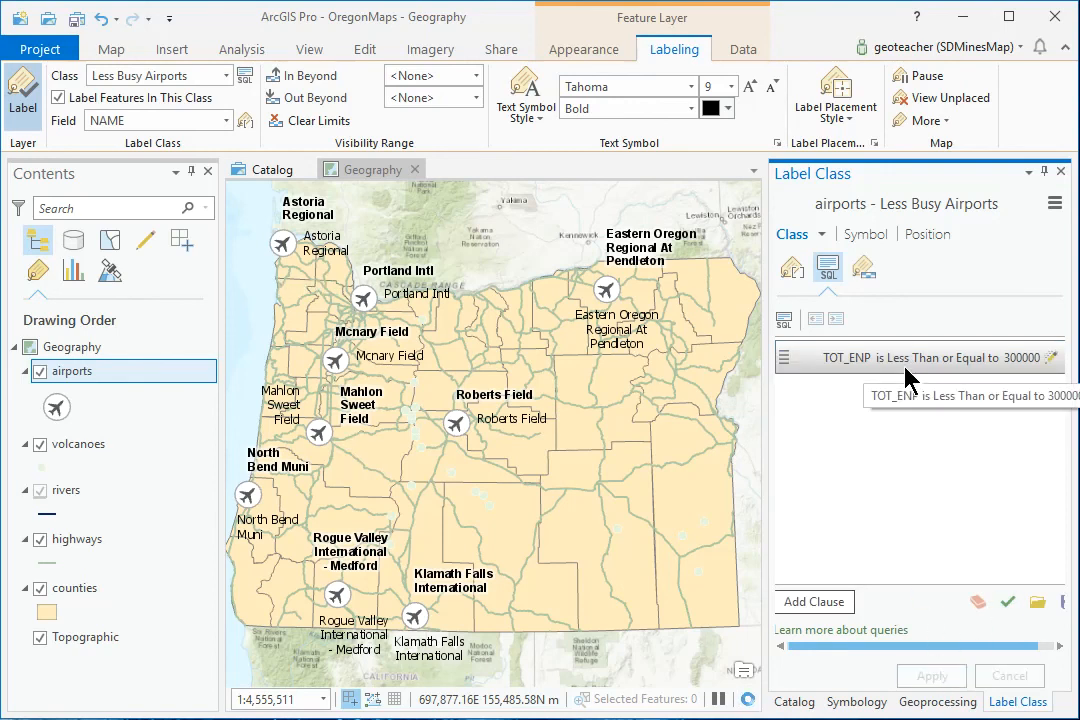